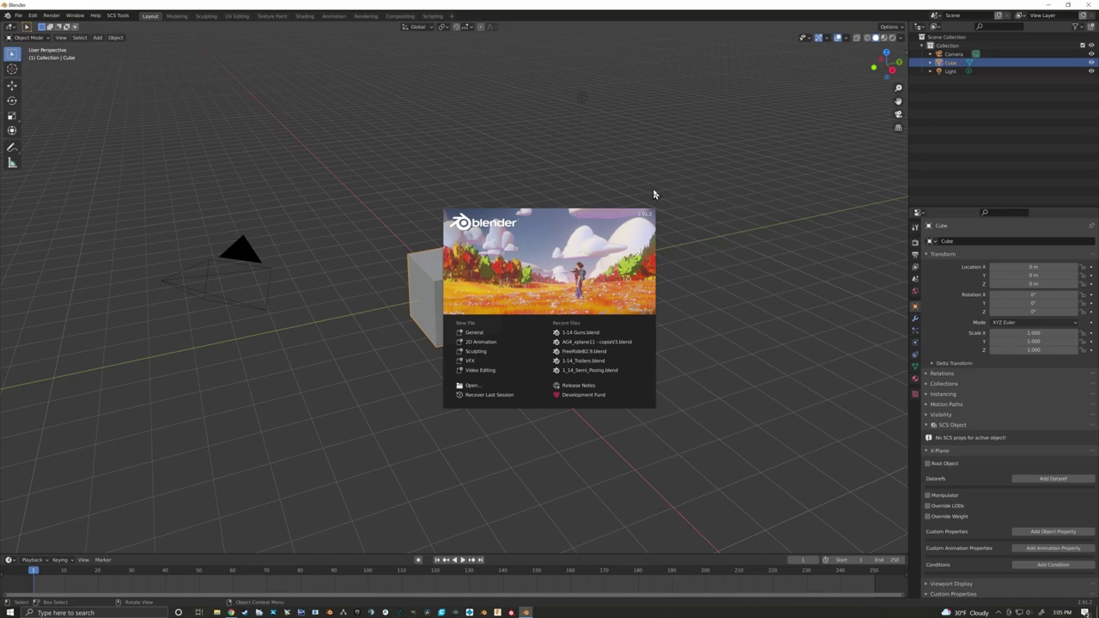
Step: Dismiss the splash screen and enable the Screencast Keys display, testing it with a cancelled scale of the cube
click(702, 173)
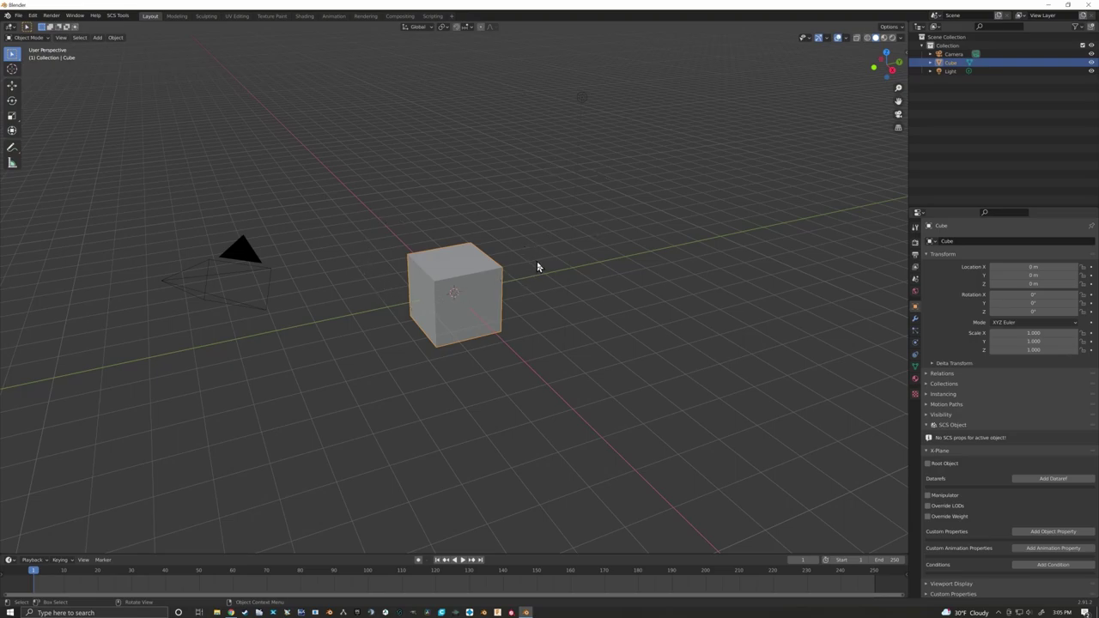
key(n)
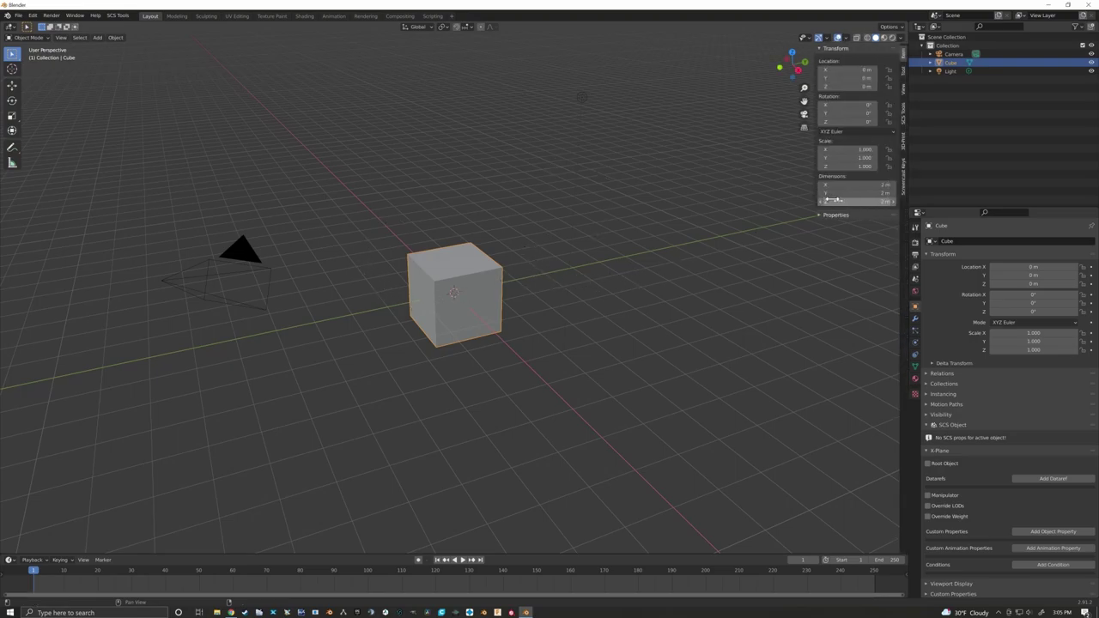
click(903, 177)
click(826, 48)
mouse_move(626, 318)
middle_down()
mouse_move(638, 312)
mouse_move(627, 317)
middle_up()
key(s)
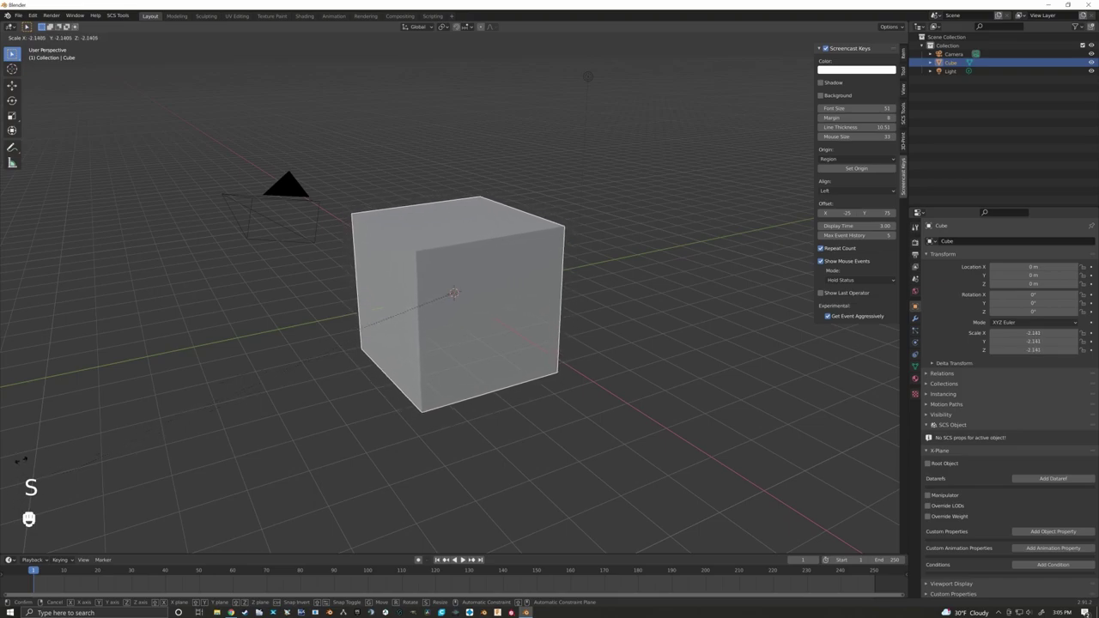
right_click(481, 344)
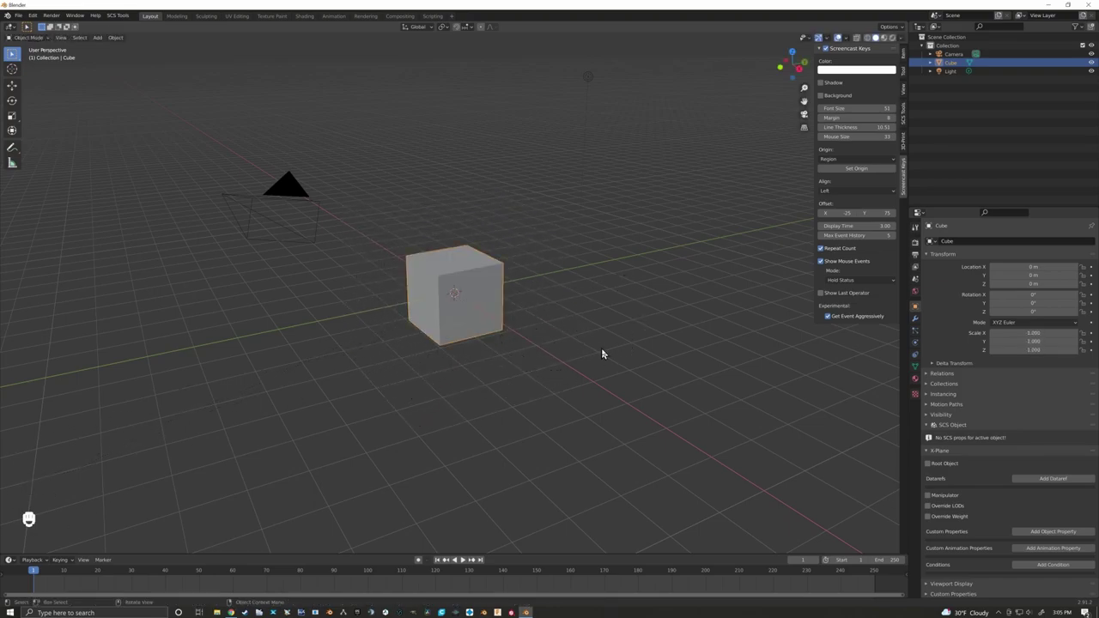
Step: Delete all default objects from the scene, including the camera, cube and light, and hide the sidebar
key(a)
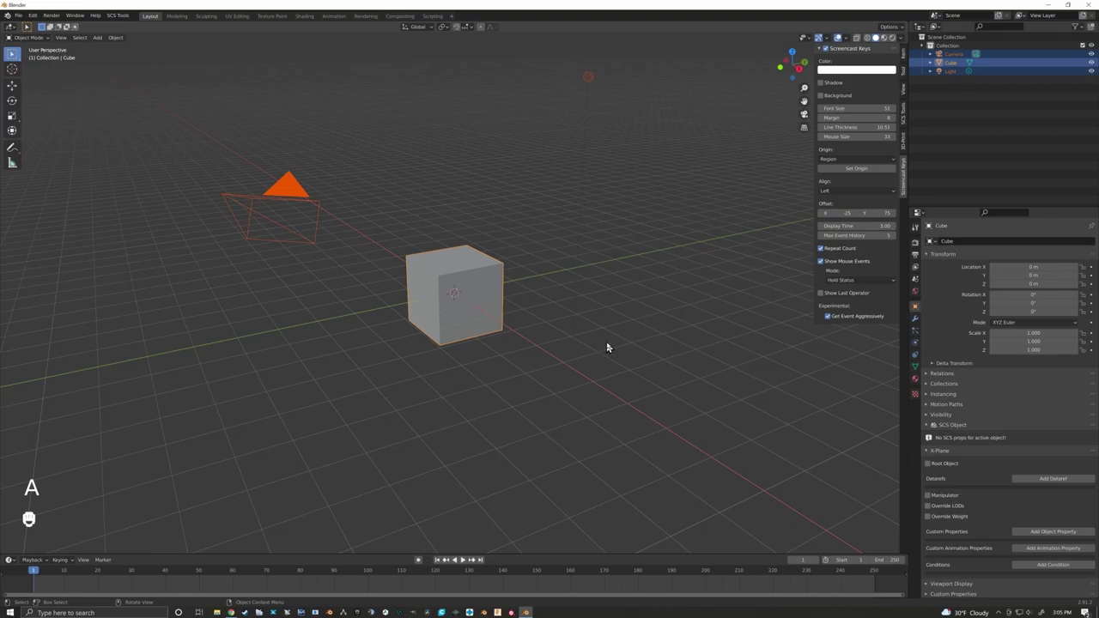
key(Delete)
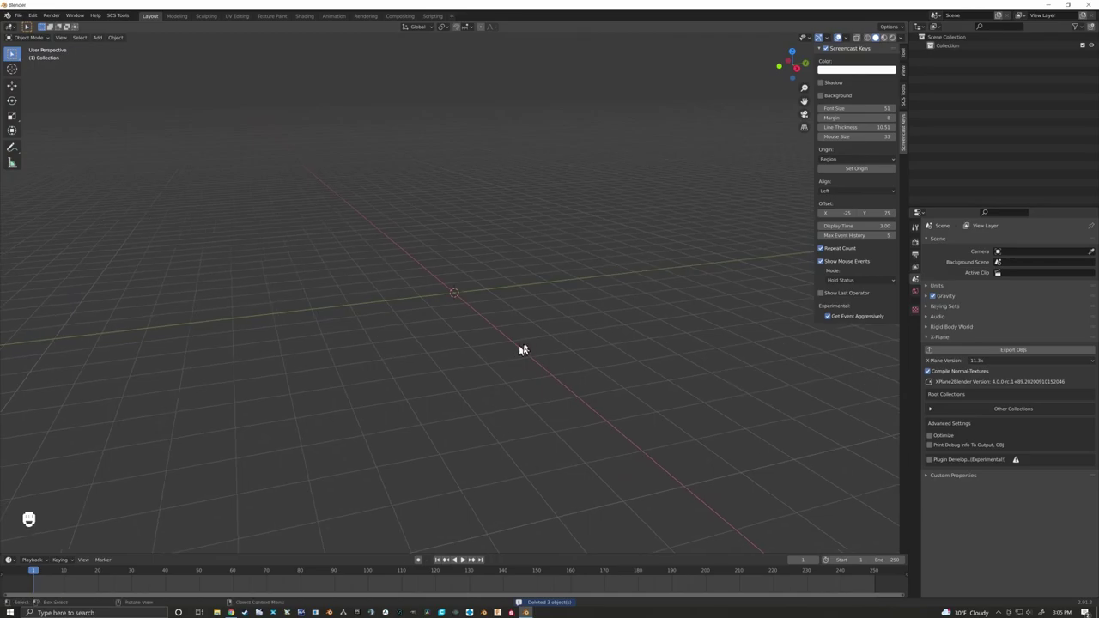
key(n)
Step: Import the Ski SP STL model from the Ski hook mod tut folder on the desktop and frame it in the viewport
click(19, 17)
mouse_move(47, 135)
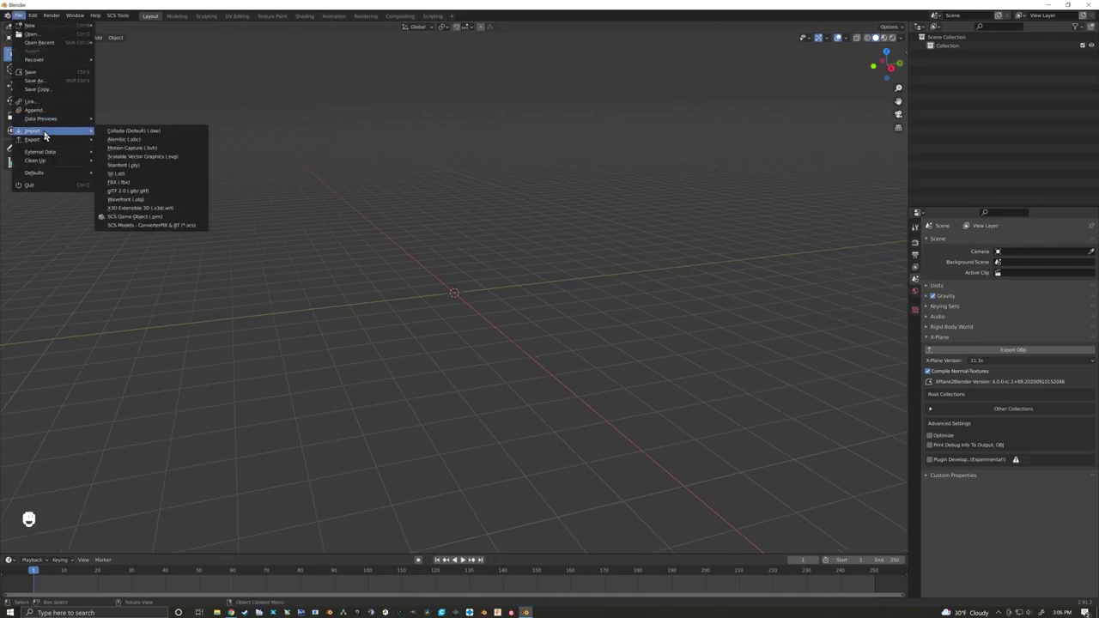
click(117, 174)
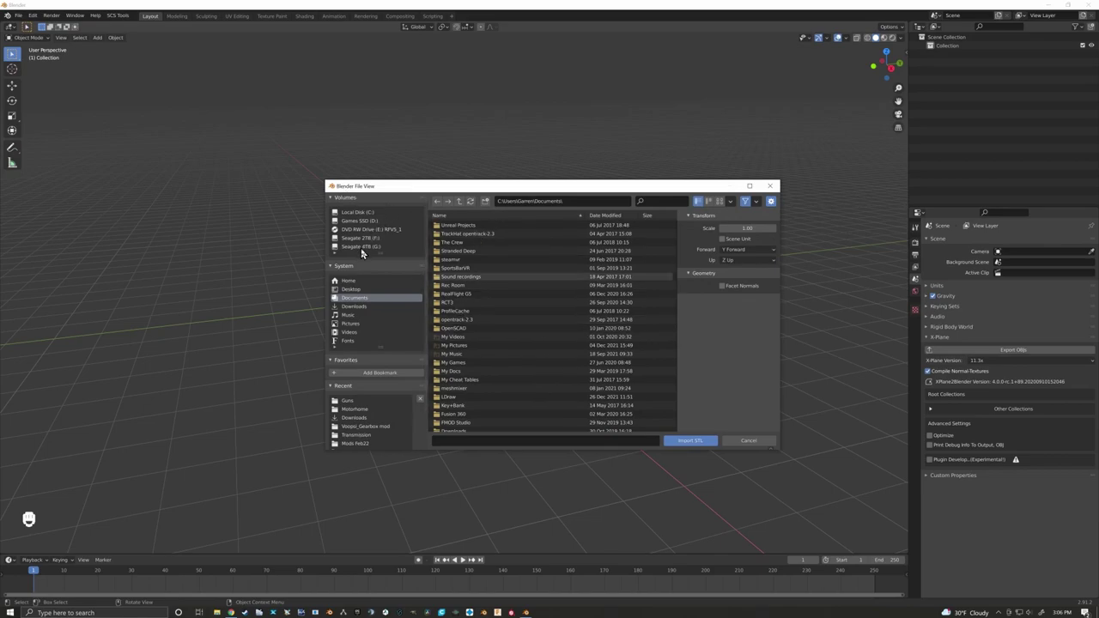
click(351, 290)
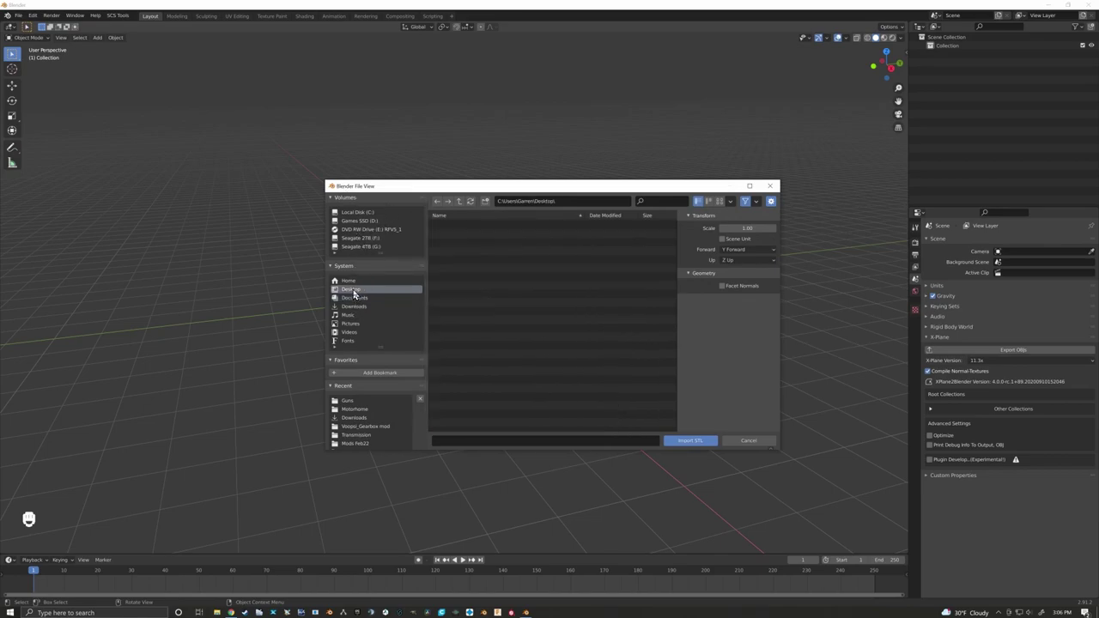
double_click(467, 225)
click(451, 226)
click(687, 441)
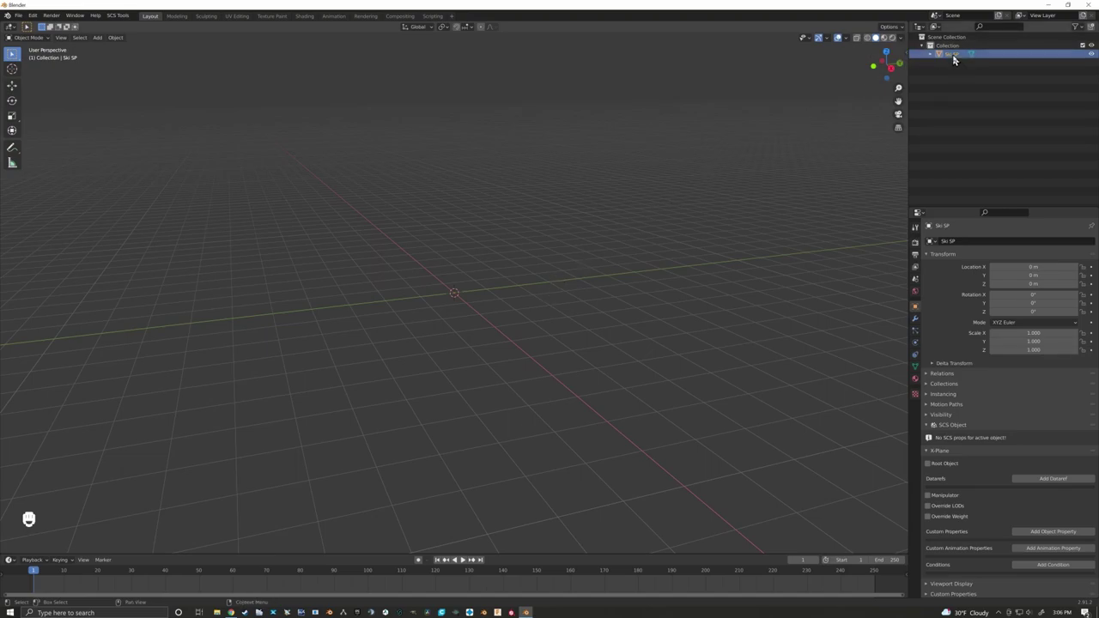
key(KP_Decimal)
mouse_move(576, 297)
middle_down()
mouse_move(559, 319)
mouse_move(540, 299)
mouse_move(527, 332)
mouse_move(540, 343)
mouse_move(530, 314)
mouse_move(558, 299)
mouse_move(542, 297)
mouse_move(556, 313)
mouse_move(561, 303)
middle_up()
scroll(527, 331, up, 5)
scroll(561, 304, down, 6)
scroll(561, 304, up, 4)
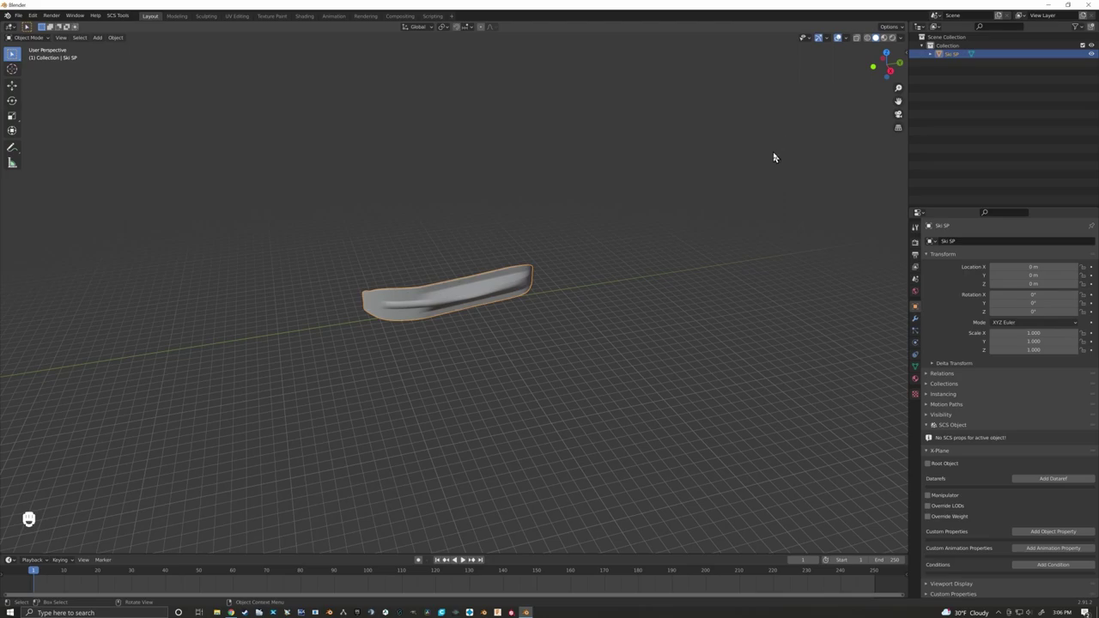
Step: Check the scene's unit system, unit scale and length unit
key(n)
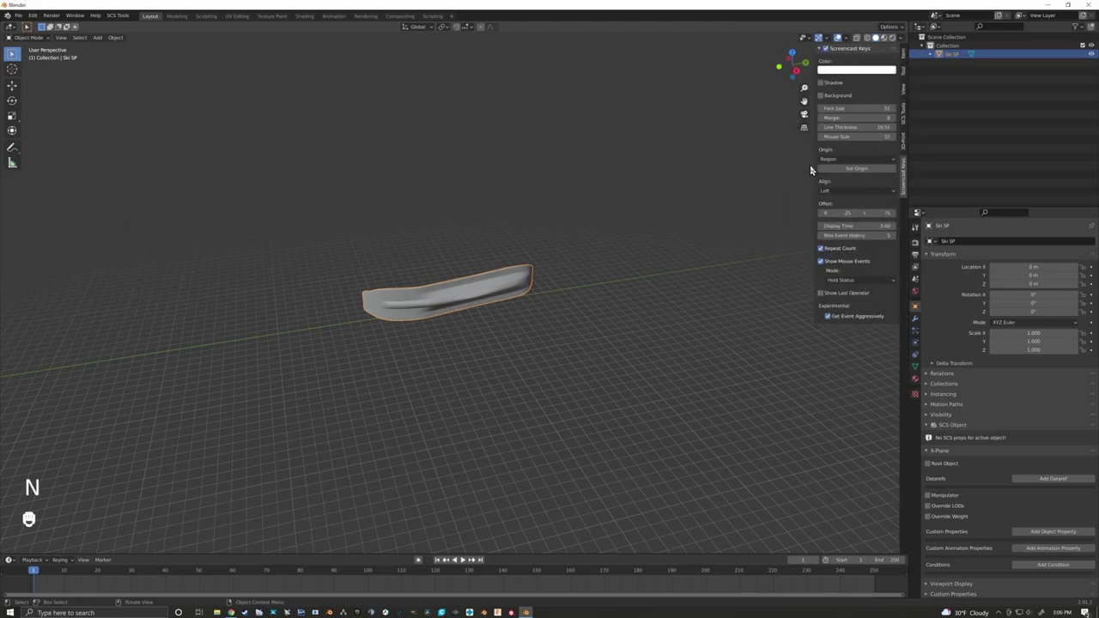
click(915, 281)
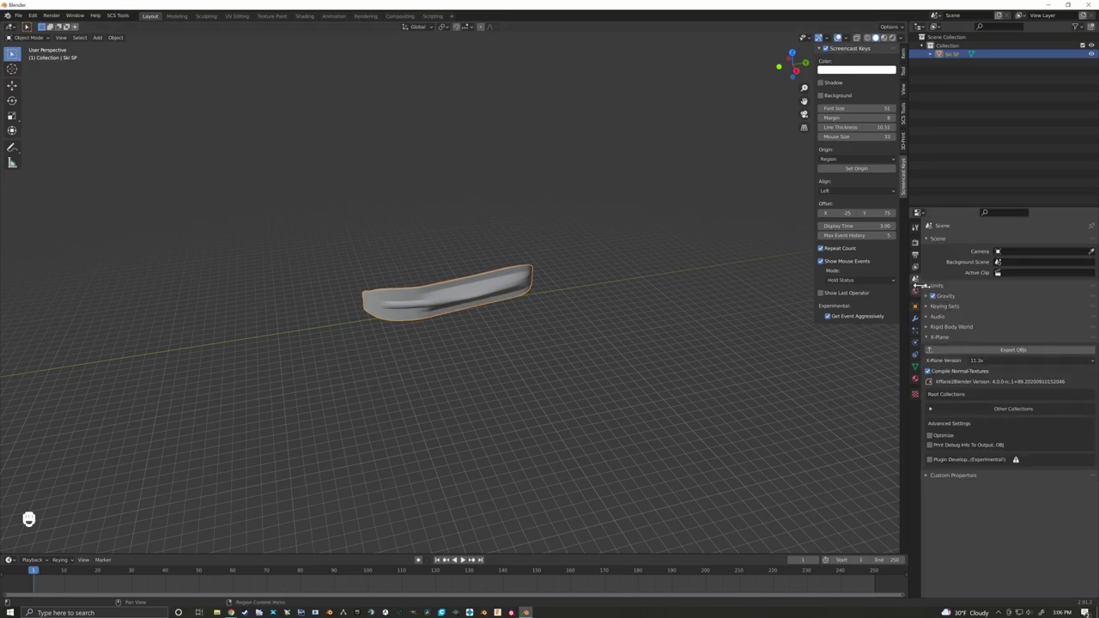
click(929, 287)
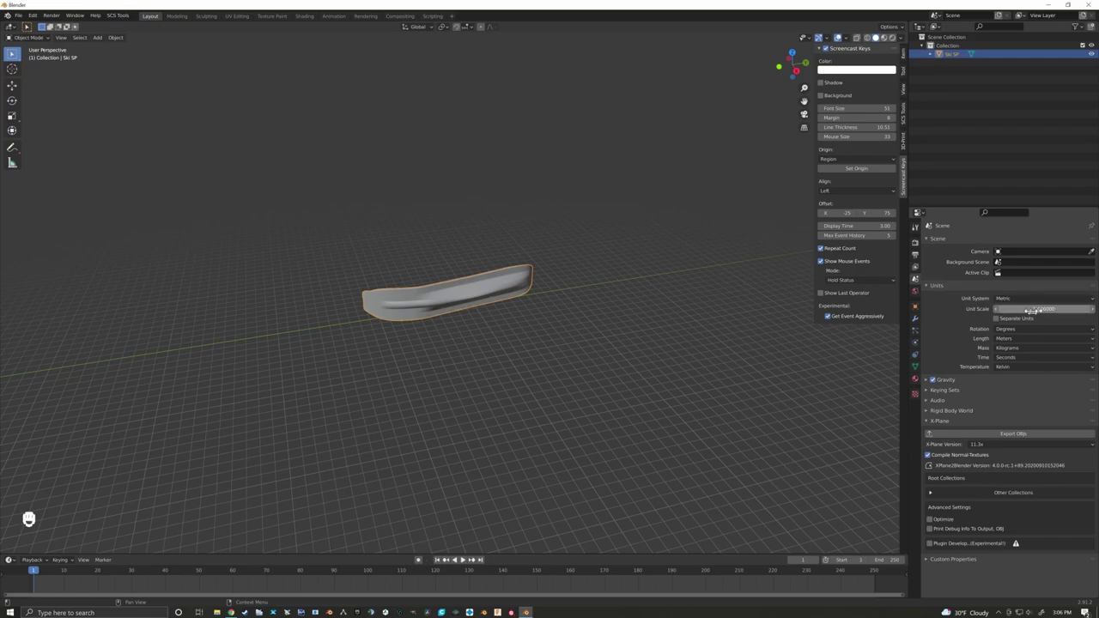
click(929, 287)
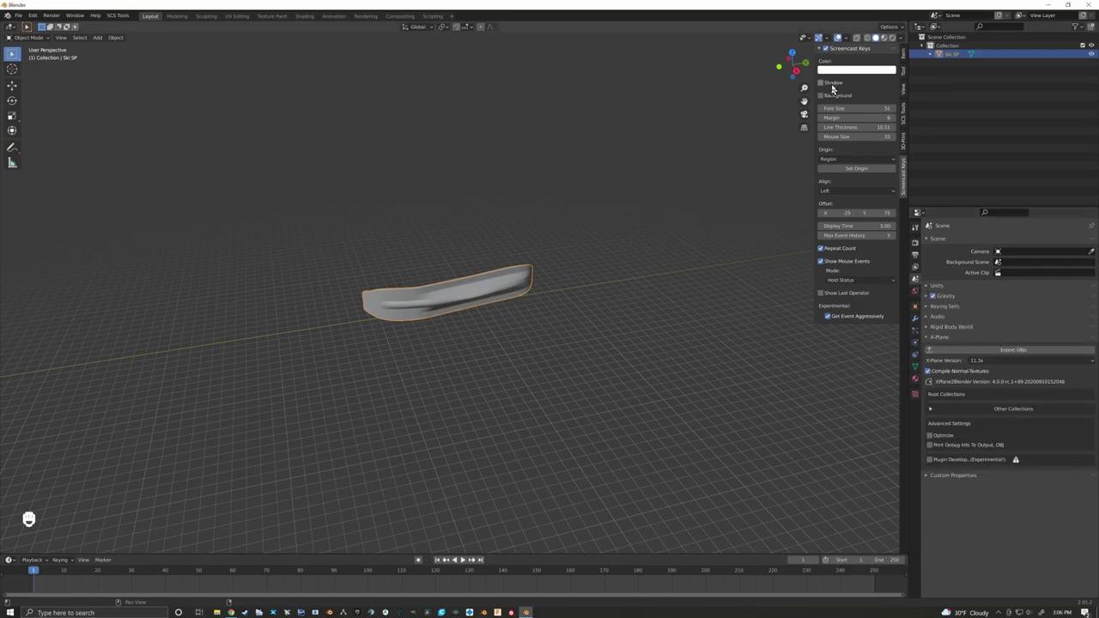
Step: Set the viewport's clip start to 1 m and clip end to 5000 m
click(904, 88)
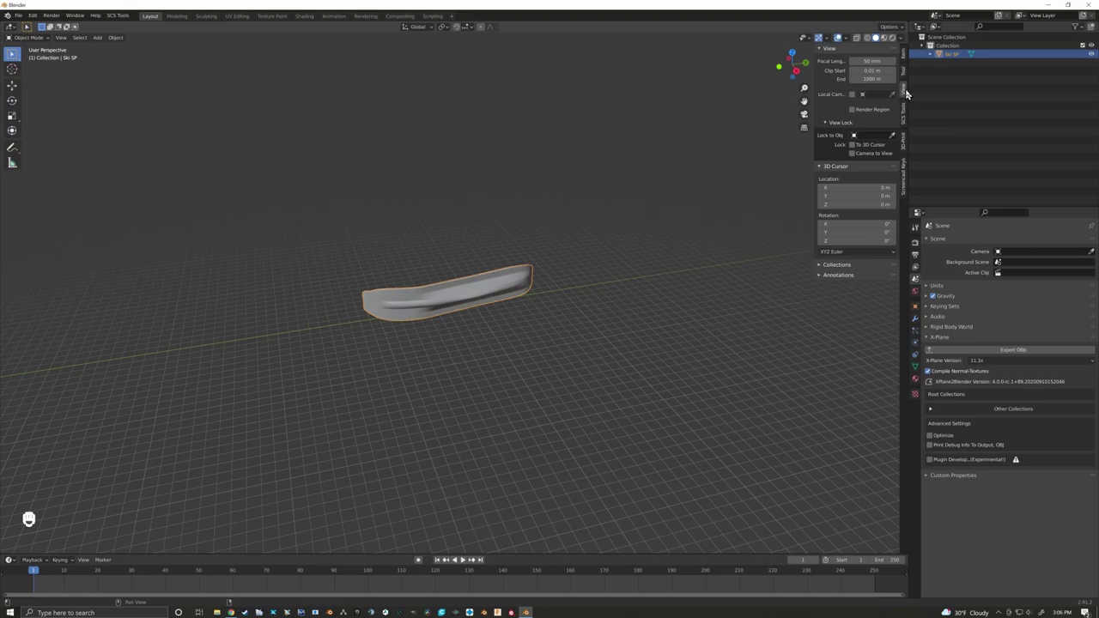
key(n)
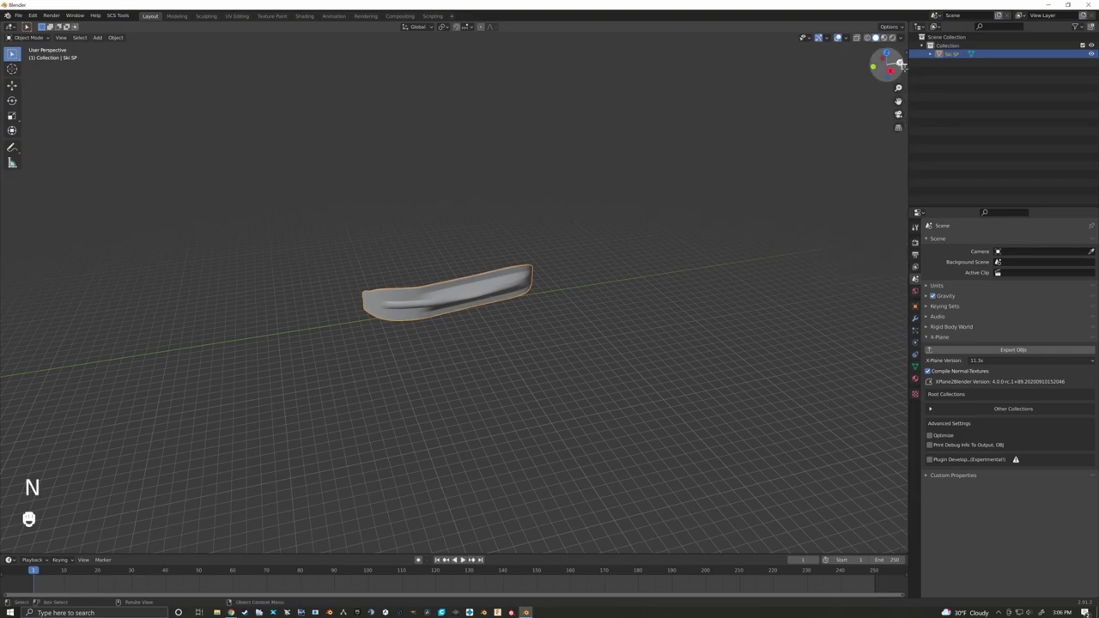
key(n)
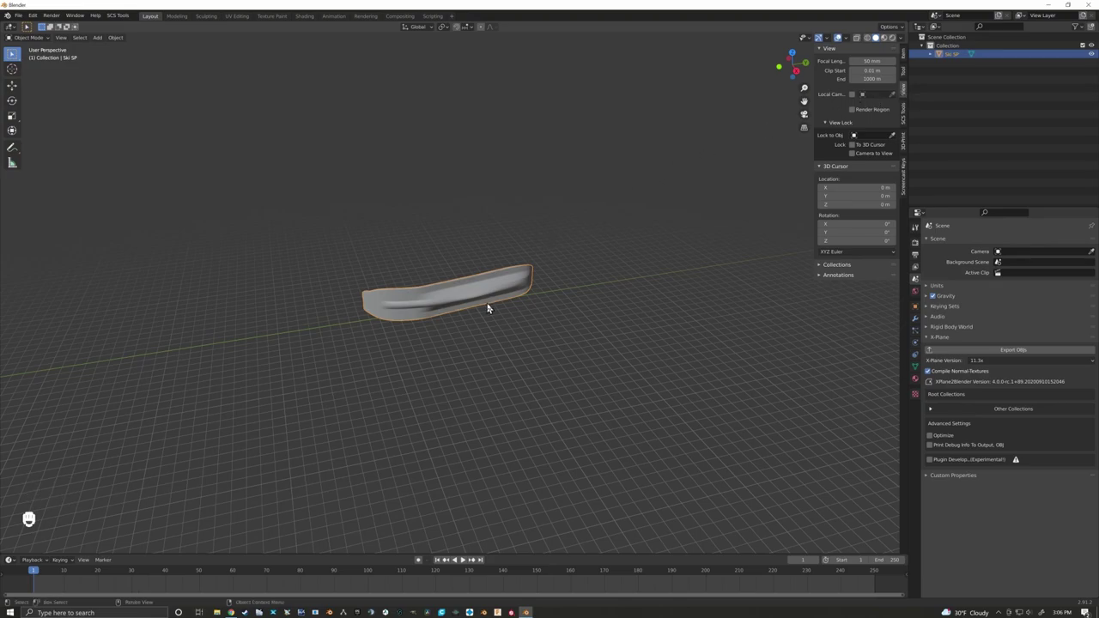
scroll(494, 302, up, 2)
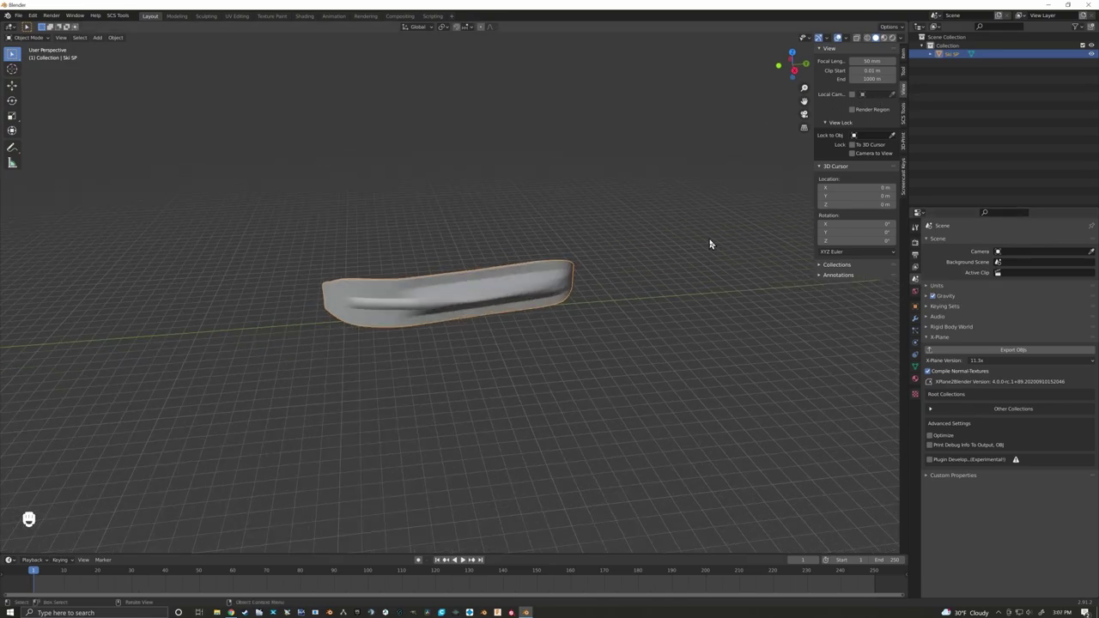
click(871, 71)
text(1)
key(Return)
click(866, 79)
text(5000)
key(Return)
Step: In Edit Mode, move the ski's entire mesh onto the world origin in the right orthographic view
key(KP_3)
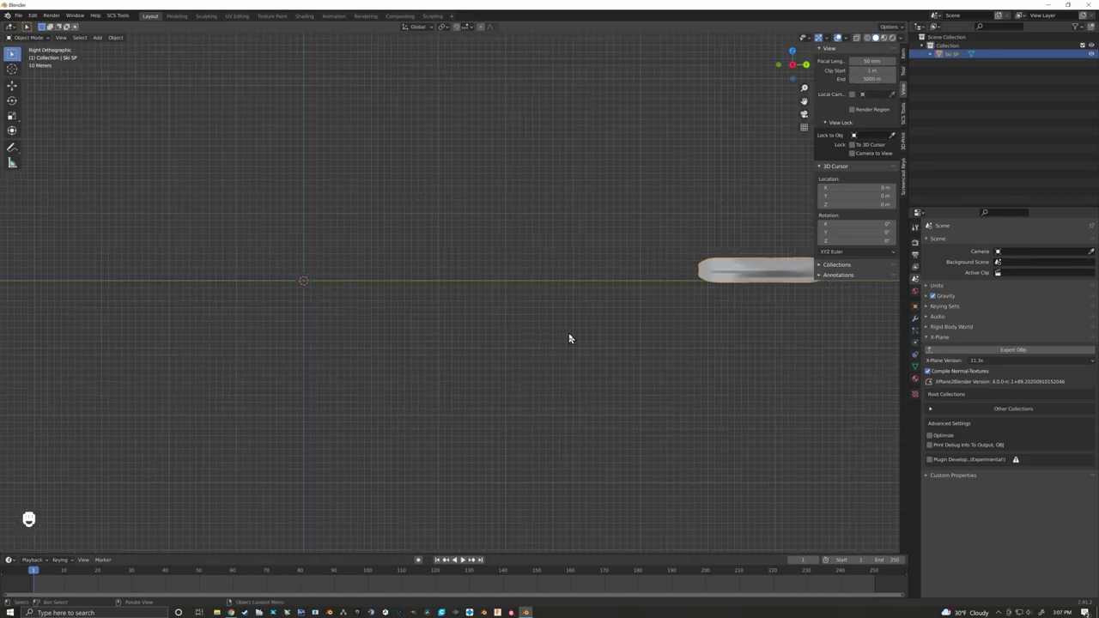
click(747, 277)
key(Tab)
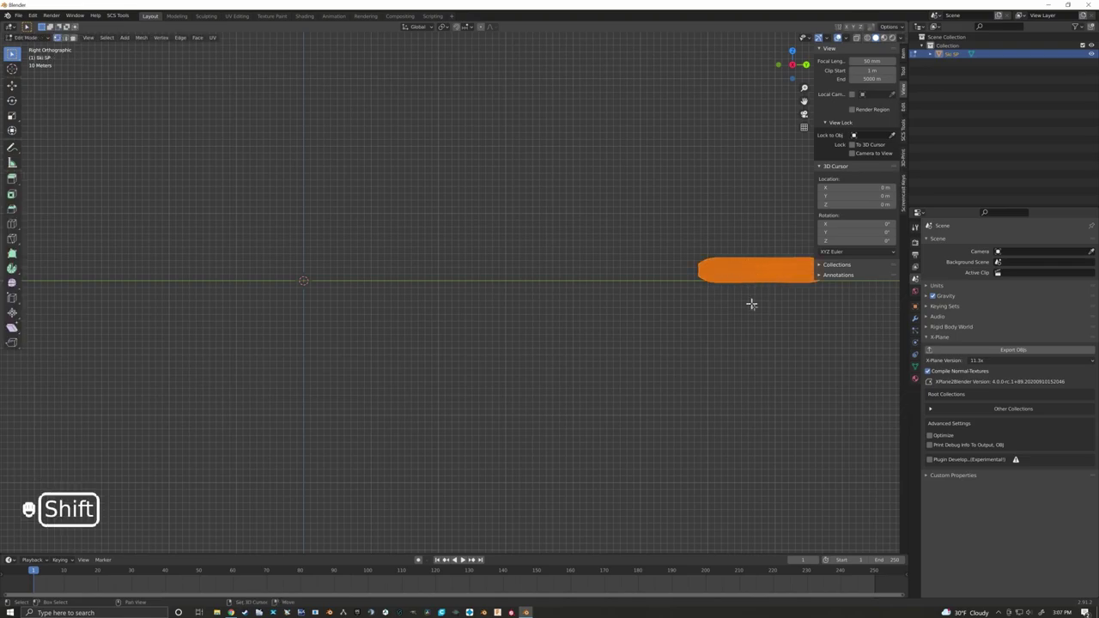
shift+middle_drag(750, 301, 679, 303)
key(a)
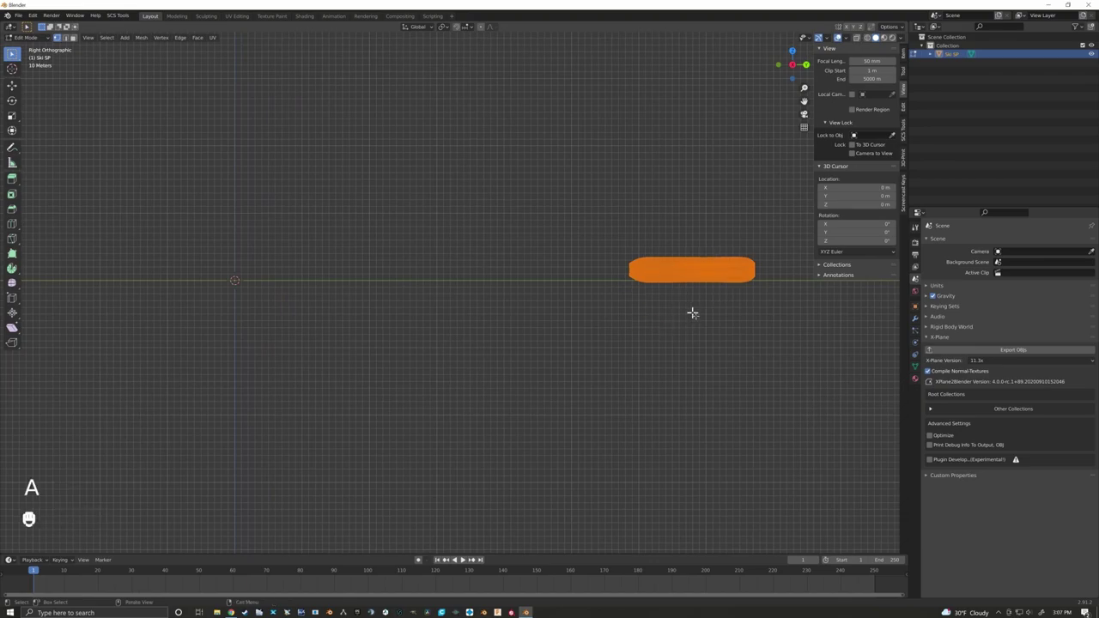
key(g)
click(235, 323)
Step: Rotate the ski's entire mesh 90° in the front view so its keel faces down, and return to Object Mode
key(KP_1)
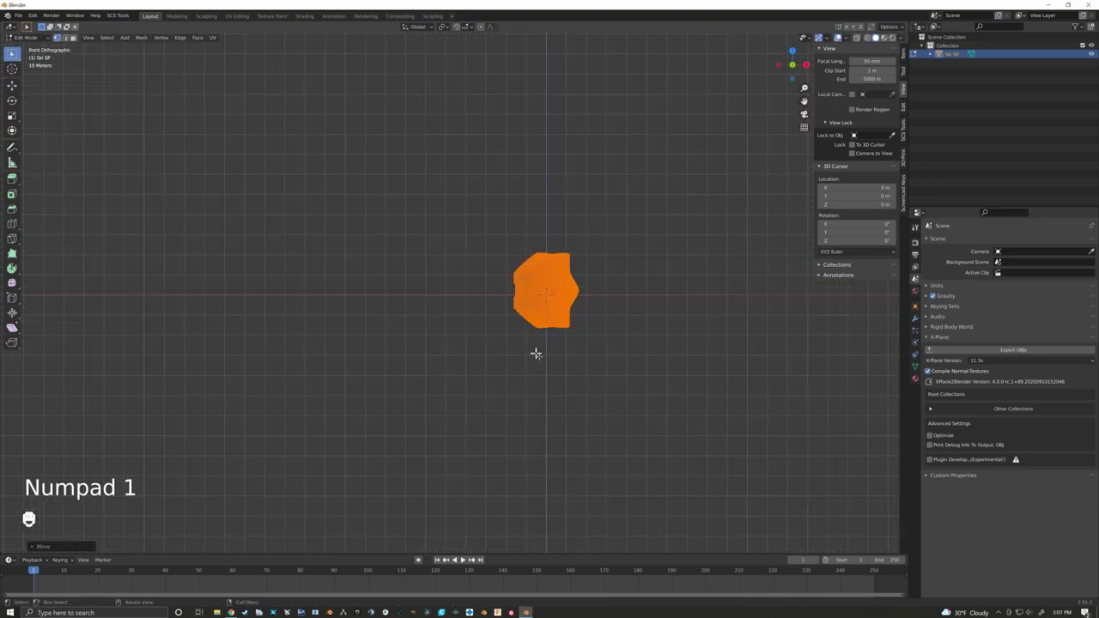
key(r)
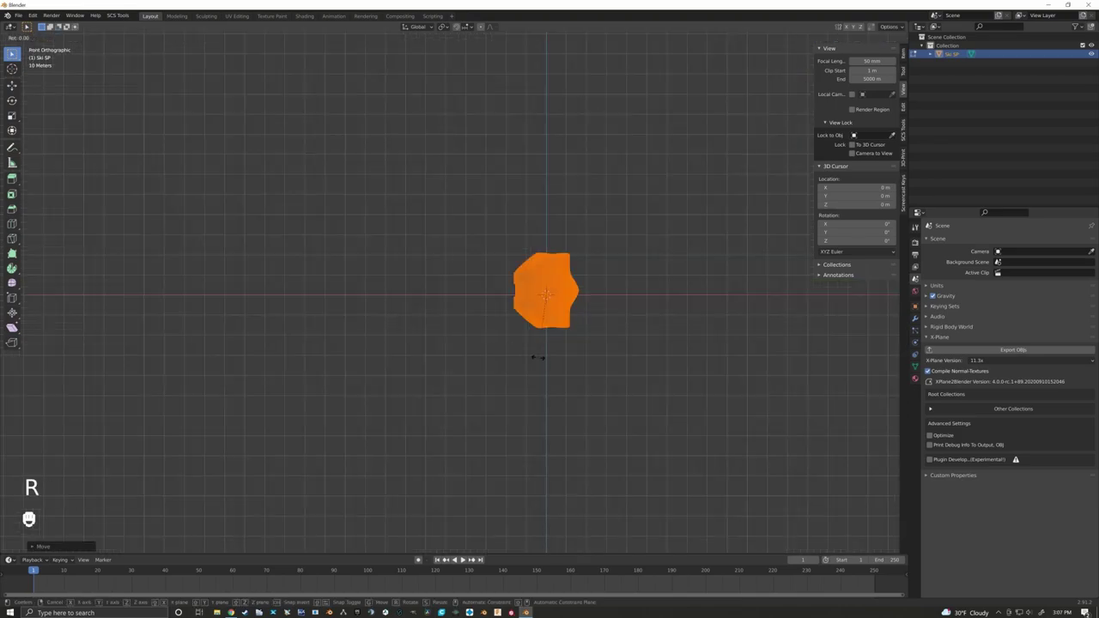
key(KP_9)
key(KP_0)
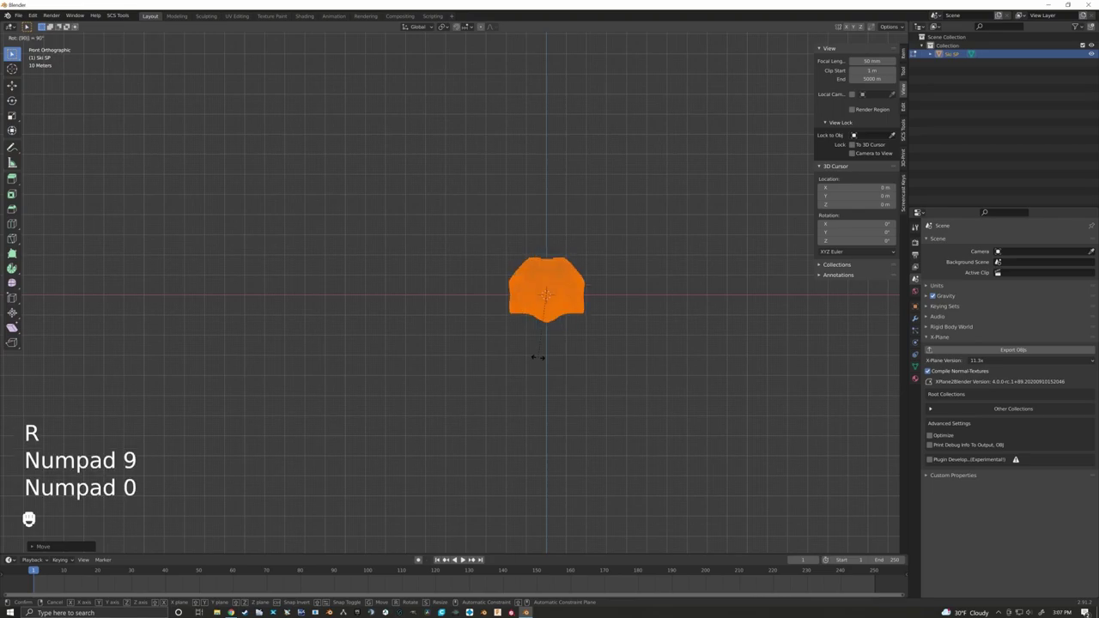
key(KP_Enter)
key(Tab)
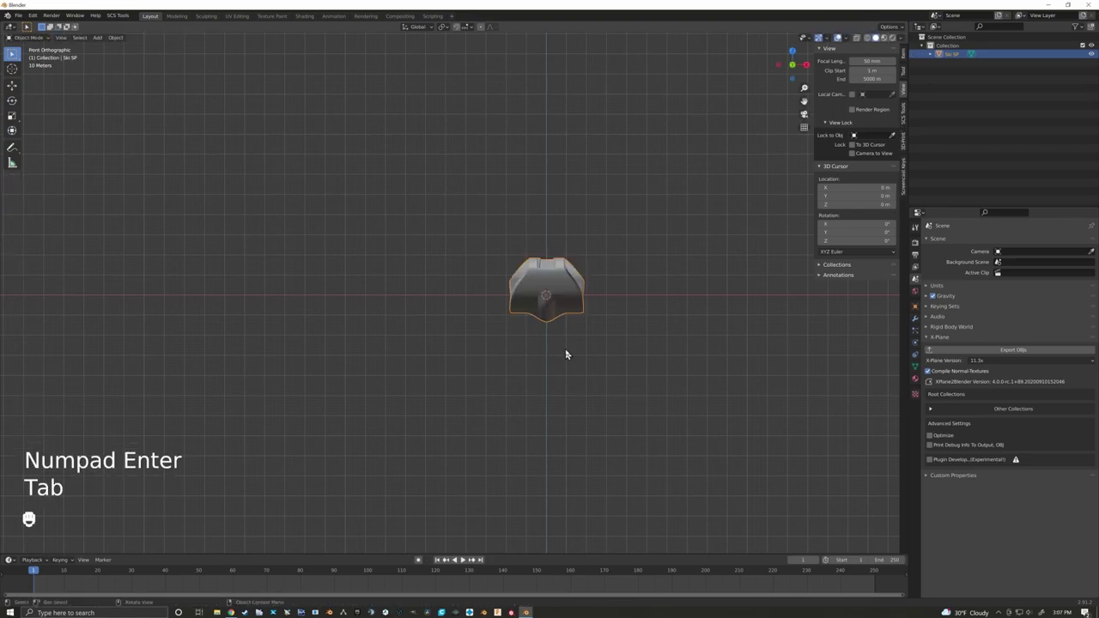
Step: Deselect the ski and examine its side profile and mounting holes from the right orthographic view
scroll(601, 348, down, 2)
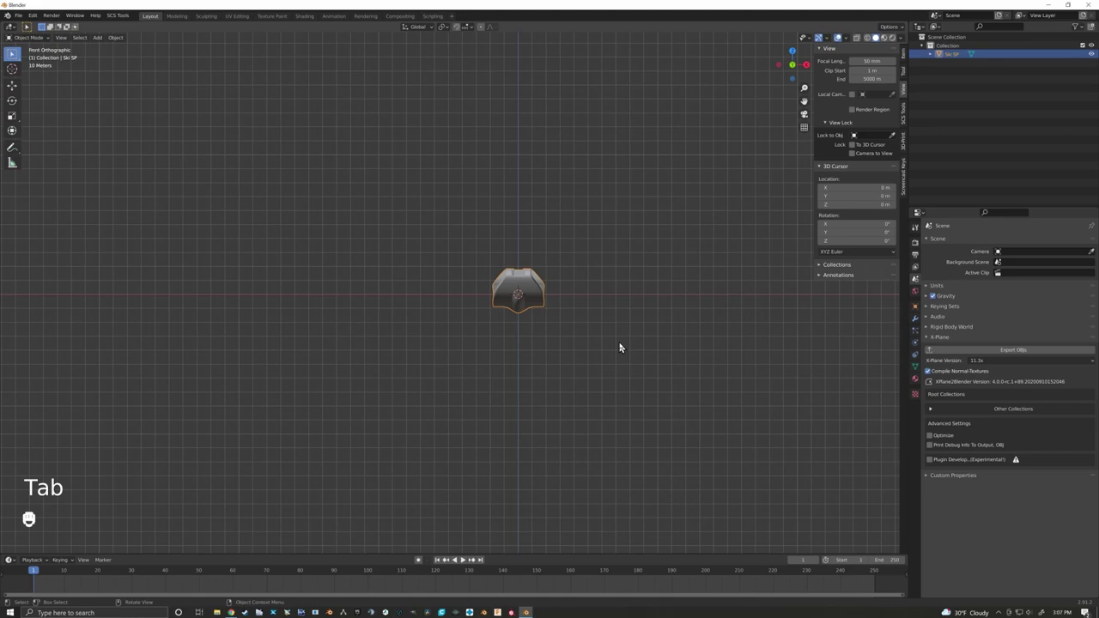
key(KP_3)
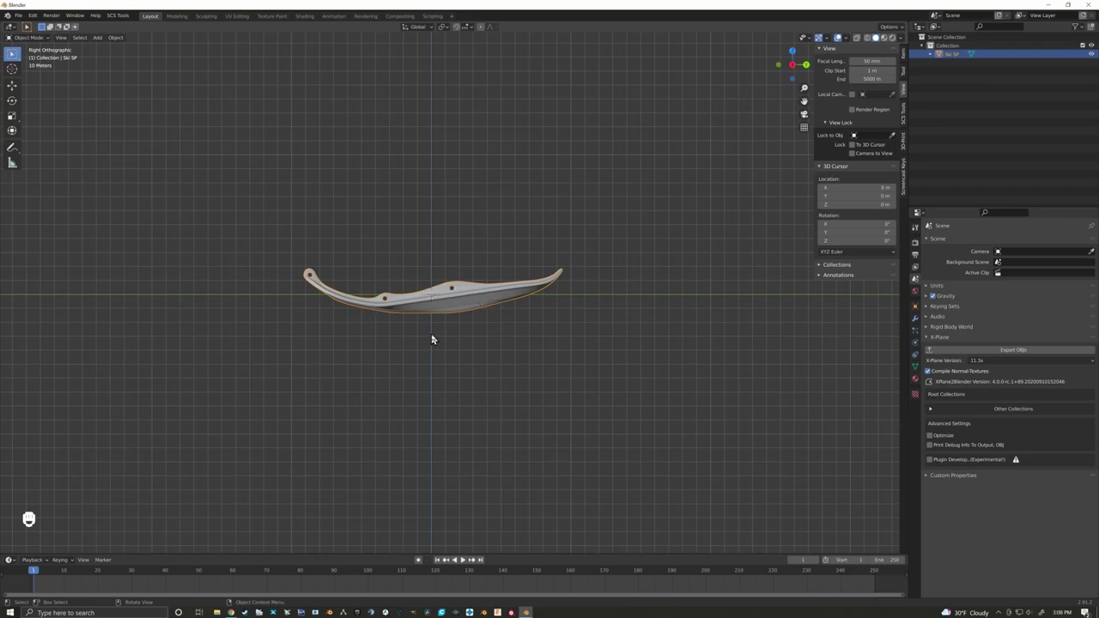
shift+middle_drag(386, 349, 449, 341)
key(a)
key(a)
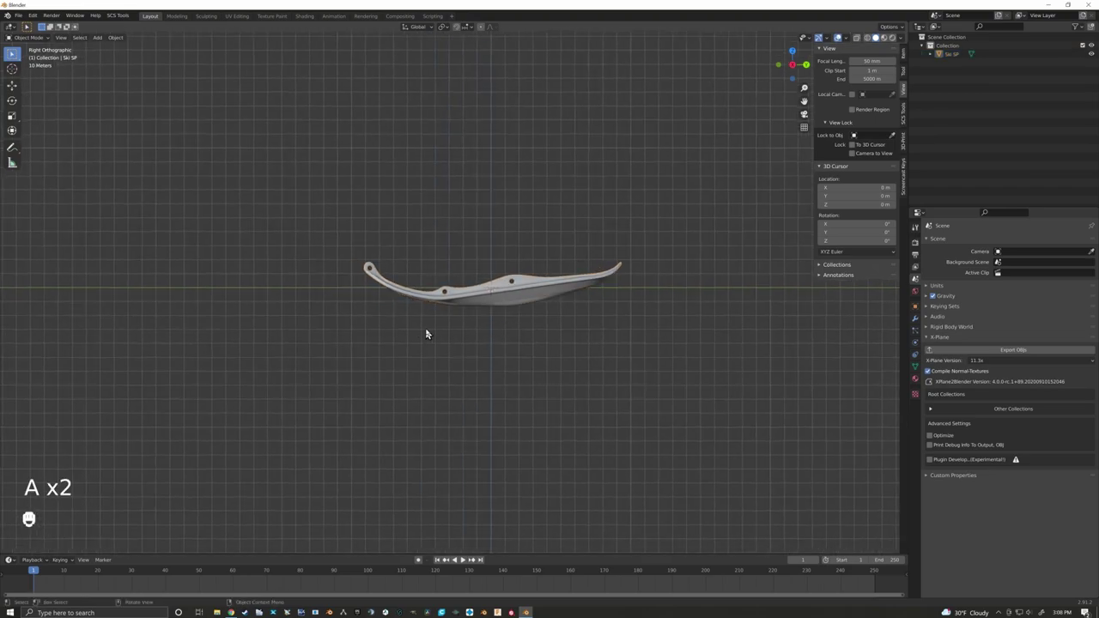
scroll(468, 336, up, 3)
shift+middle_drag(438, 335, 439, 361)
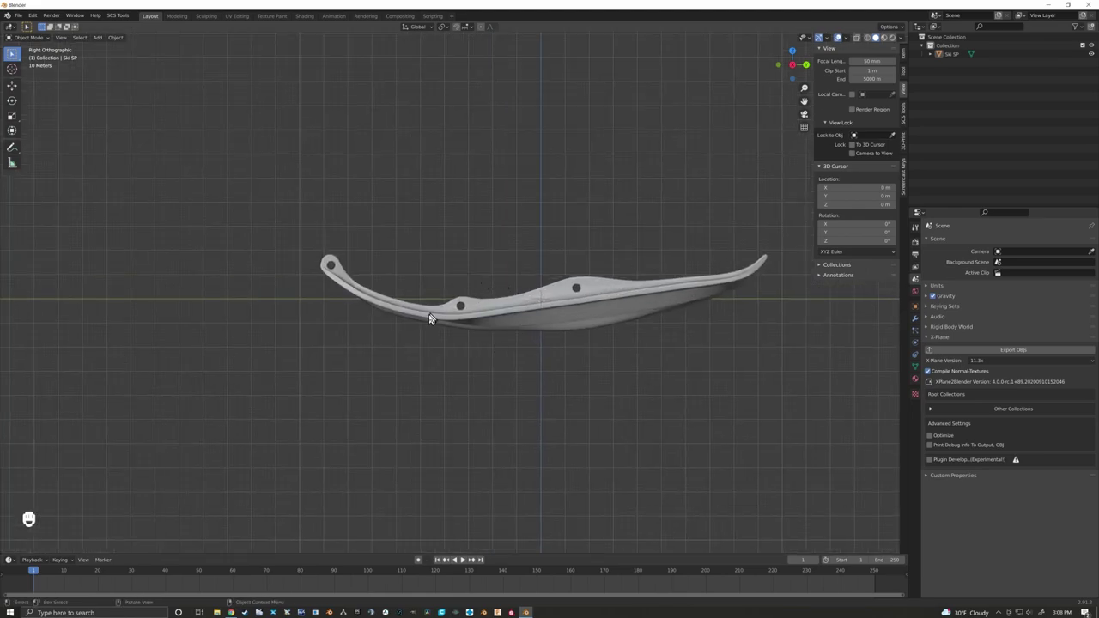
scroll(484, 350, down, 1)
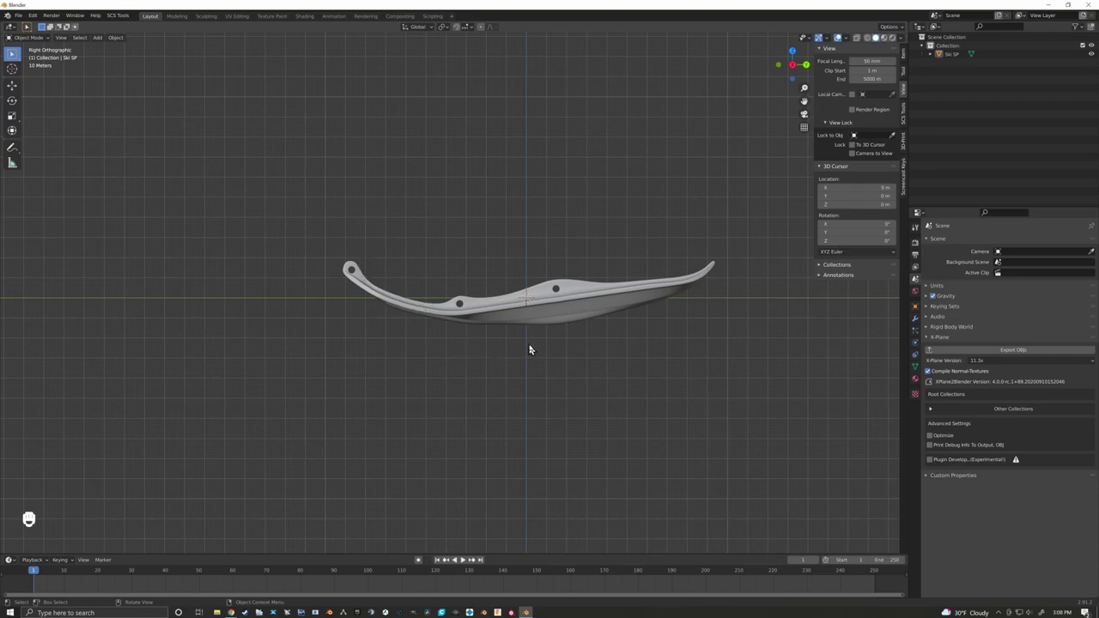
scroll(529, 346, down, 1)
shift+middle_drag(535, 346, 563, 336)
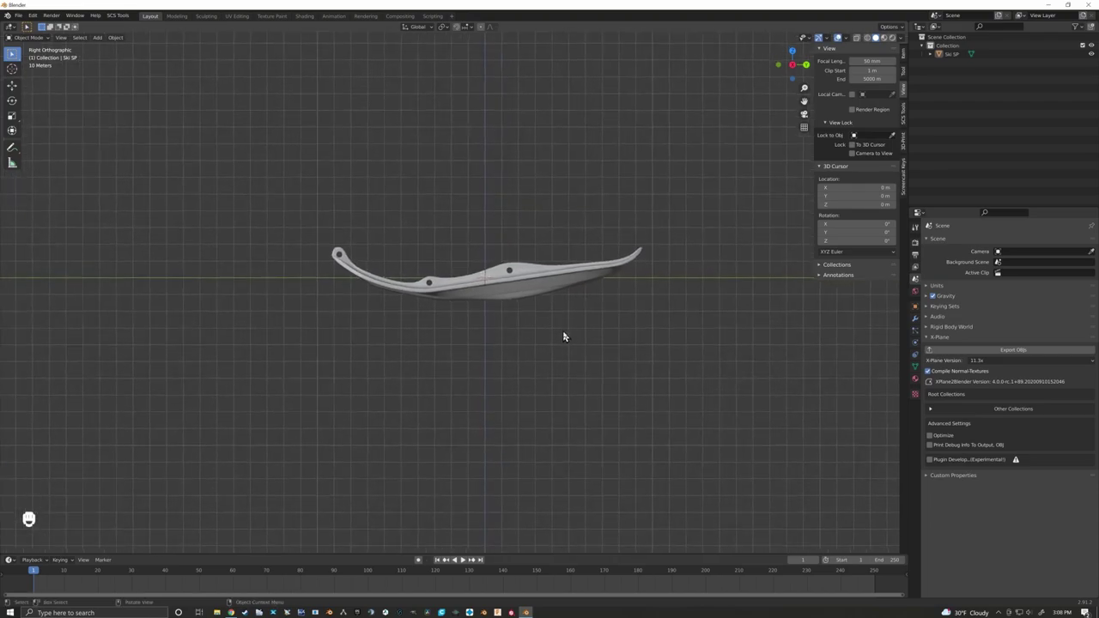
Step: Add the reference image "Kimpex Ski Handle.jpg" from the desktop folder "Ski hook mod tut", aligned to the right orthographic view
key(shift+a)
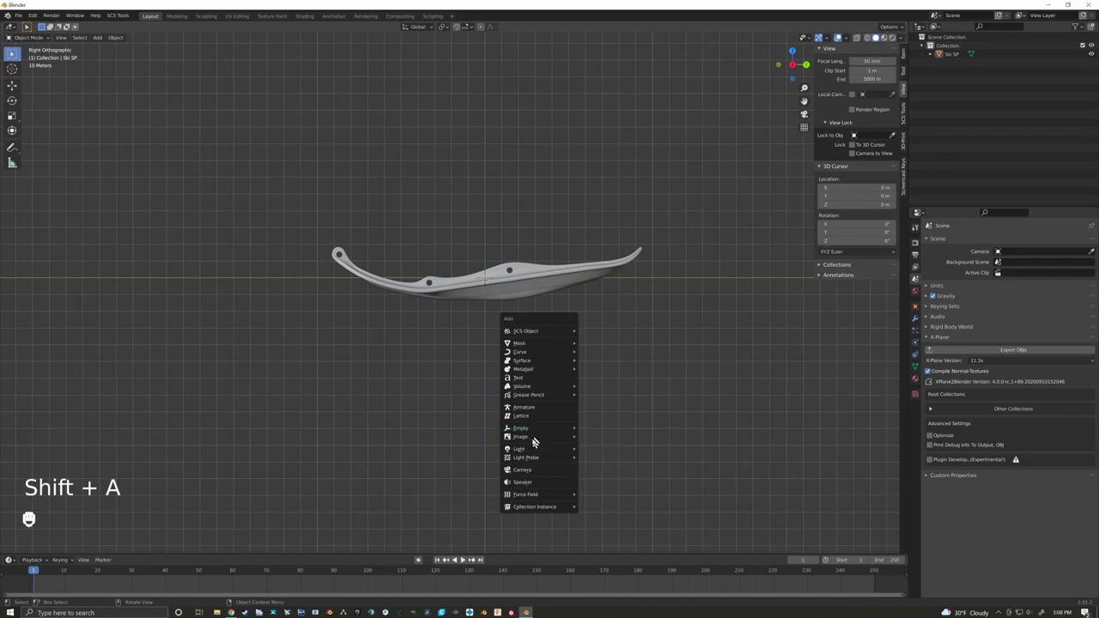
mouse_move(528, 443)
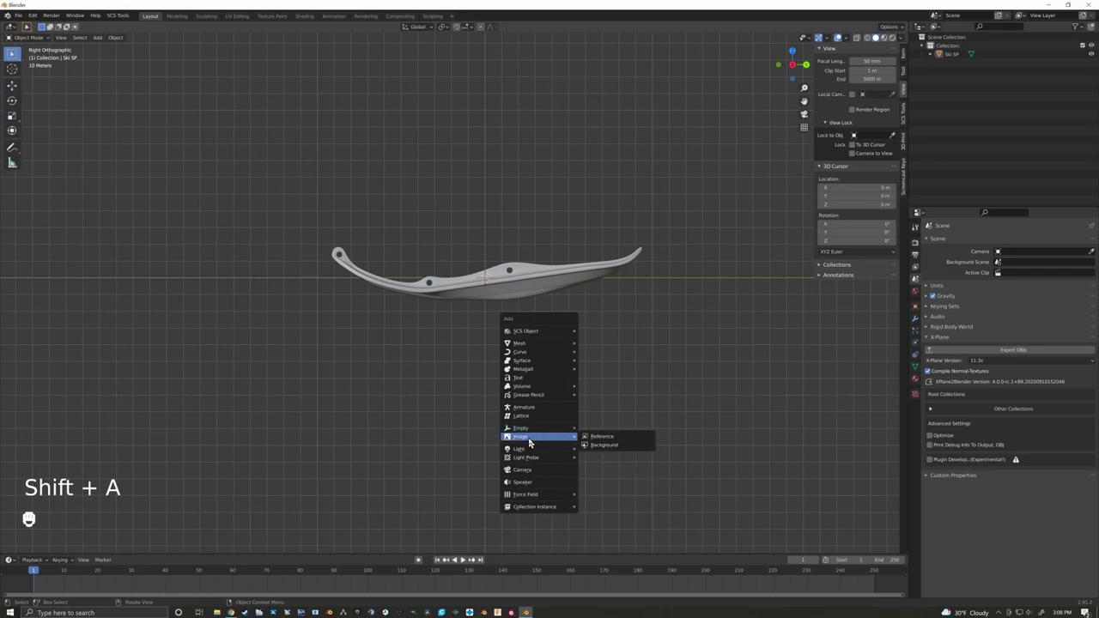
click(602, 436)
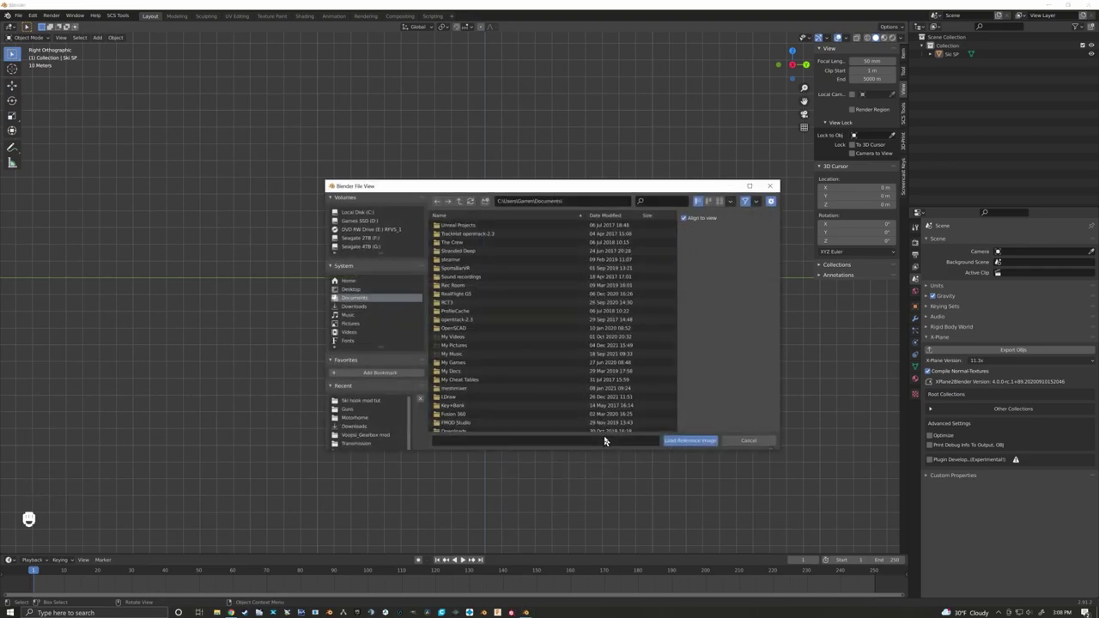
click(350, 289)
click(452, 227)
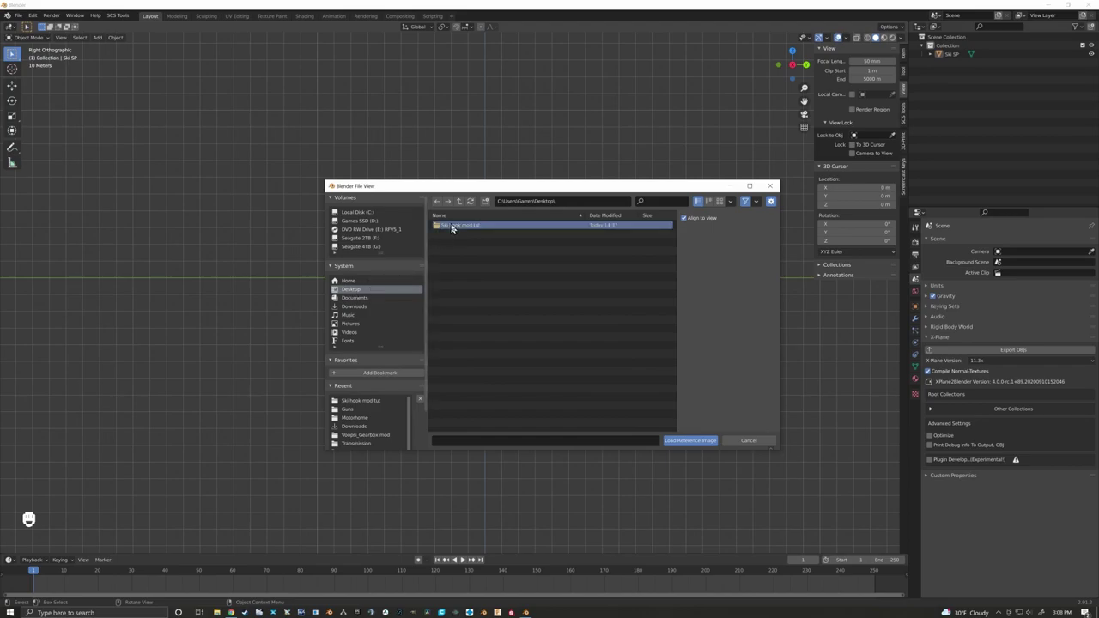
click(455, 228)
click(463, 227)
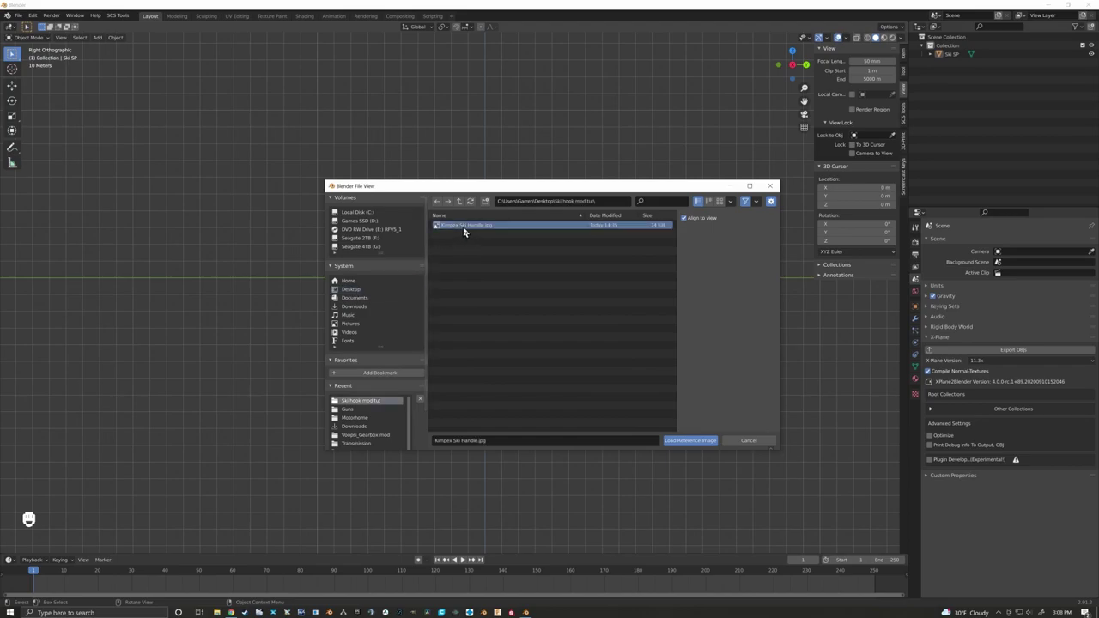
click(683, 441)
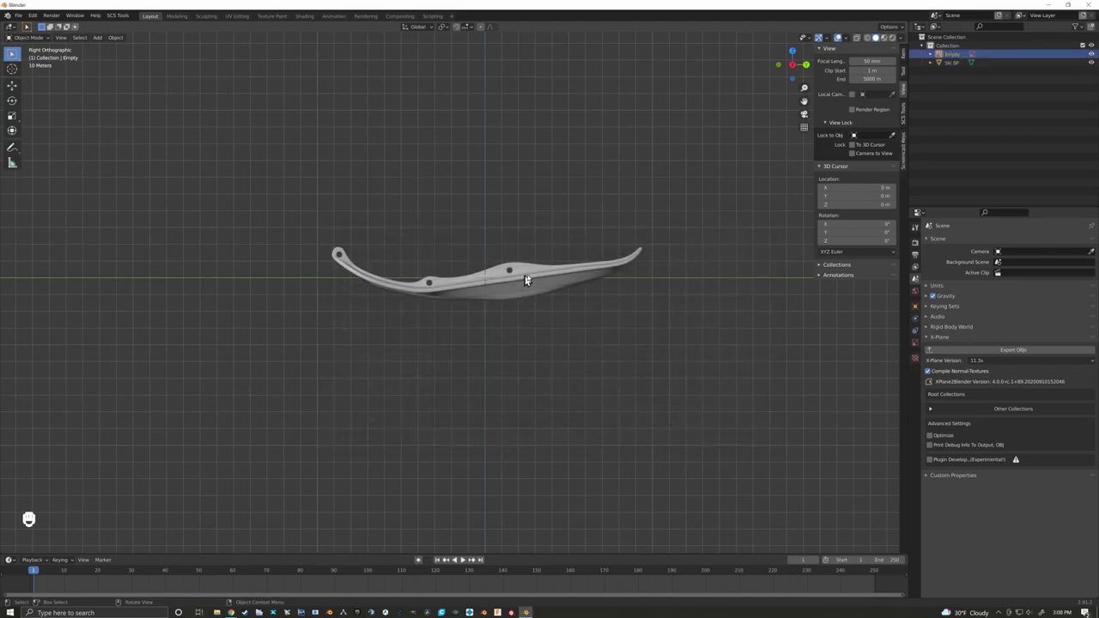
Step: With X-ray turned on, enlarge the reference image about ten times and move it over the ski's upturned front end
click(856, 38)
scroll(530, 297, up, 3)
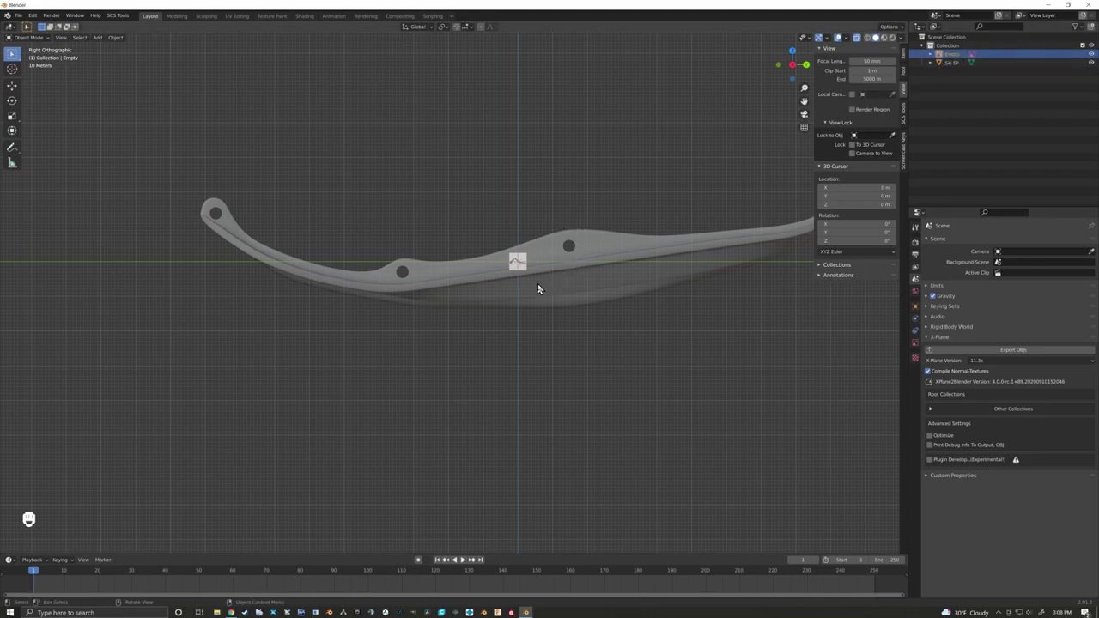
key(s)
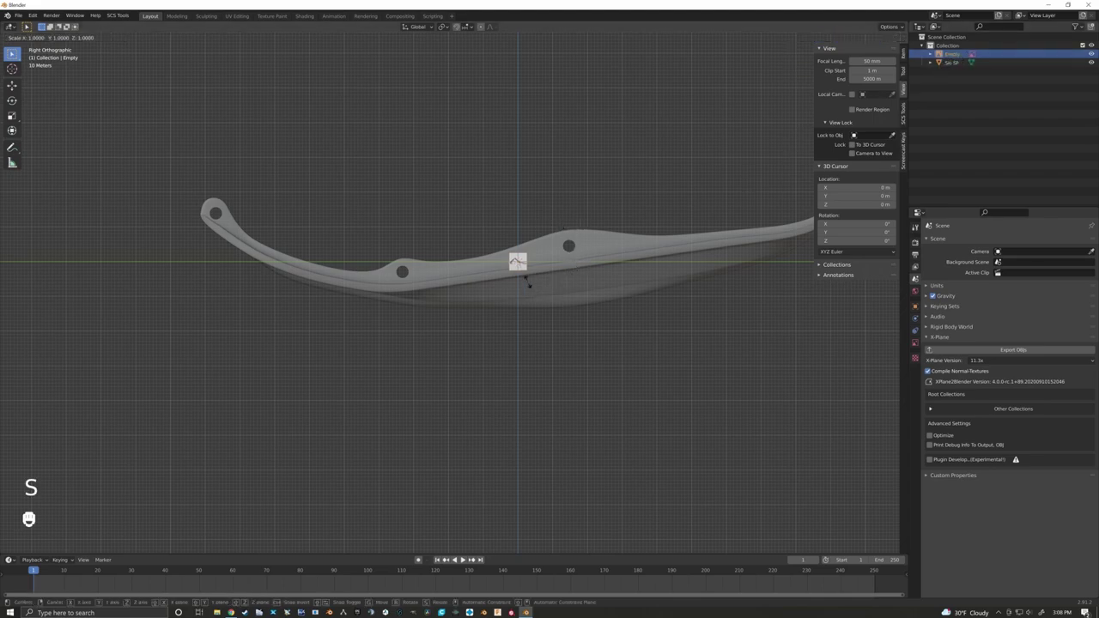
click(697, 393)
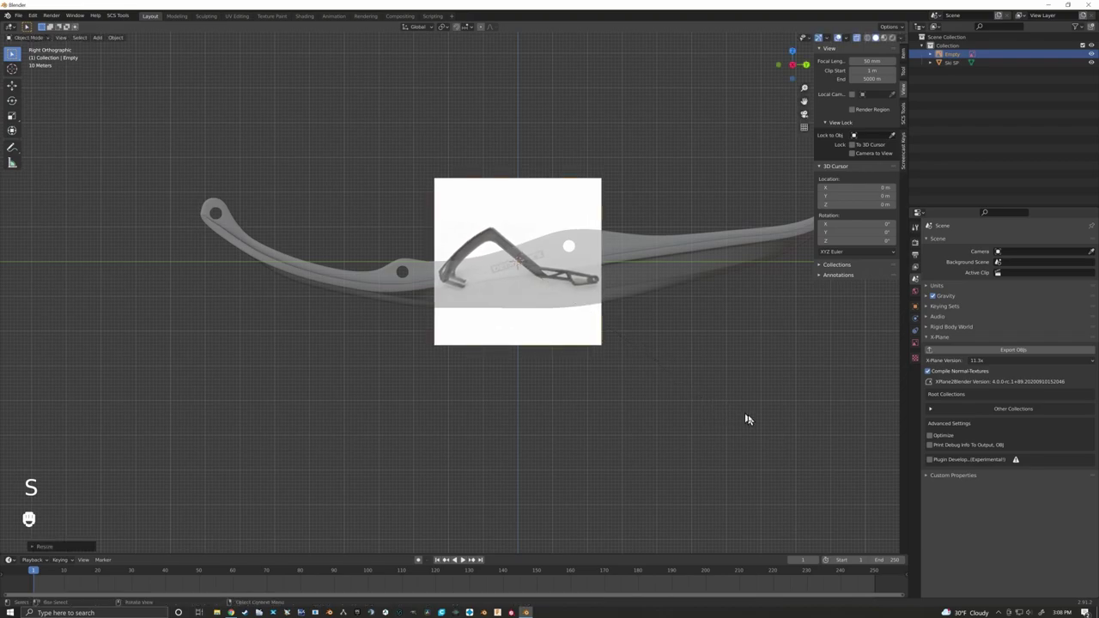
key(g)
click(522, 363)
shift+middle_drag(482, 361, 569, 331)
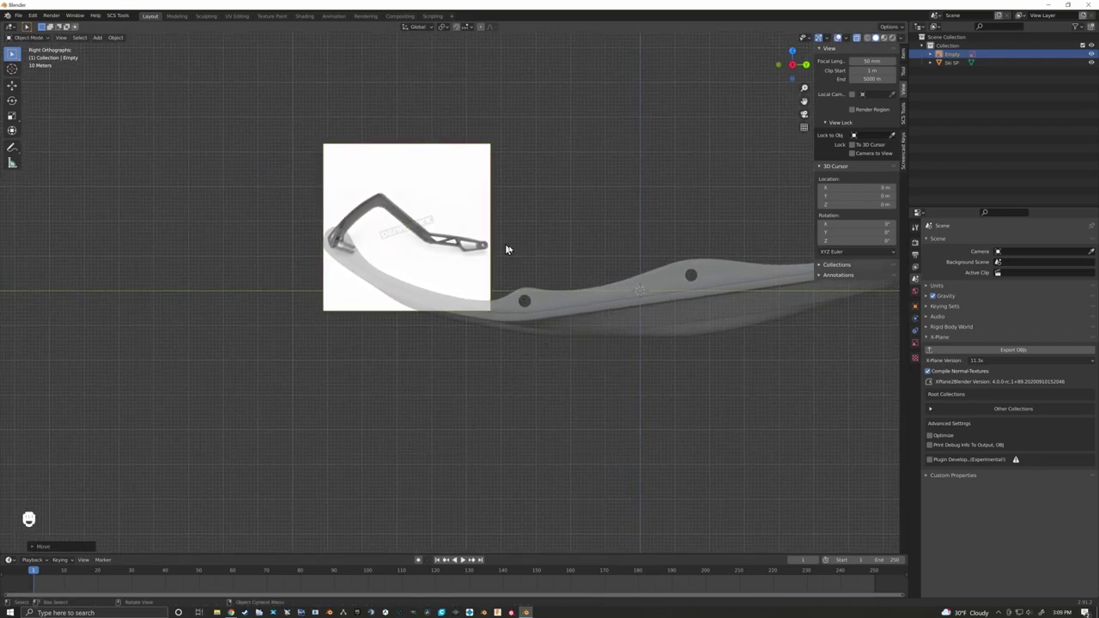
Step: Enlarge the reference image slightly and rotate it clockwise so the handle's rear eyelet lies over the ski's nearest mounting hole
key(s)
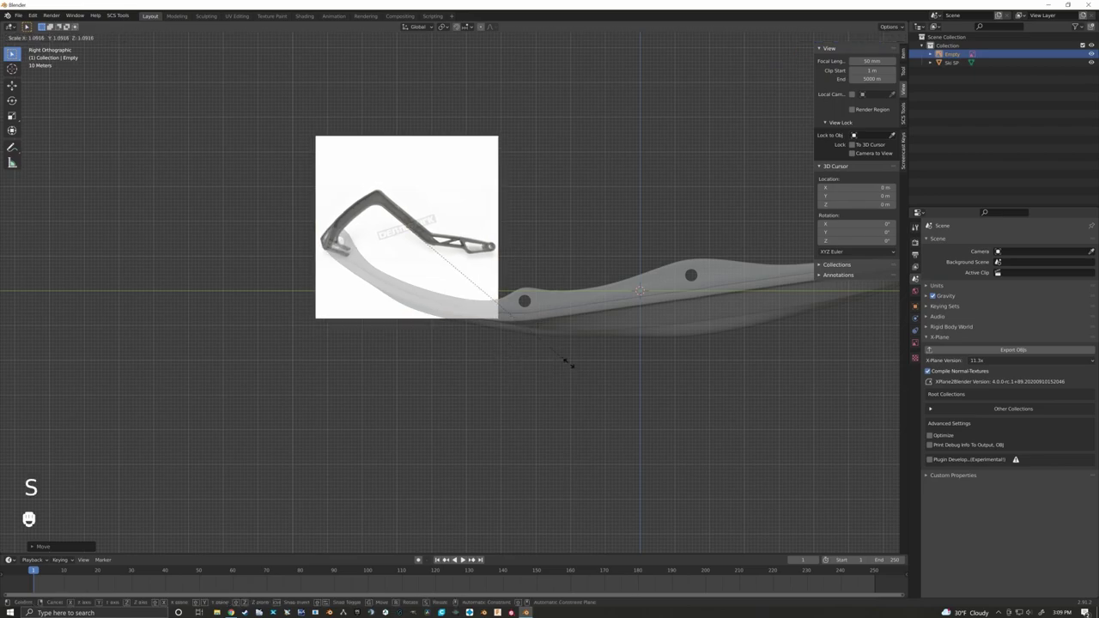
click(595, 381)
key(g)
click(619, 386)
key(r)
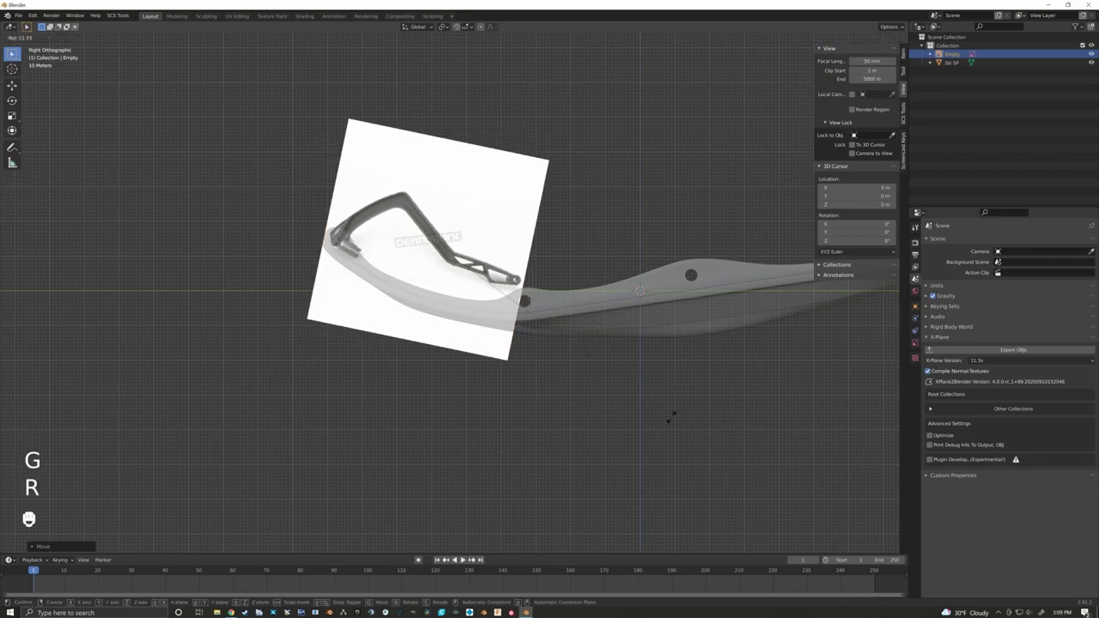
click(650, 443)
key(g)
click(571, 365)
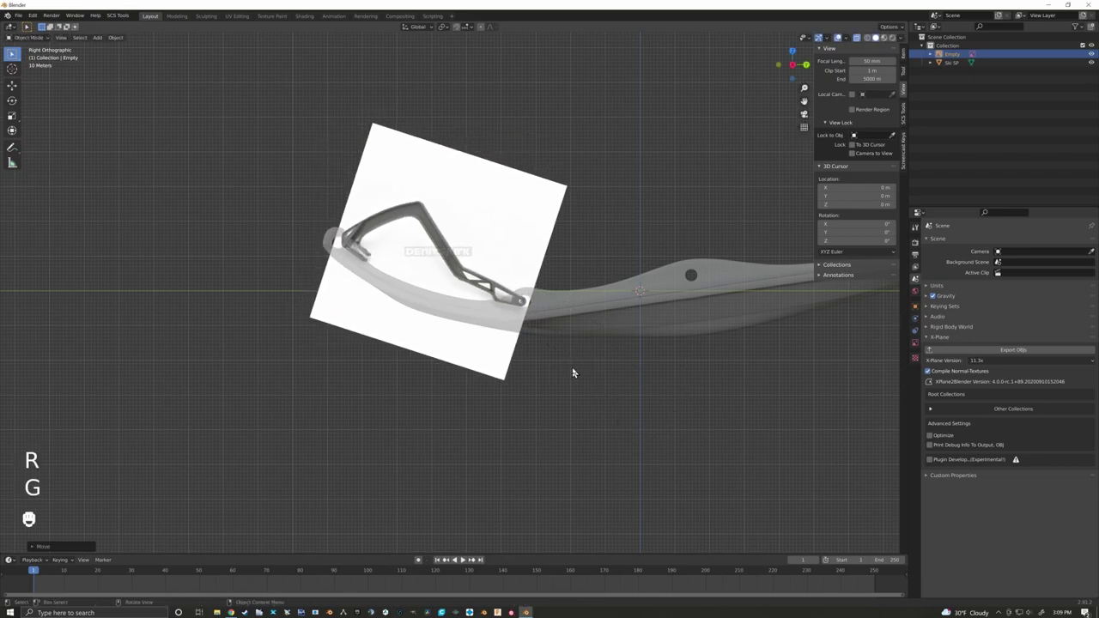
Step: Fine-tune the reference image's scale and position so the handle spans from the ski's front tip hole to the next mounting hole
key(s)
click(614, 390)
key(g)
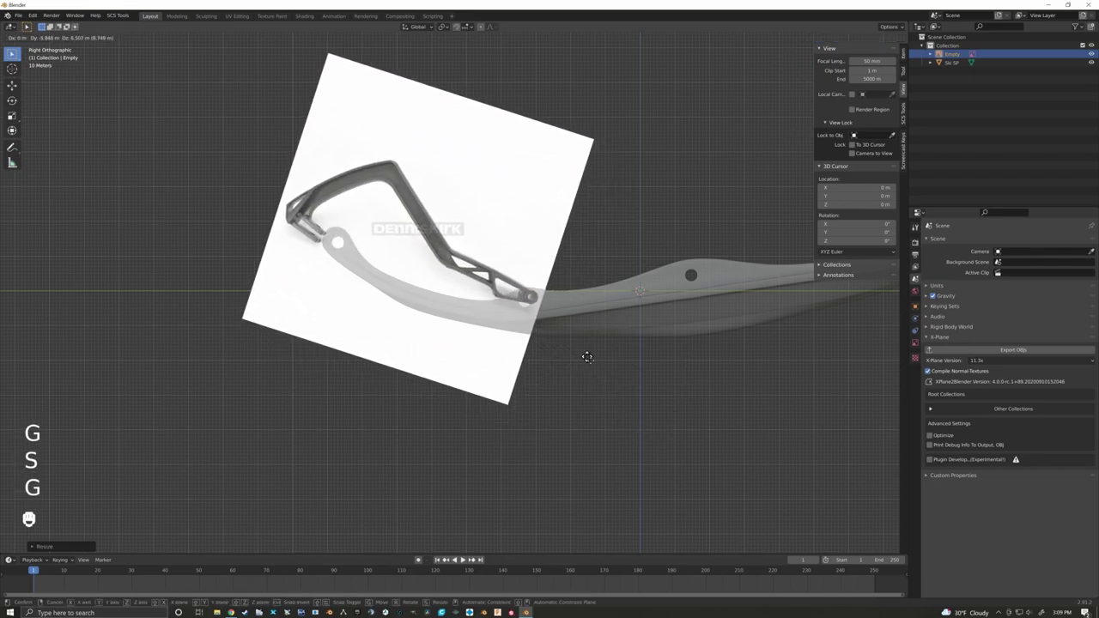
click(587, 364)
key(s)
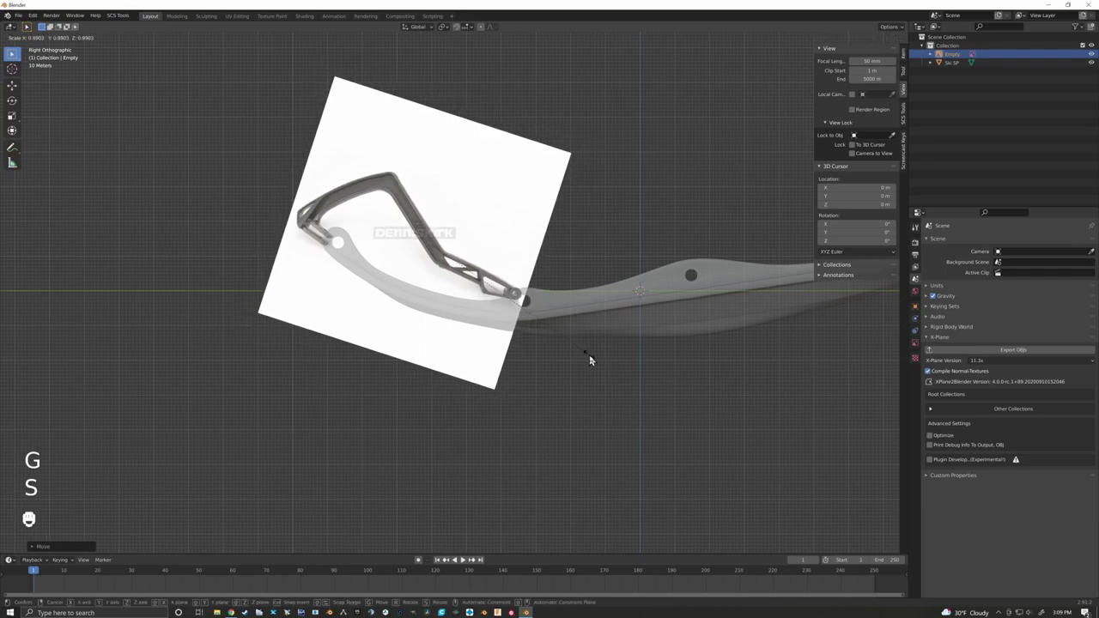
key(g)
click(596, 363)
key(KP_3)
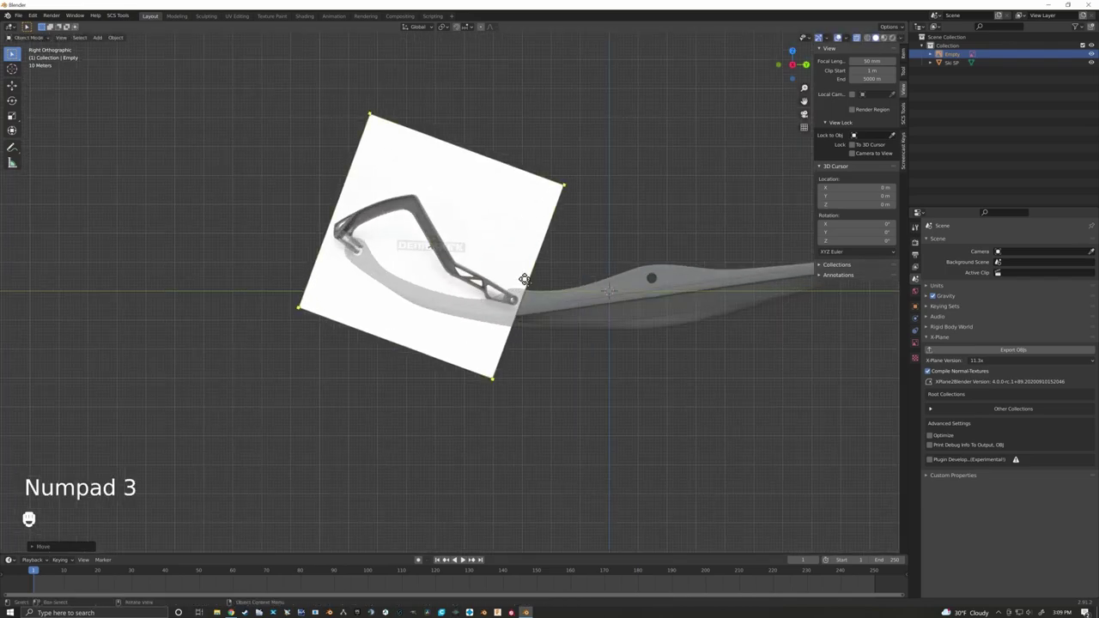
shift+middle_drag(543, 316, 548, 343)
Step: Add a cube at the origin and scale its mesh up about seven times in Edit Mode
key(shift+a)
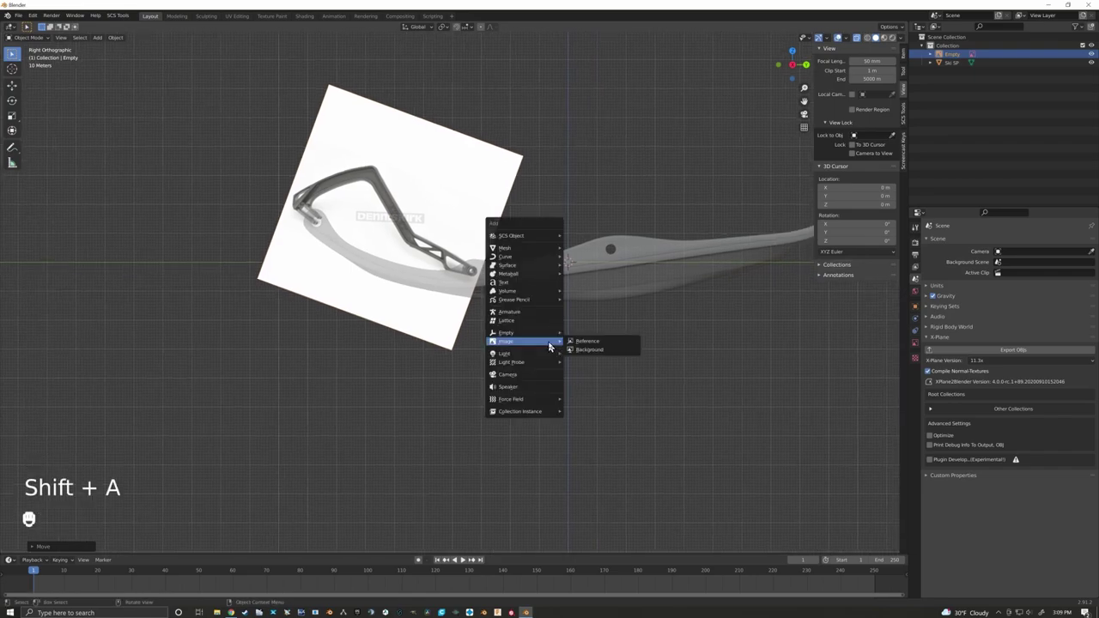
mouse_move(537, 253)
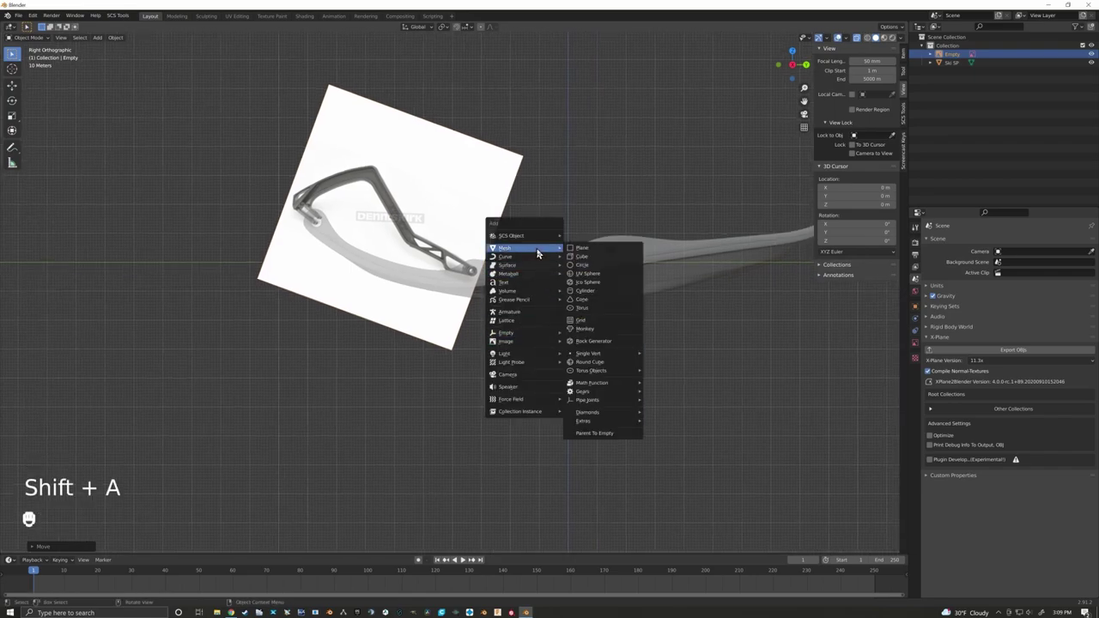
click(582, 257)
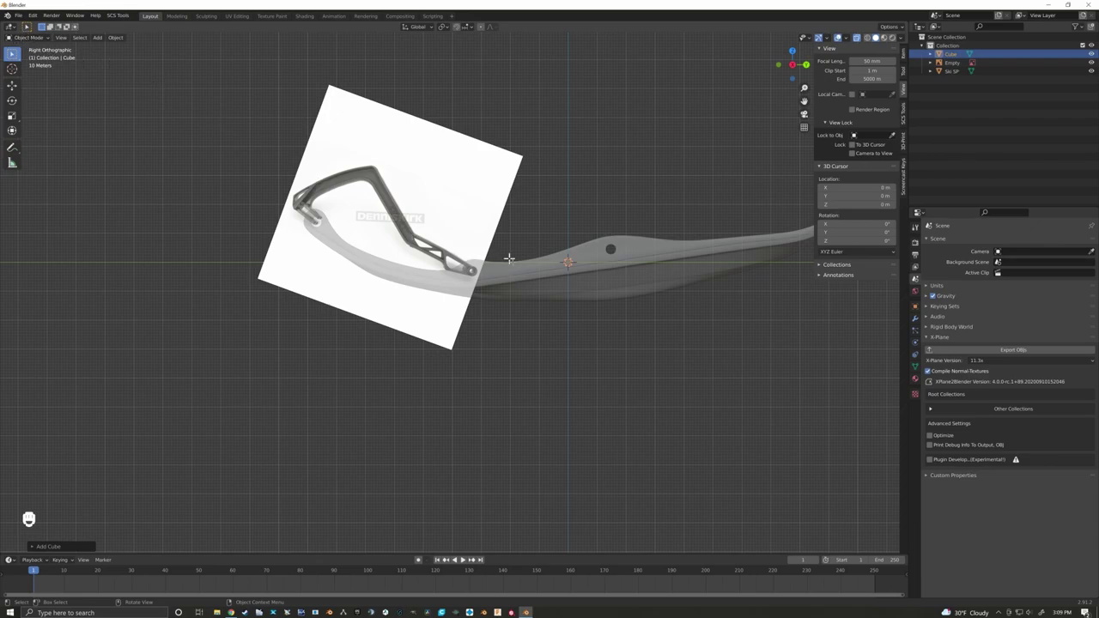
key(Tab)
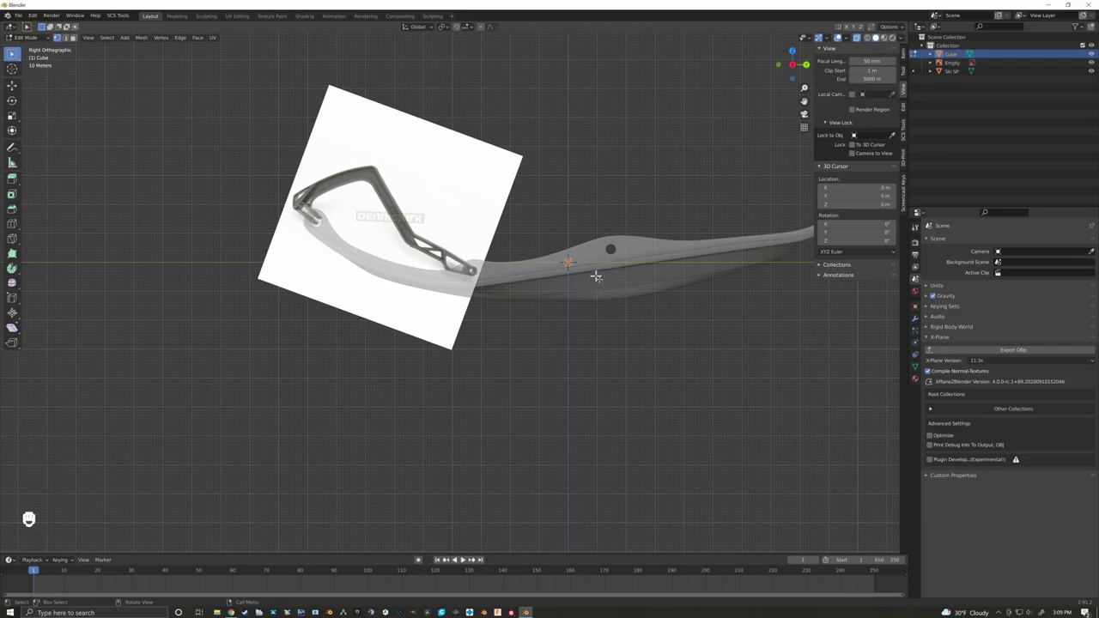
key(s)
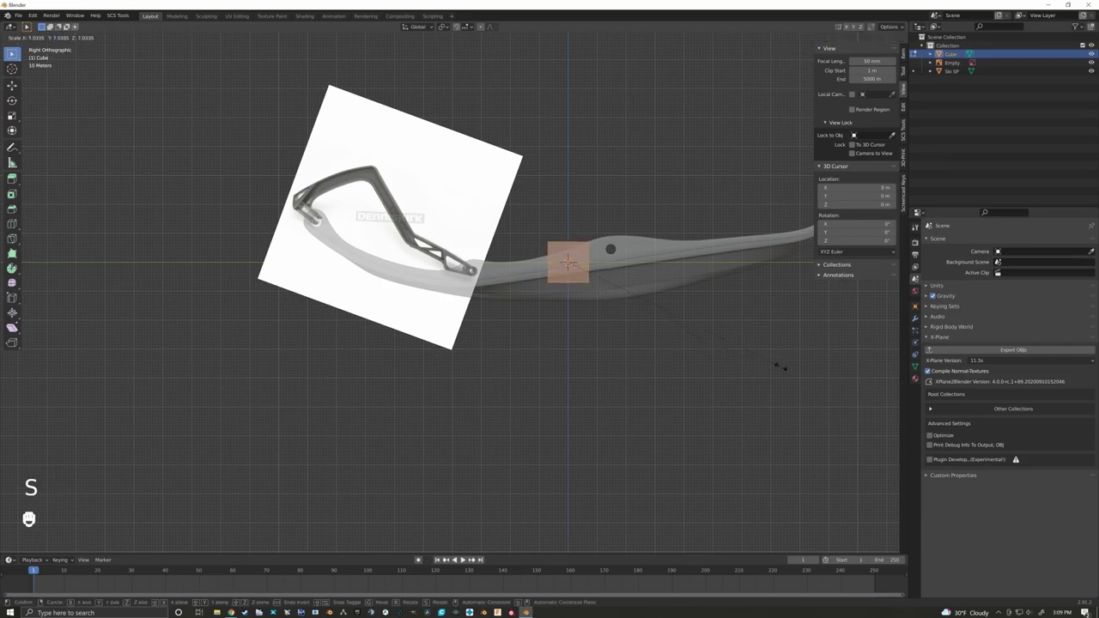
click(765, 361)
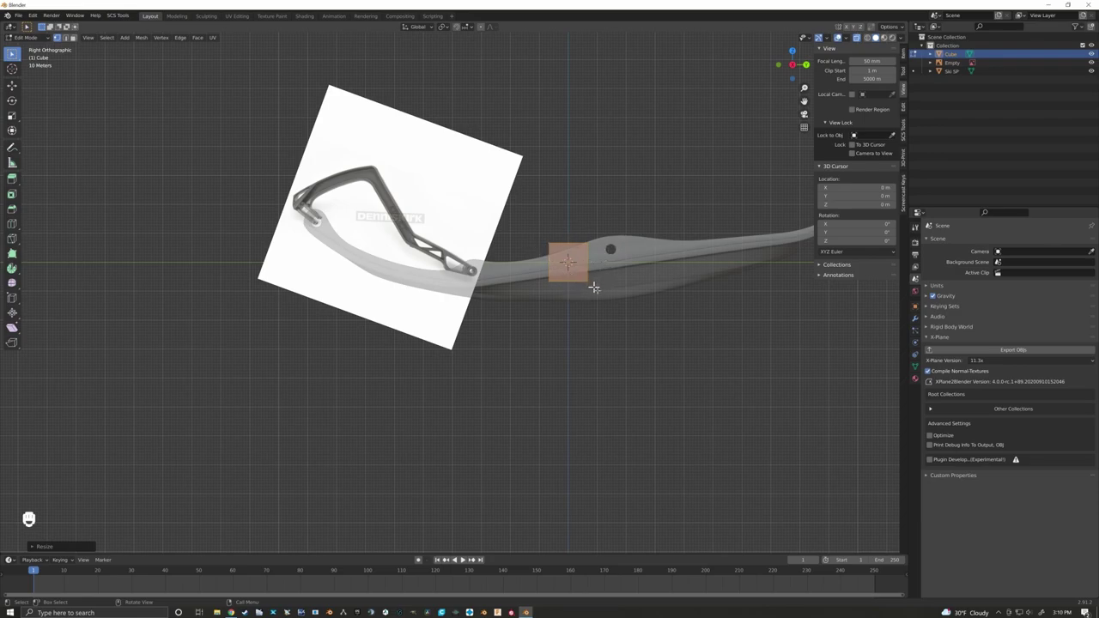
Step: Move the cube's mesh over the handle's rear eyelet in the reference image and shrink it to about half size
key(g)
click(508, 309)
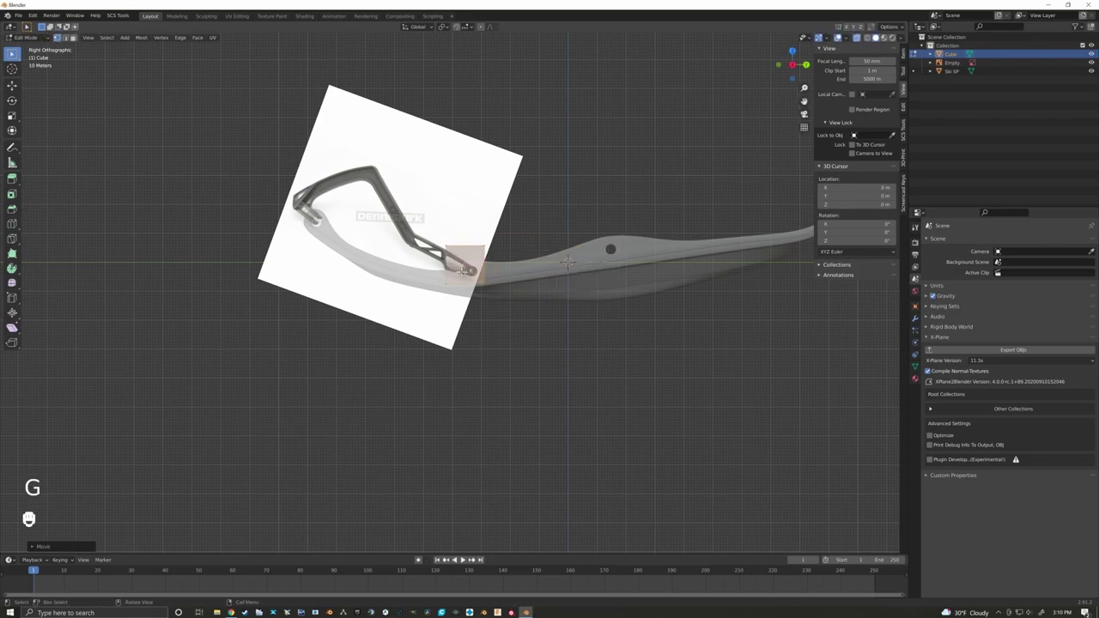
scroll(461, 273, up, 5)
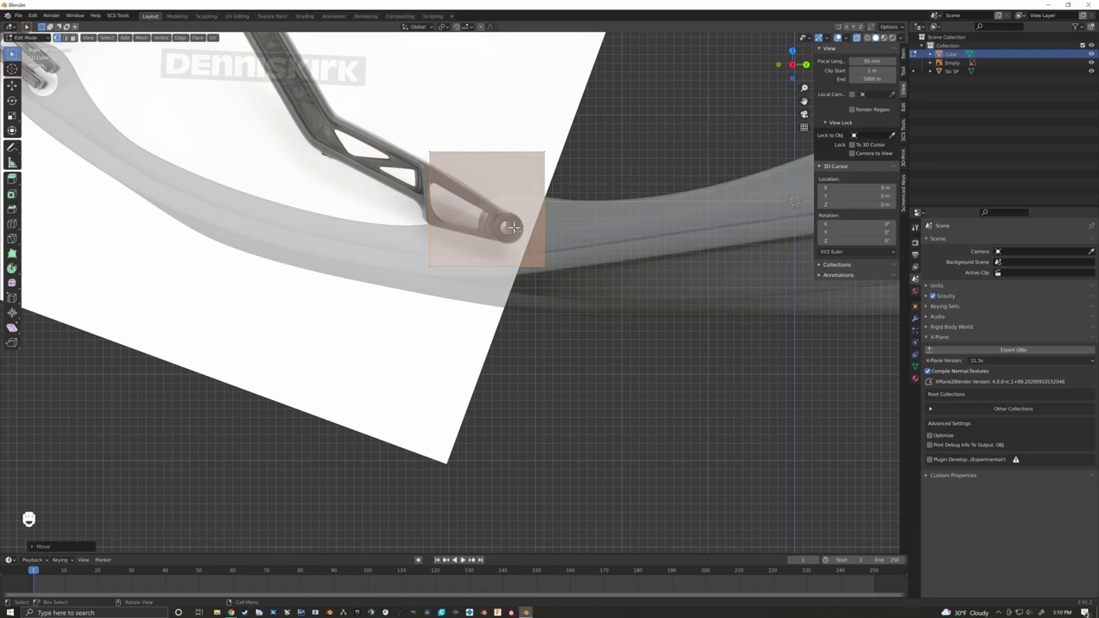
key(s)
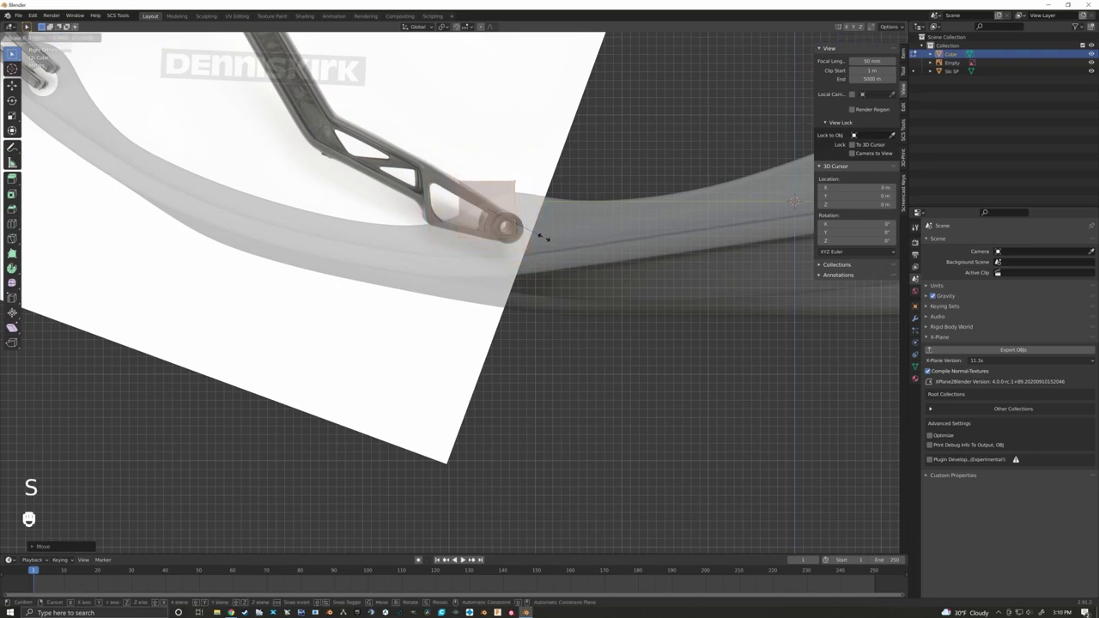
click(536, 233)
Step: Move the cube's lower corner vertices nearest the eyelet down and outward, just below the eyelet's outer edge
scroll(519, 221, up, 2)
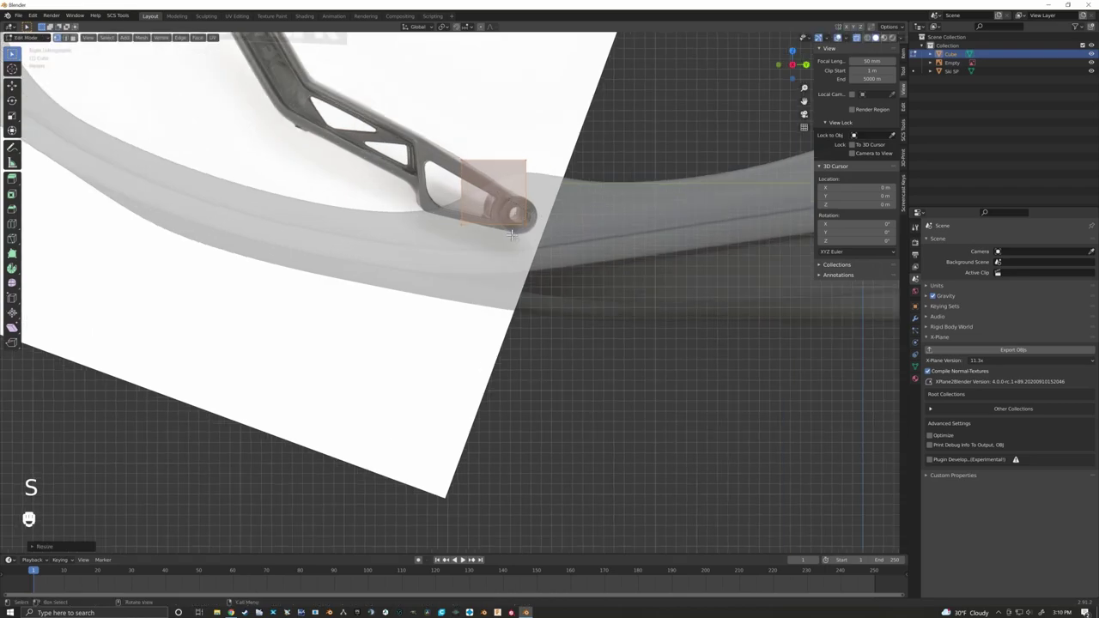
mouse_move(521, 202)
shift+middle_down()
mouse_move(486, 311)
mouse_move(515, 211)
shift+middle_up()
scroll(486, 311, up, 3)
click(566, 266)
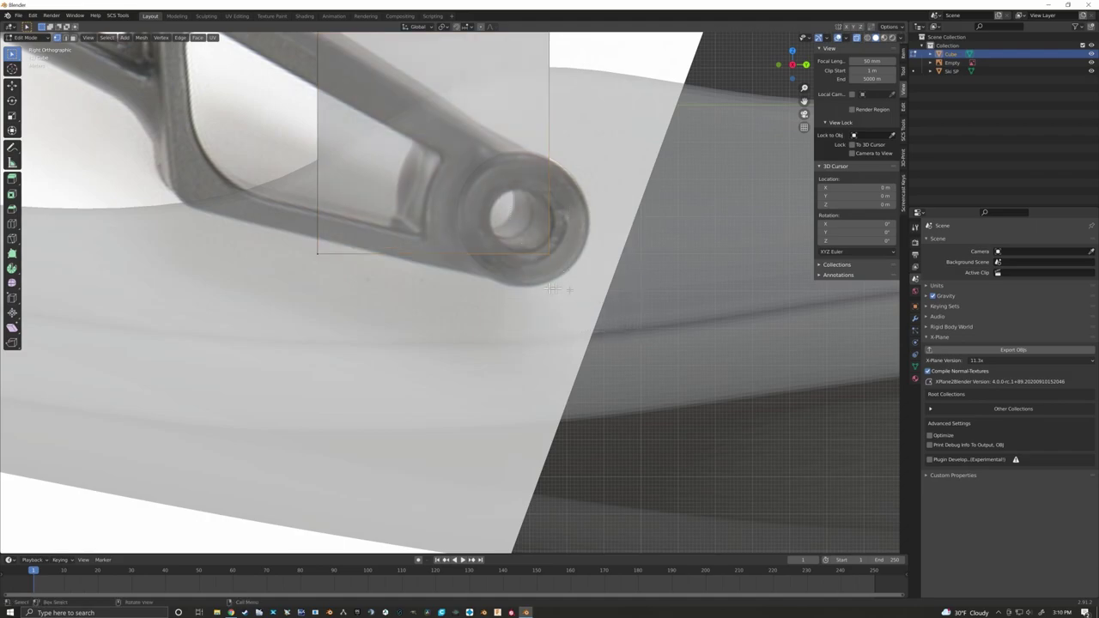
scroll(513, 246, down, 4)
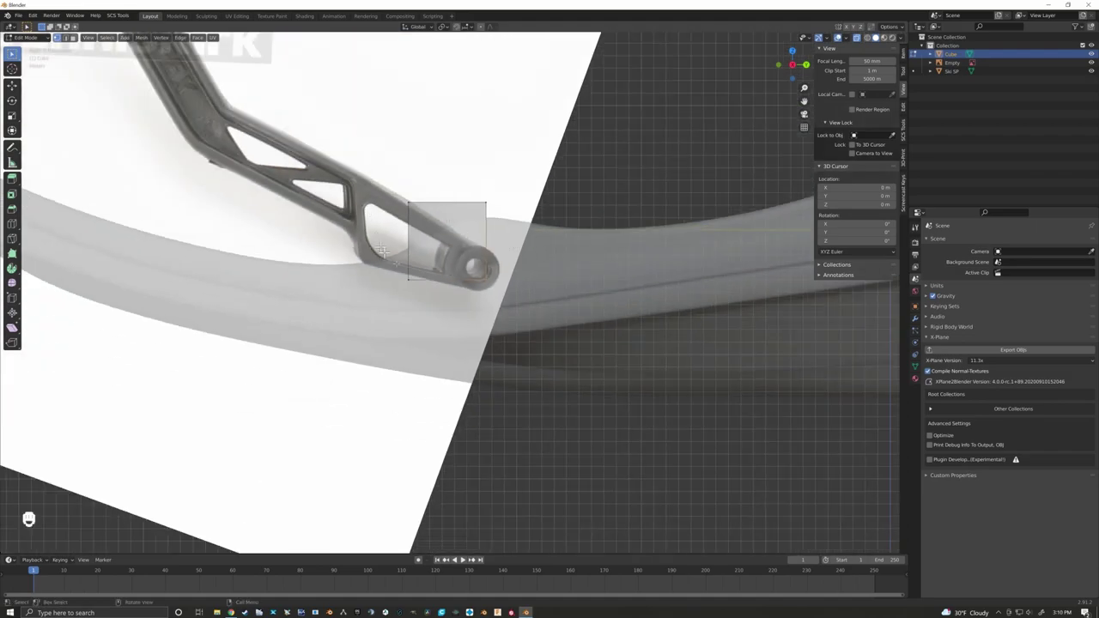
key(g)
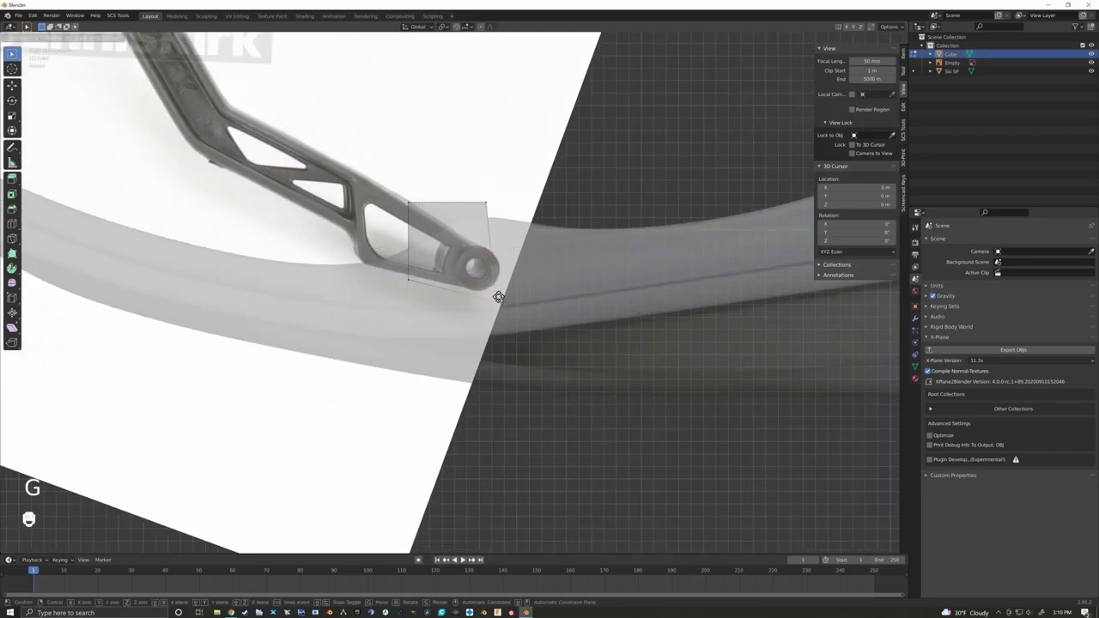
click(497, 296)
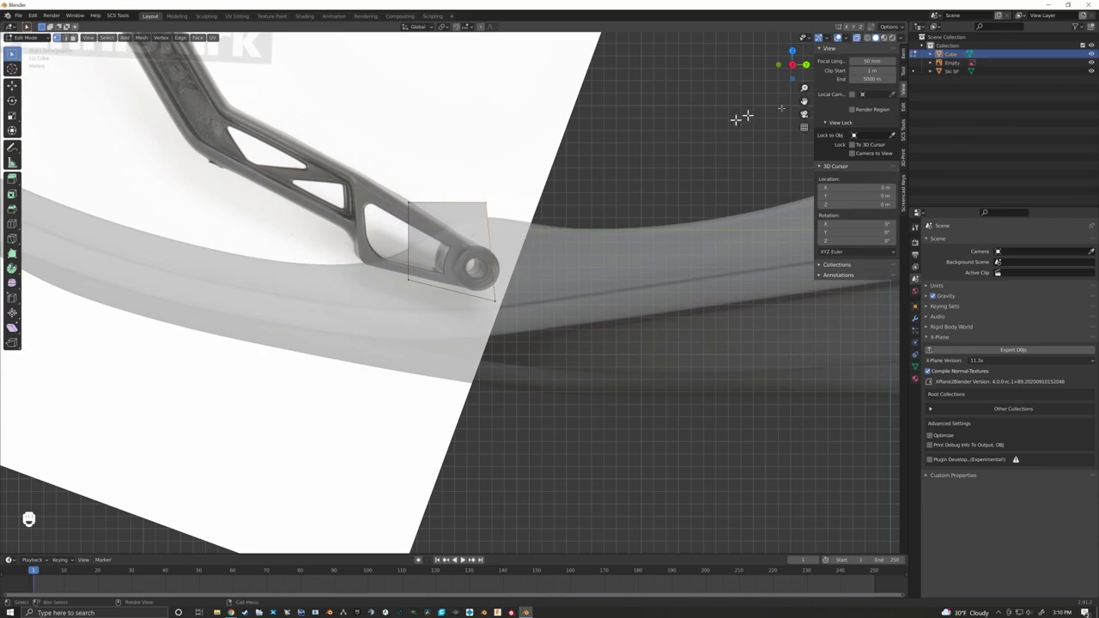
Step: Turn off X-ray and examine how the cube sits between the ski's two rails at the mounting hole
middle_drag(655, 180, 642, 180)
key(KP_Decimal)
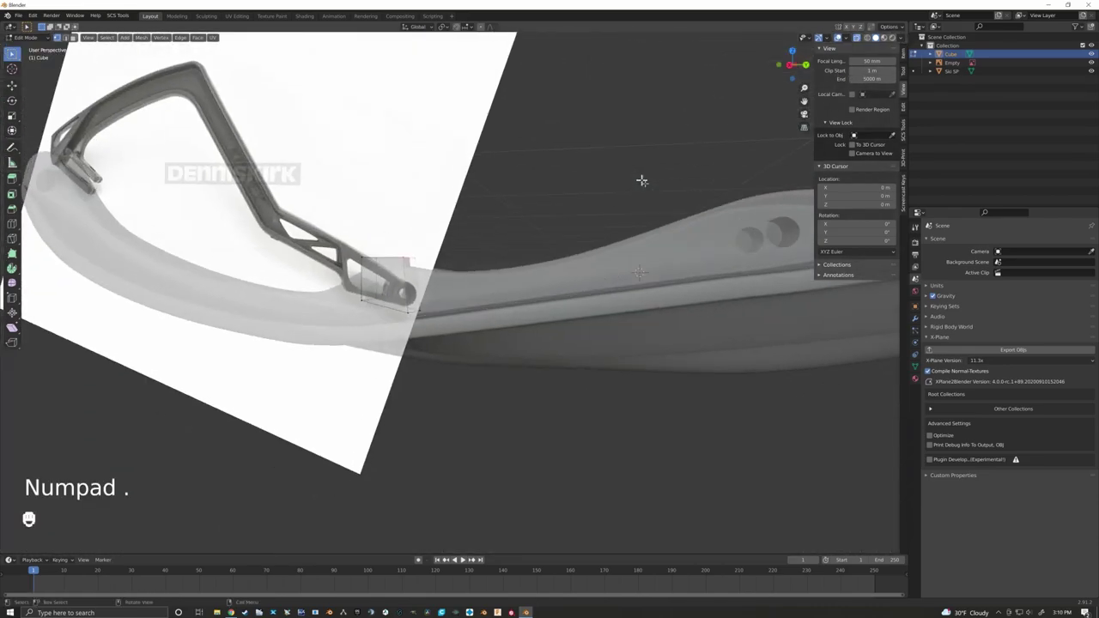
scroll(486, 306, down, 3)
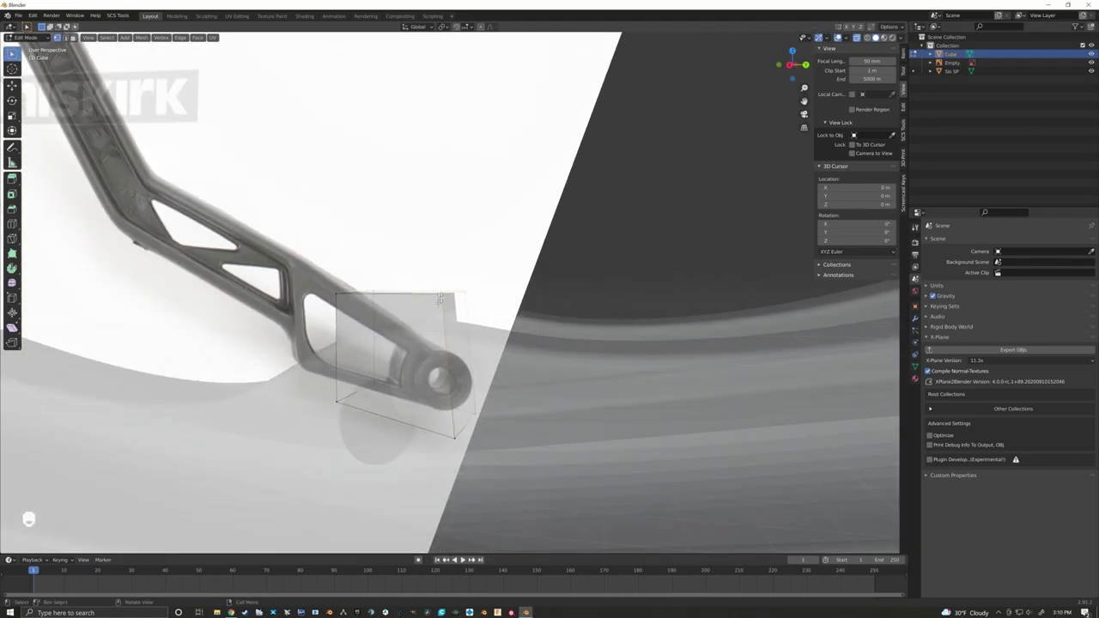
key(KP_3)
scroll(506, 292, up, 1)
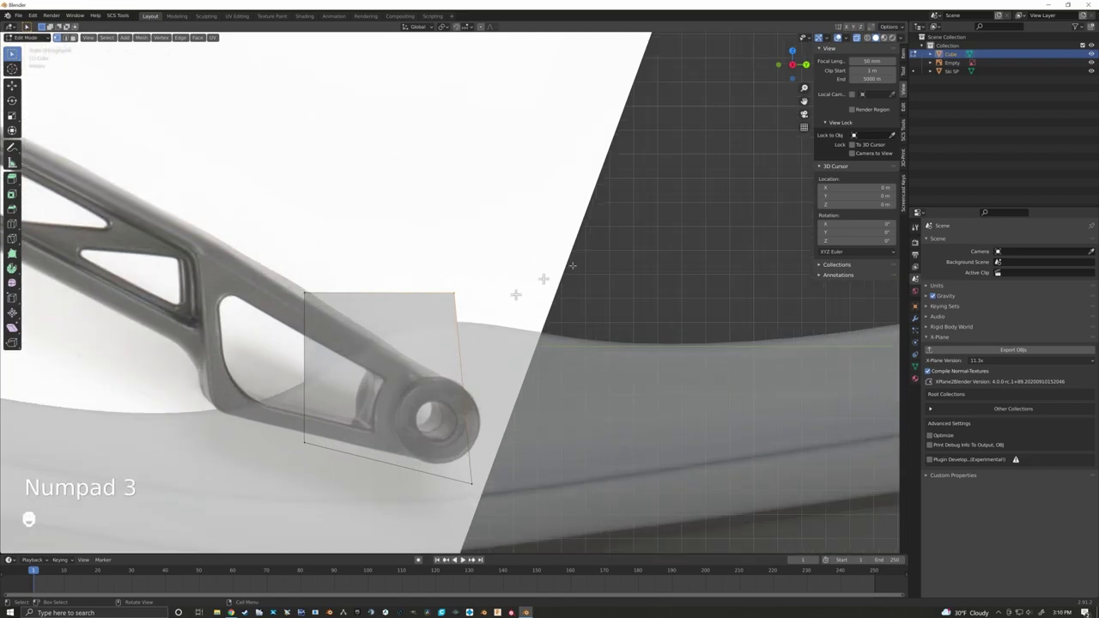
click(858, 38)
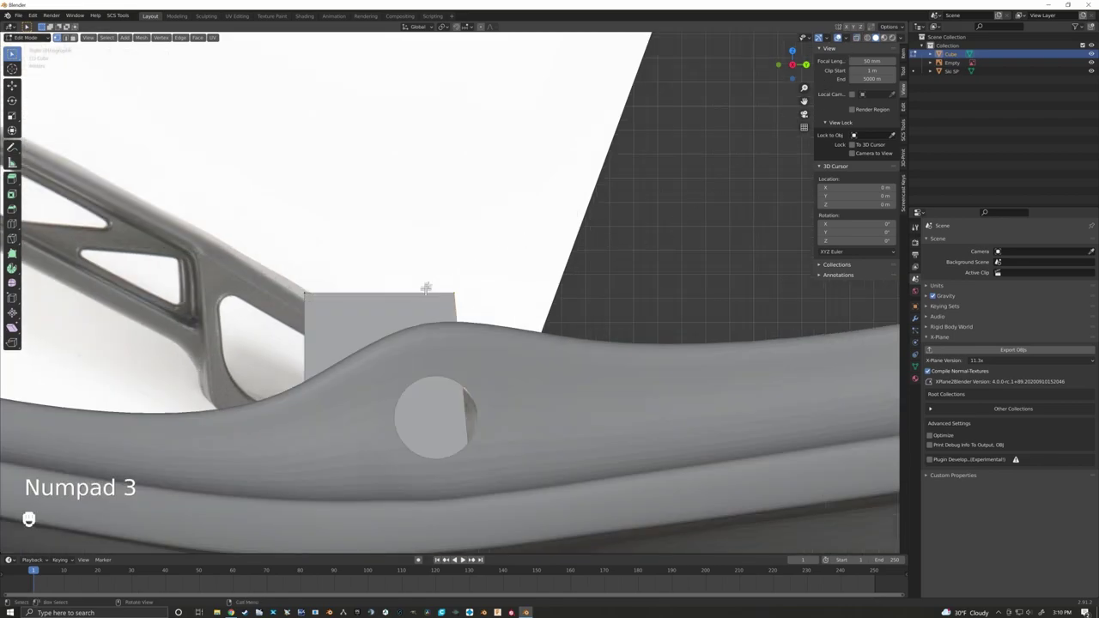
middle_drag(731, 181, 572, 263)
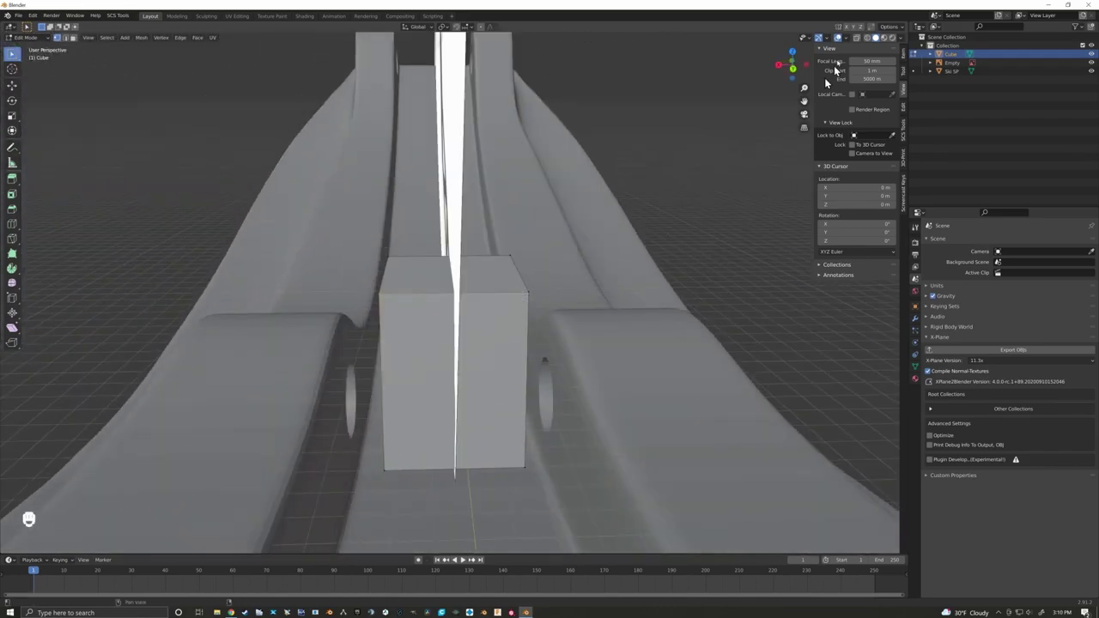
Step: In the X-ray side view, move the cube's upper vertices nearest the eyelet down to just above its outer edge
click(857, 39)
key(KP_3)
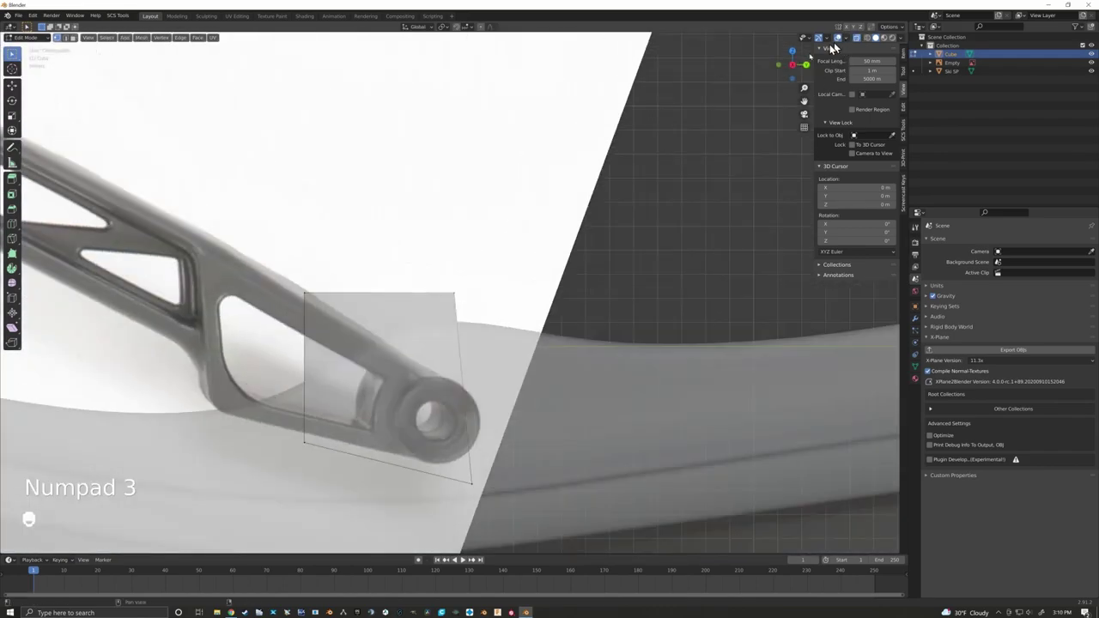
scroll(486, 313, down, 2)
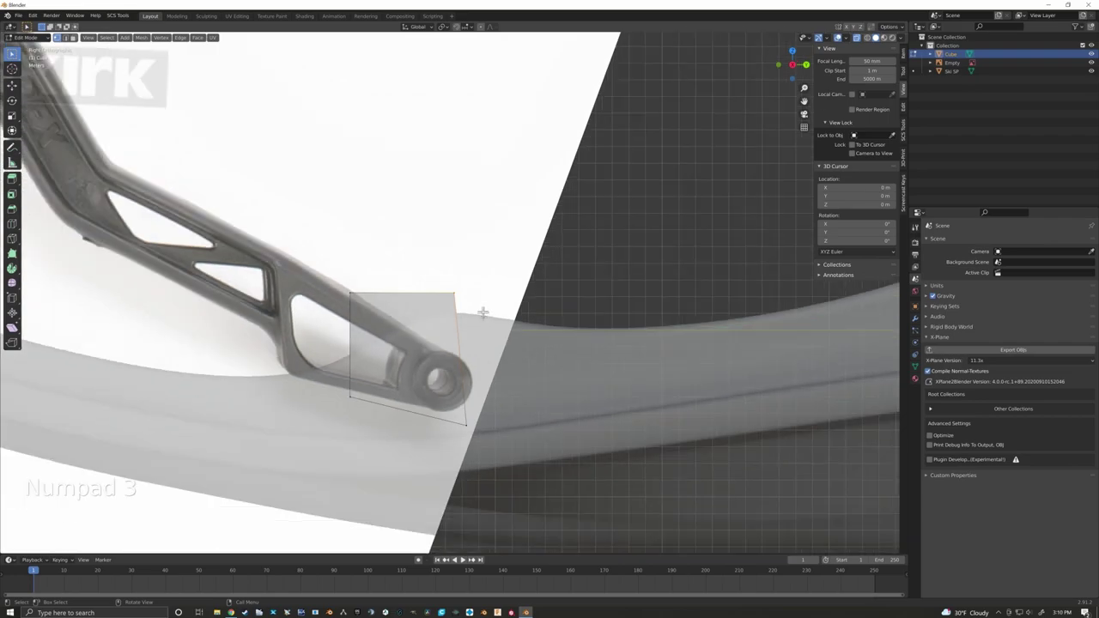
key(g)
key(g)
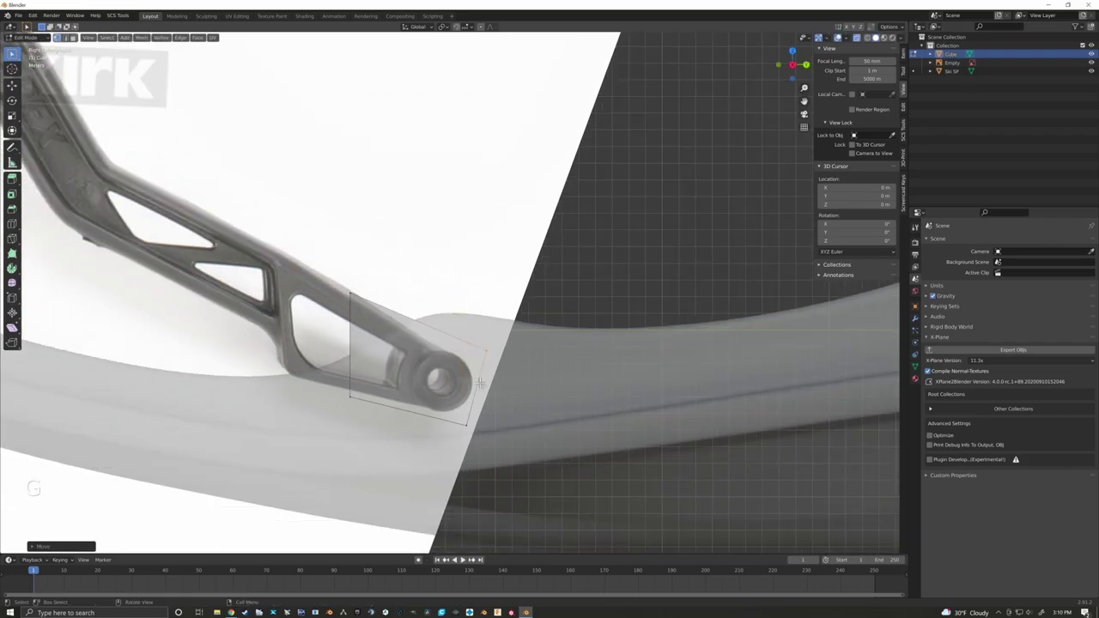
Step: Fit the cube's front vertices to the strut ahead of the large opening and raise the upper rear vertices to the ski's top edge
click(343, 392)
key(g)
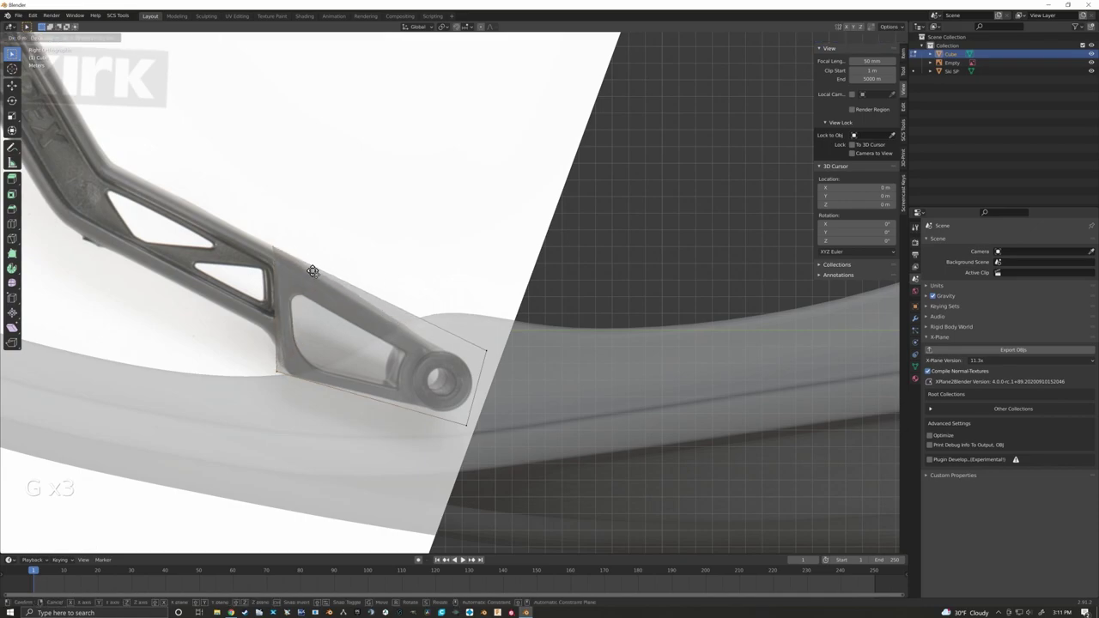
click(312, 271)
key(g)
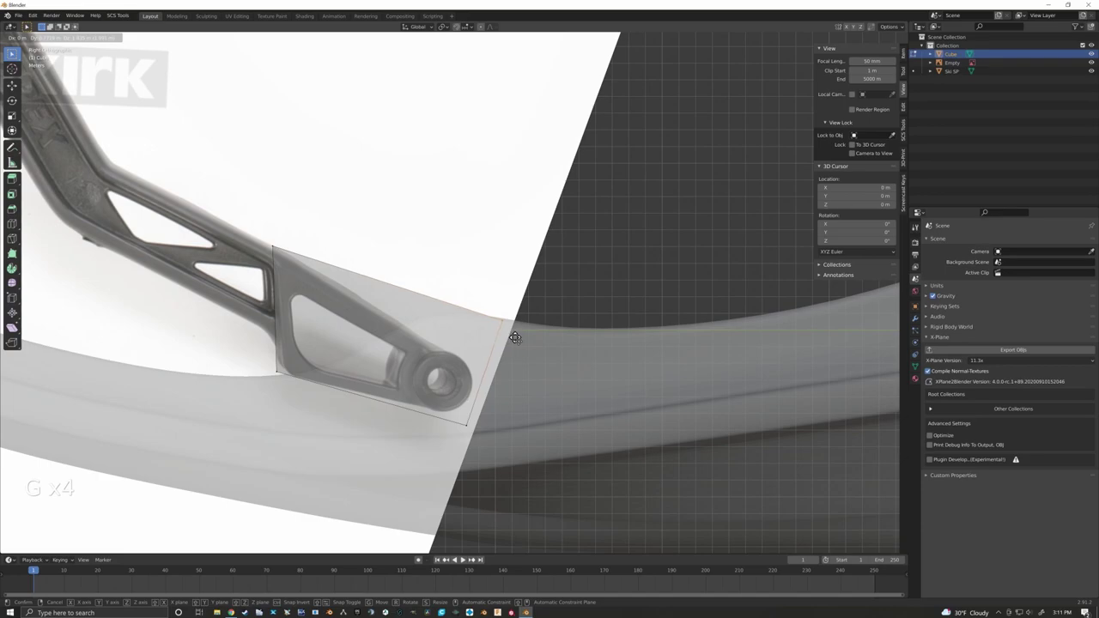
click(510, 337)
Step: Extrude a narrow section from the block's front face and align its vertices with the strut between the handle's openings
shift+middle_drag(384, 335, 507, 292)
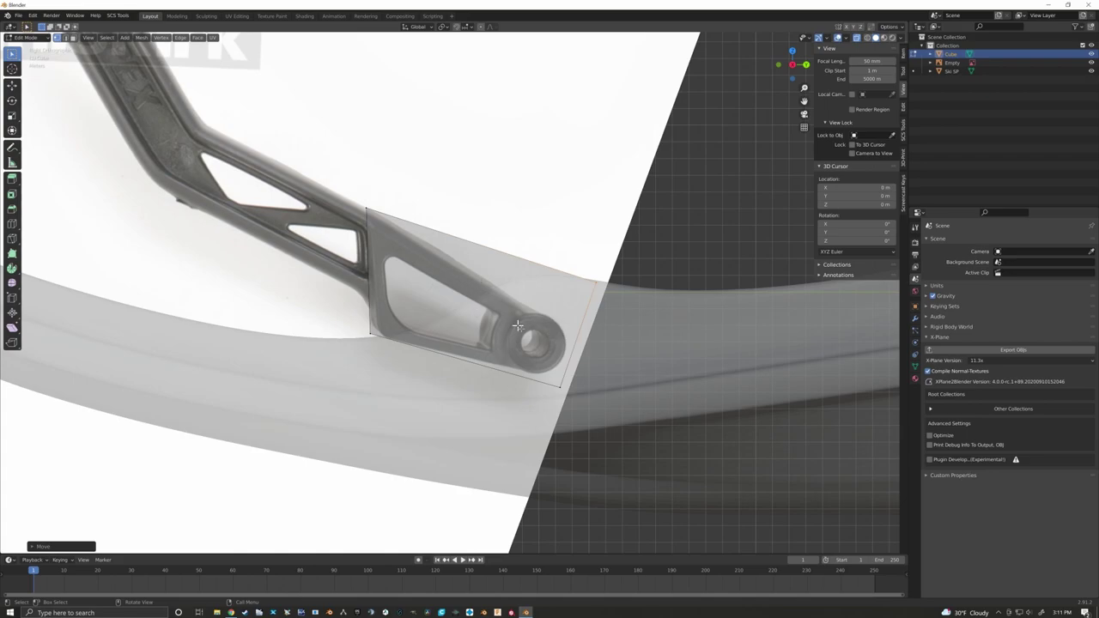
scroll(545, 331, down, 5)
scroll(525, 320, up, 2)
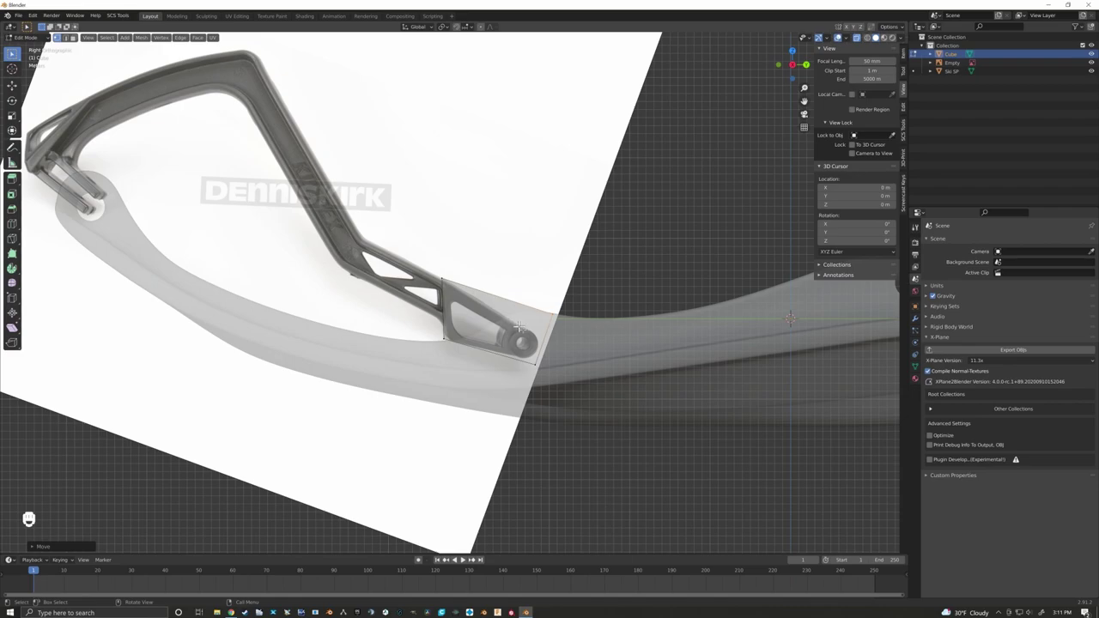
scroll(433, 298, up, 2)
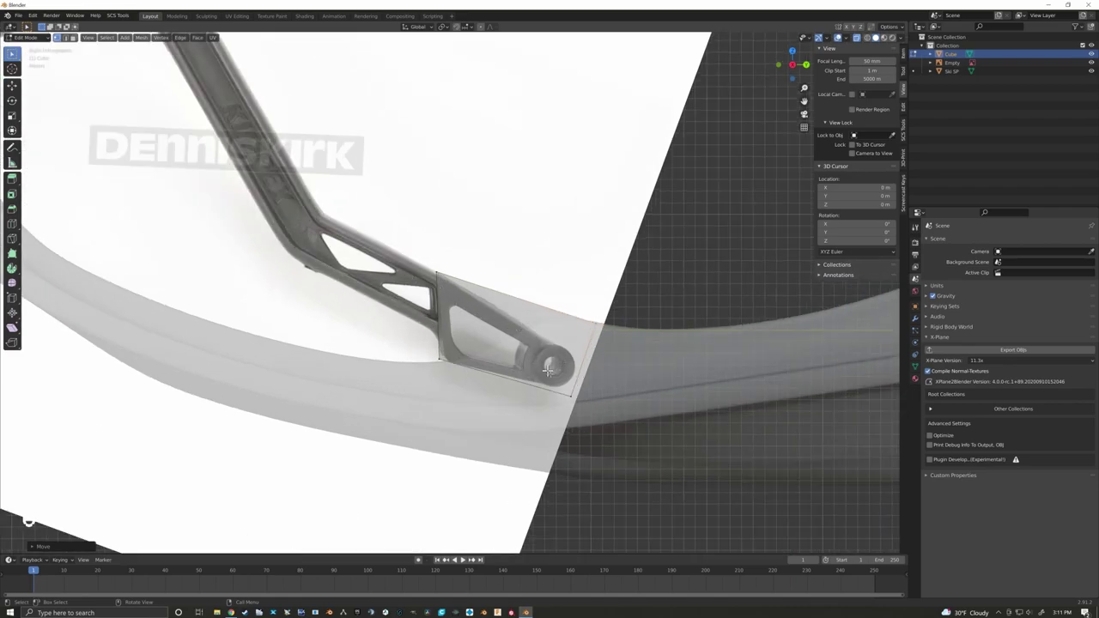
scroll(570, 359, down, 3)
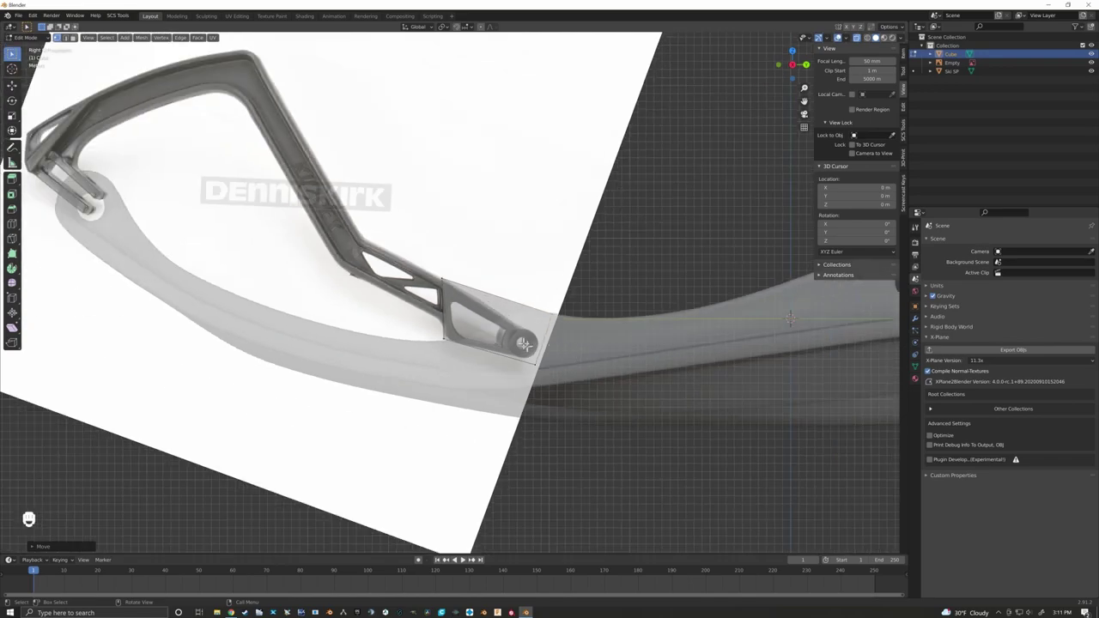
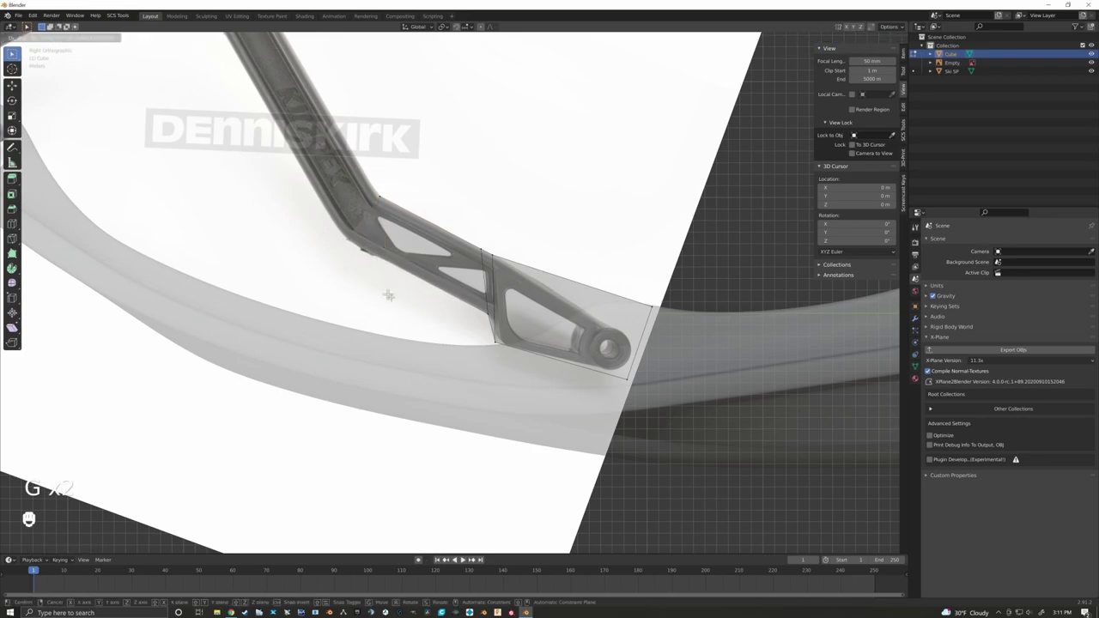
click(389, 294)
Step: Extend the mesh forward over the two triangular openings and fit its end vertices to the handle's lower bend
scroll(407, 314, down, 2)
shift+middle_drag(407, 315, 466, 338)
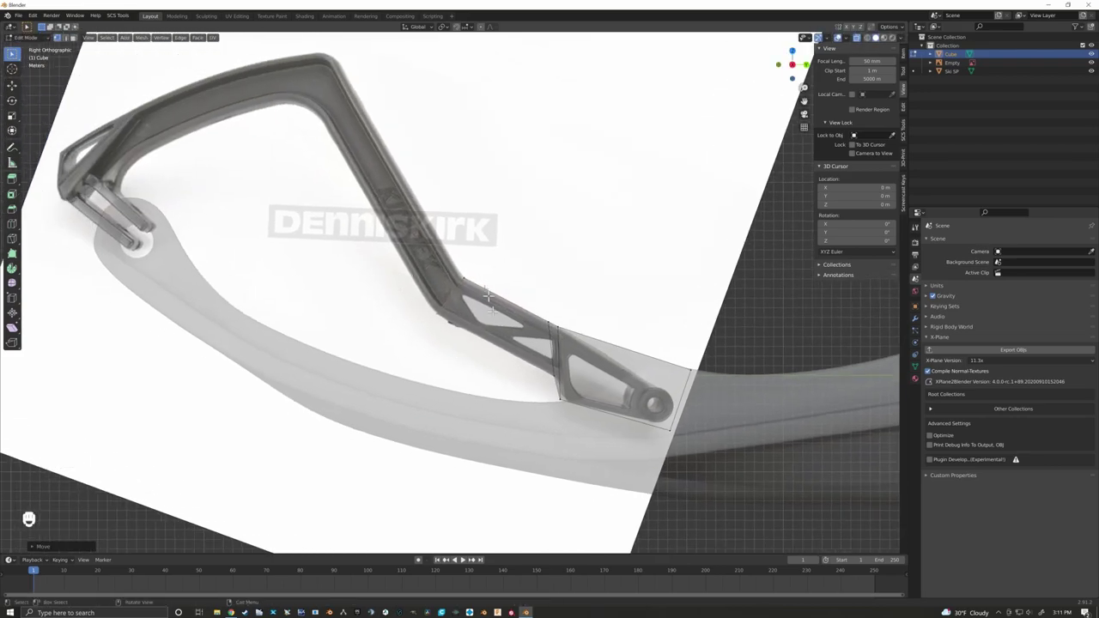
click(393, 154)
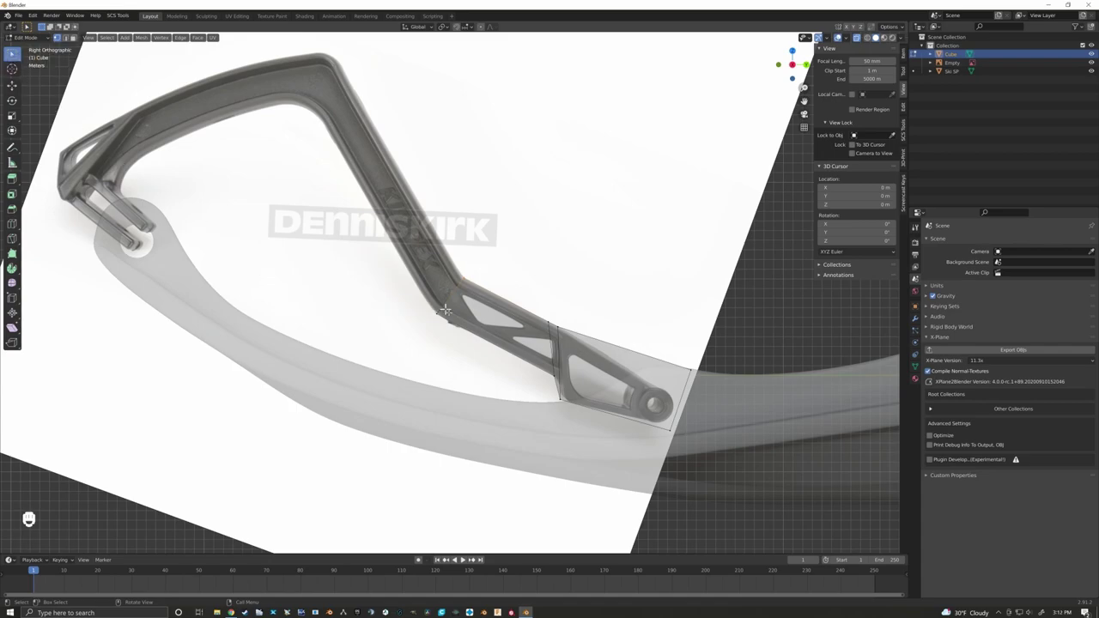
scroll(447, 310, up, 1)
drag(395, 225, 506, 329)
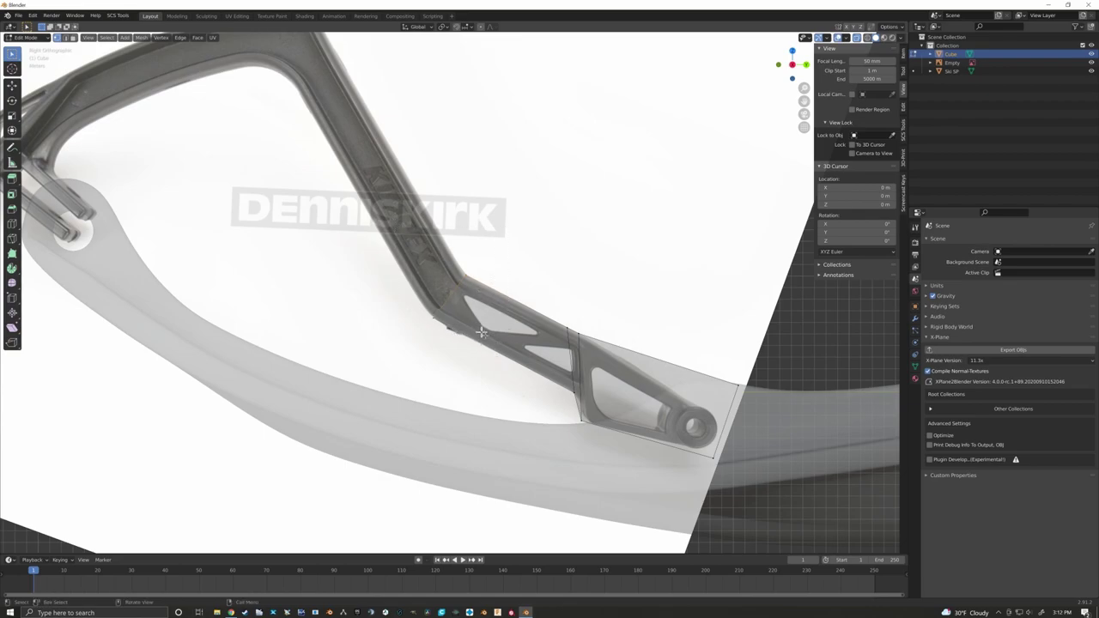
scroll(482, 337, down, 2)
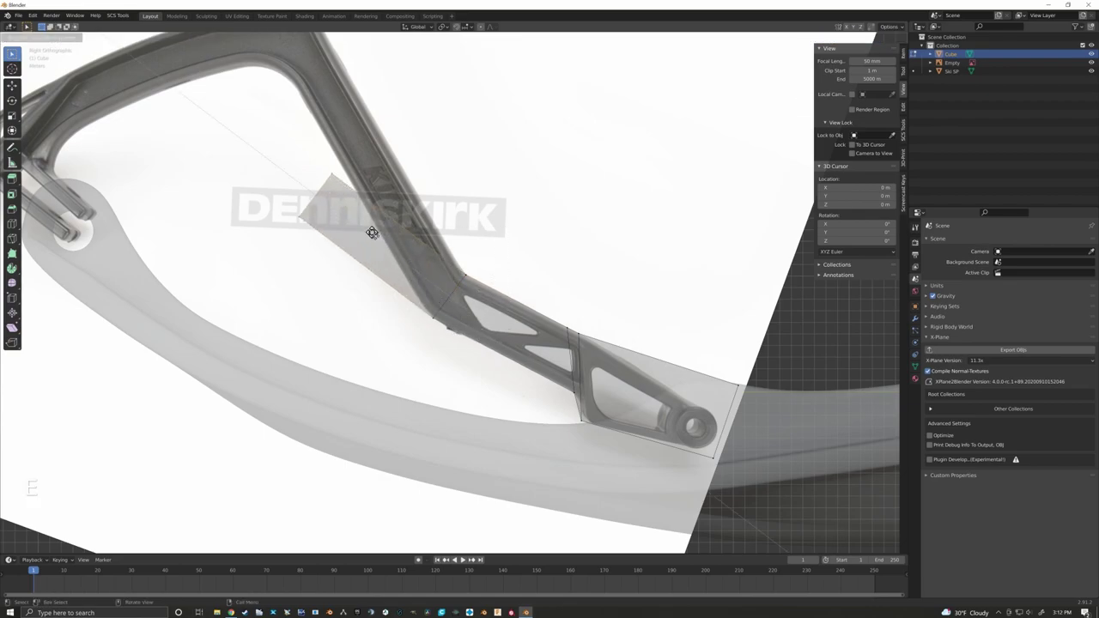
Step: Extrude the end face from the lower bend along the straight arm and fit its vertices to the upper bend
key(e)
shift+middle_drag(408, 207, 511, 396)
key(g)
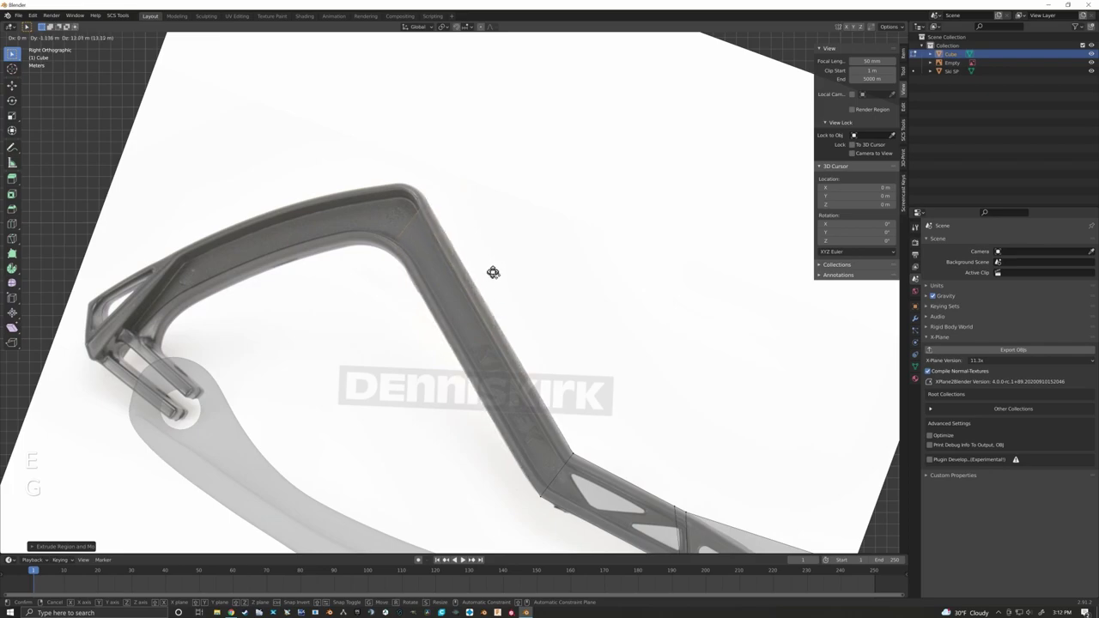
right_click(437, 252)
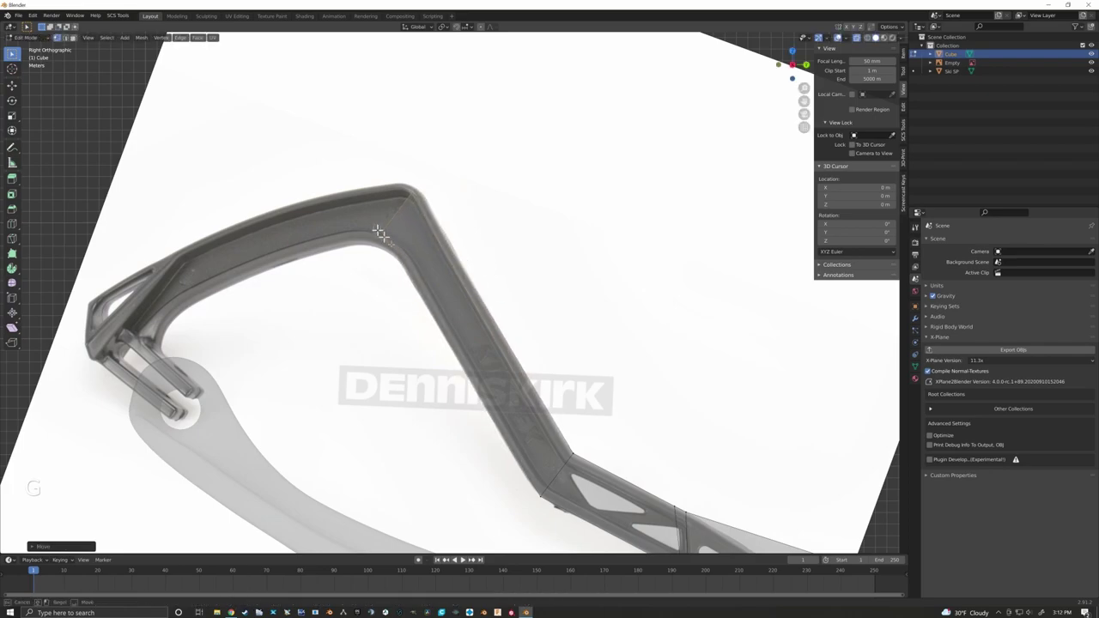
key(g)
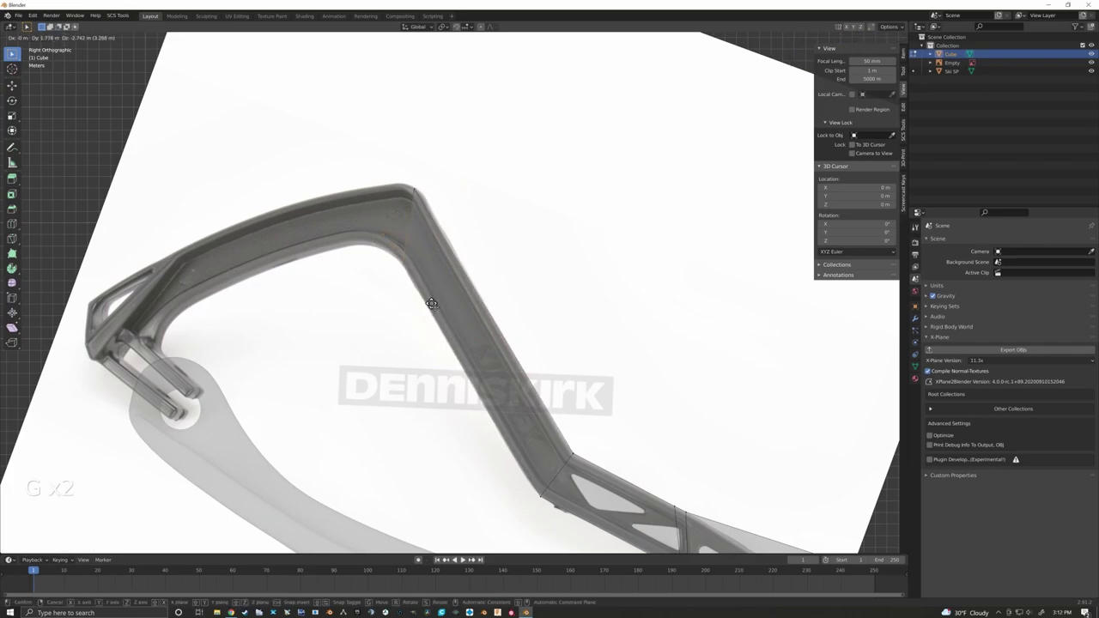
click(431, 303)
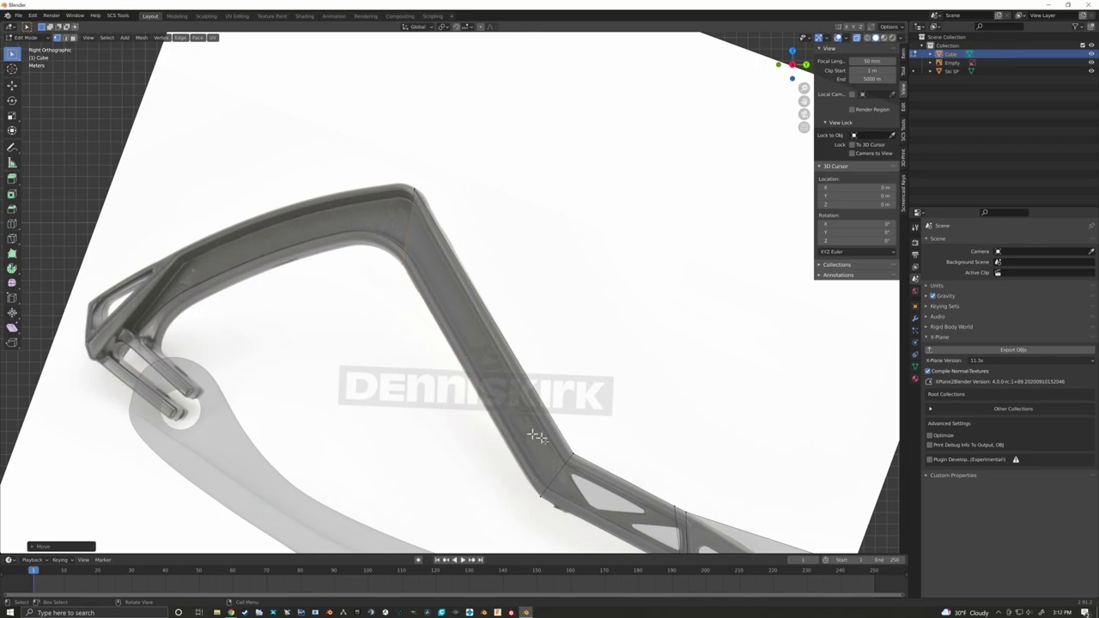
Step: Extrude the upper bend's end face to about the middle of the handle's upper arm and adjust its vertices to the arm
scroll(540, 399, down, 3)
middle_drag(541, 399, 498, 257)
scroll(497, 257, up, 4)
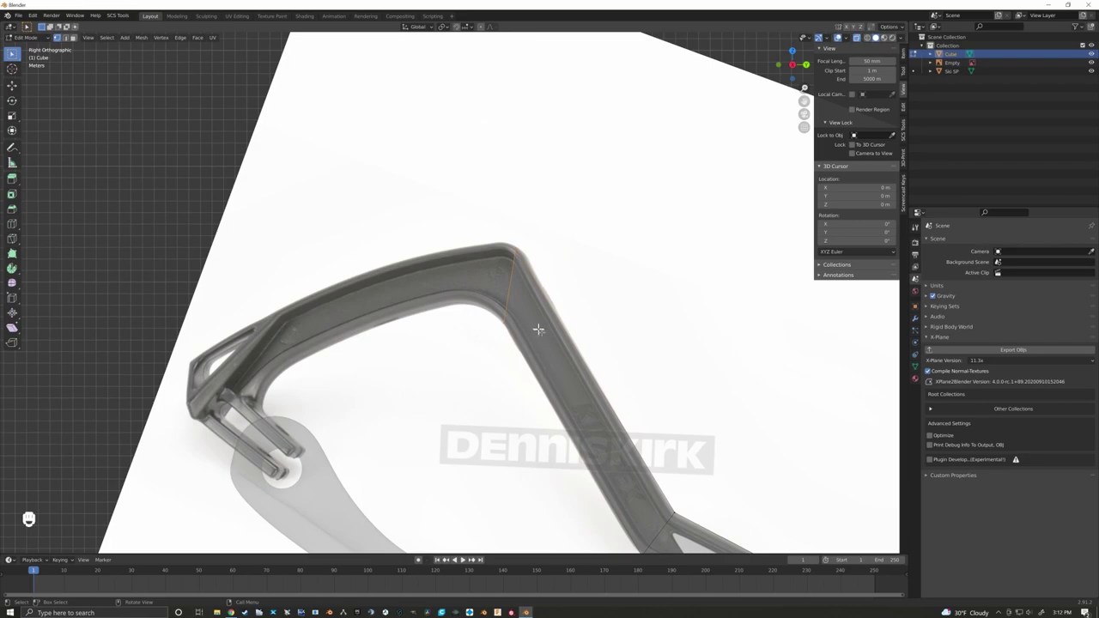
key(e)
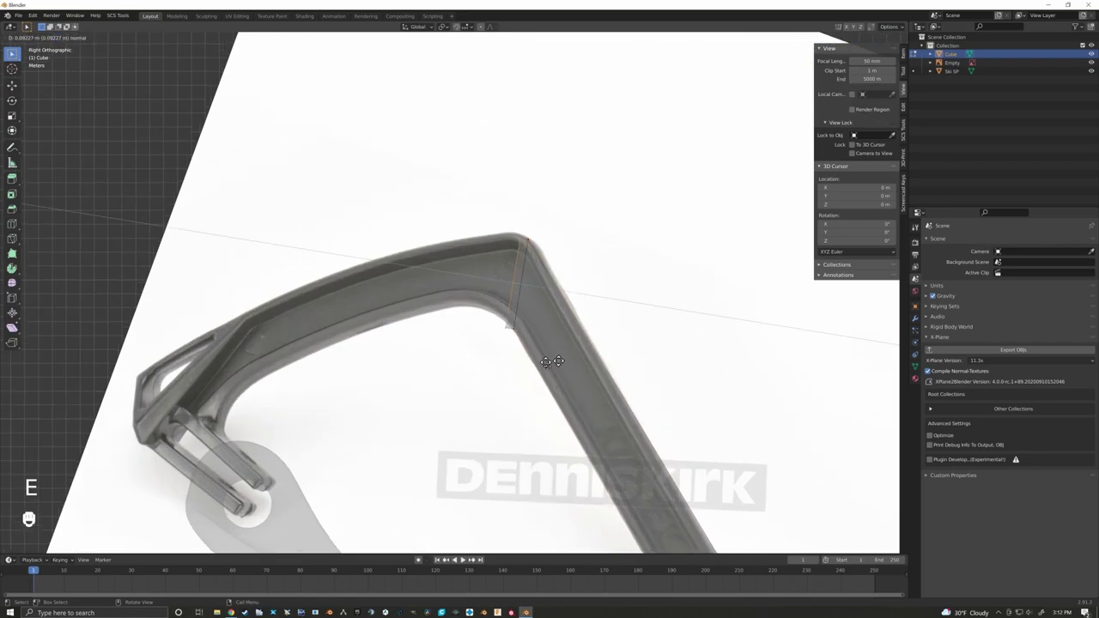
key(g)
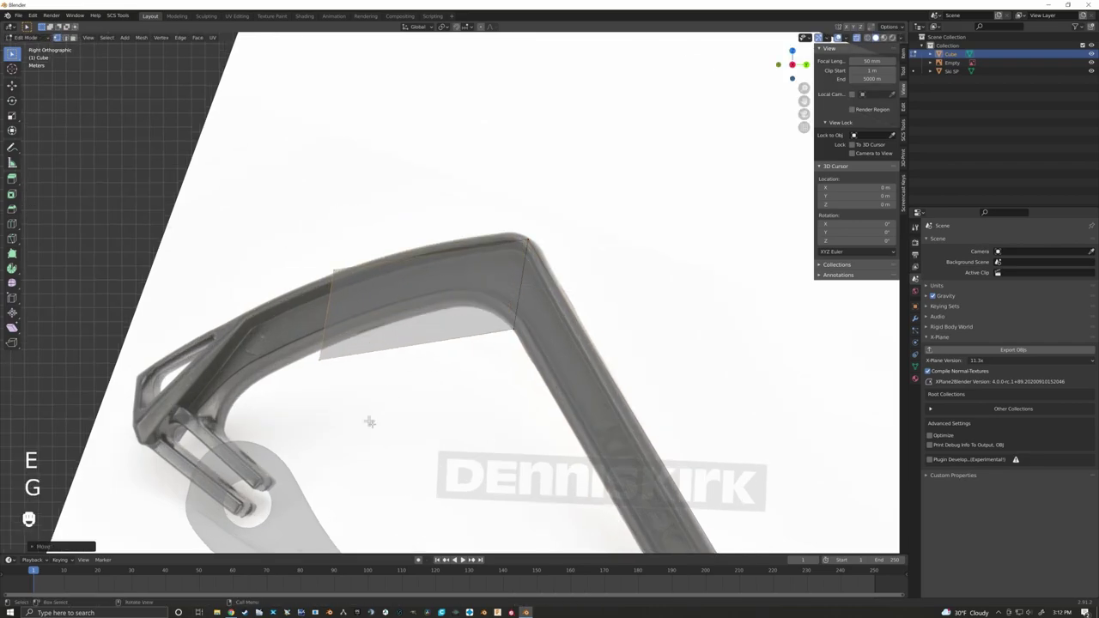
key(g)
Step: Move the inner corner vertices at the upper bend up to follow the handle's inner contour
shift+middle_drag(380, 380, 427, 286)
shift+middle_drag(551, 243, 493, 301)
key(g)
click(490, 233)
scroll(481, 275, down, 3)
shift+middle_drag(490, 232, 472, 301)
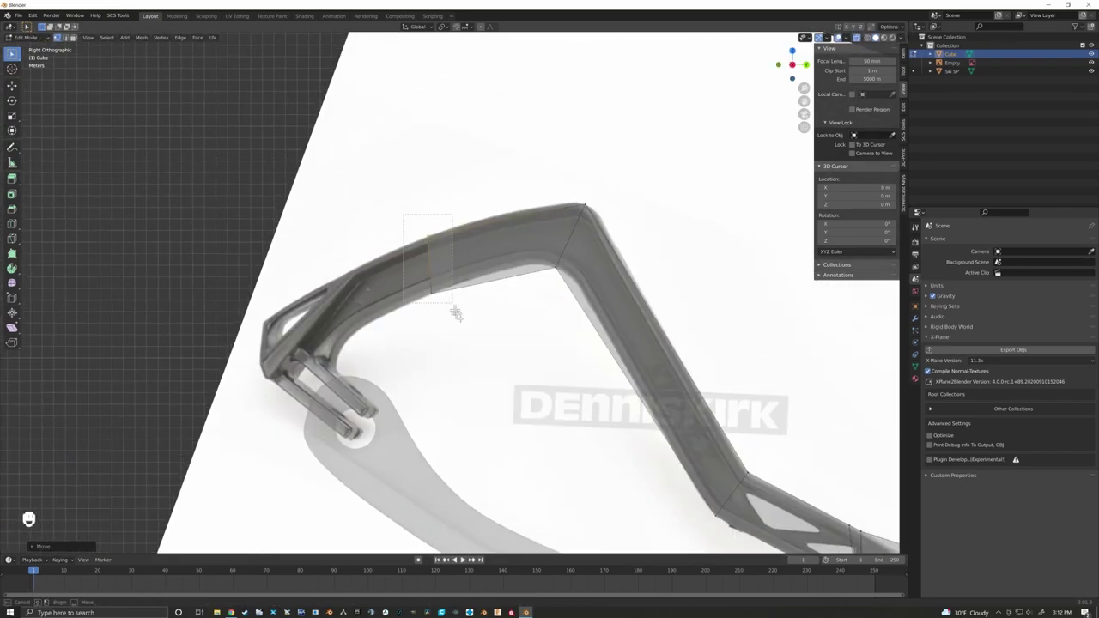
Step: Extrude the upper arm onward to the handle's front tip, fitting the vertices, and extrude down toward the ski's front mounting hole
key(e)
key(g)
key(g)
key(e)
key(g)
key(g)
key(e)
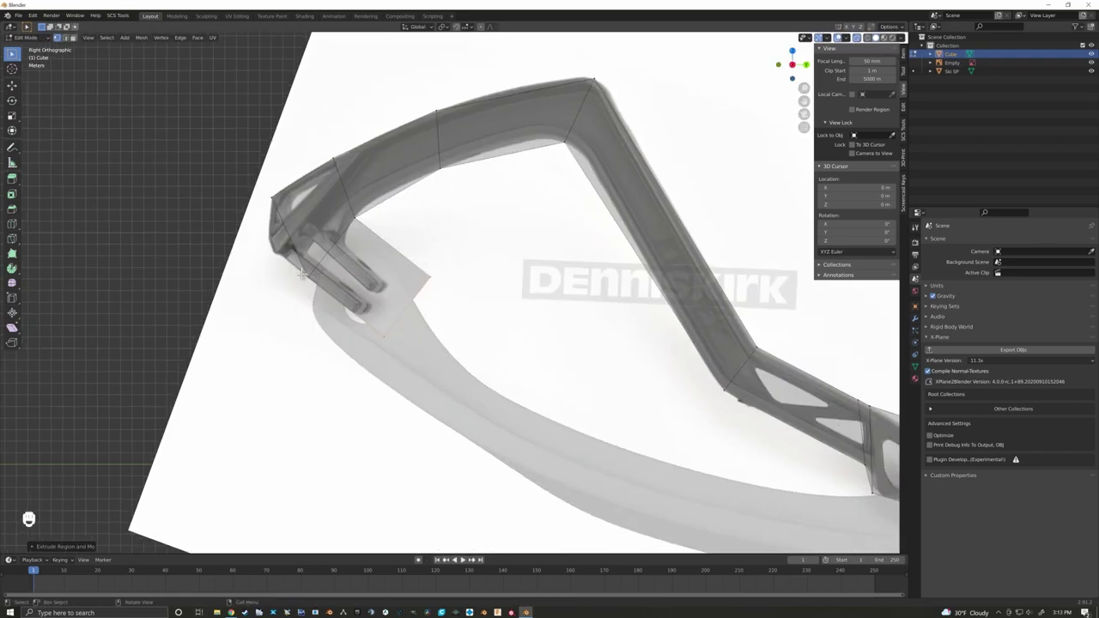
Step: Fit the front leg's end vertices to the handle's prongs and extrude a short end section past the front mounting hole
key(g)
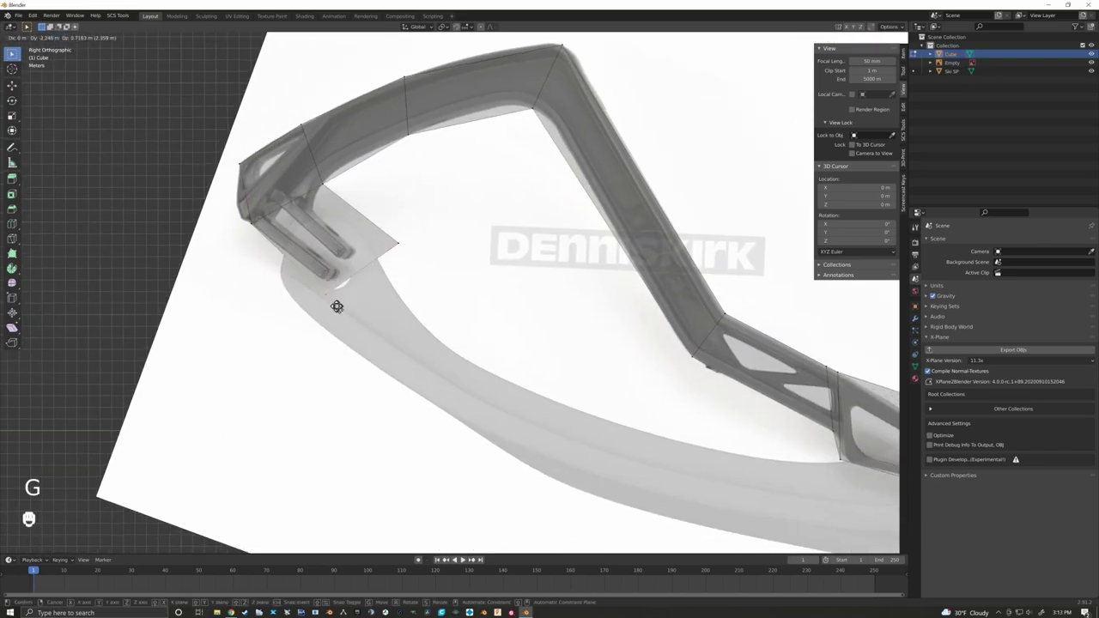
key(g)
key(e)
Step: Adjust the lower strut vertices, extrude the block's rear end below and behind the eyelet, and shape the new vertices within the ski's outline
key(g)
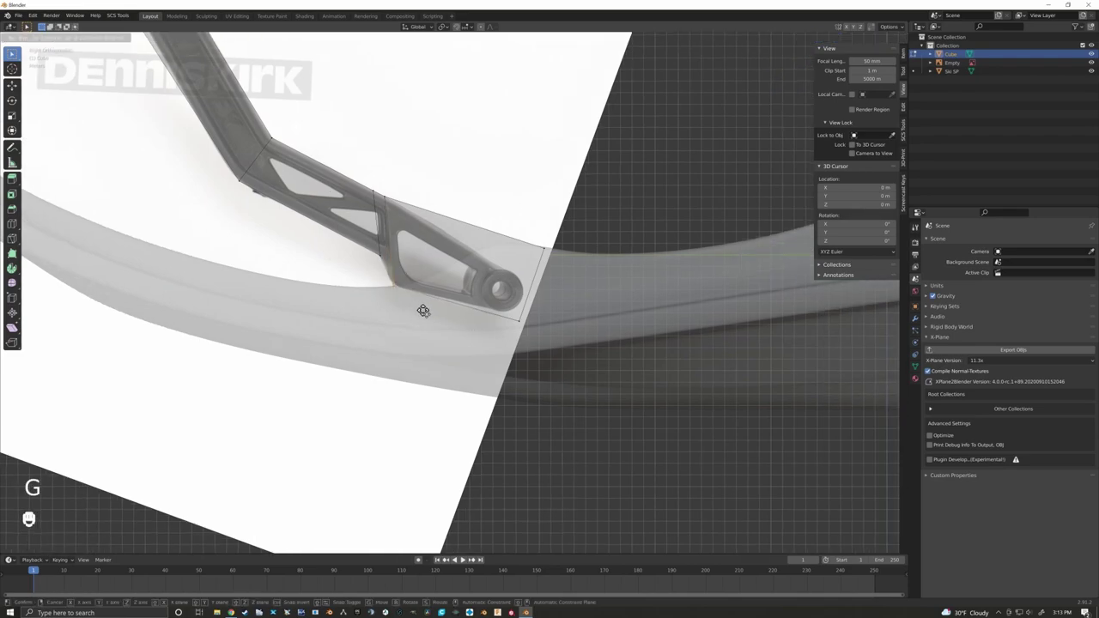
key(g)
key(g)
key(e)
key(g)
click(397, 292)
key(g)
click(494, 346)
key(e)
key(g)
key(g)
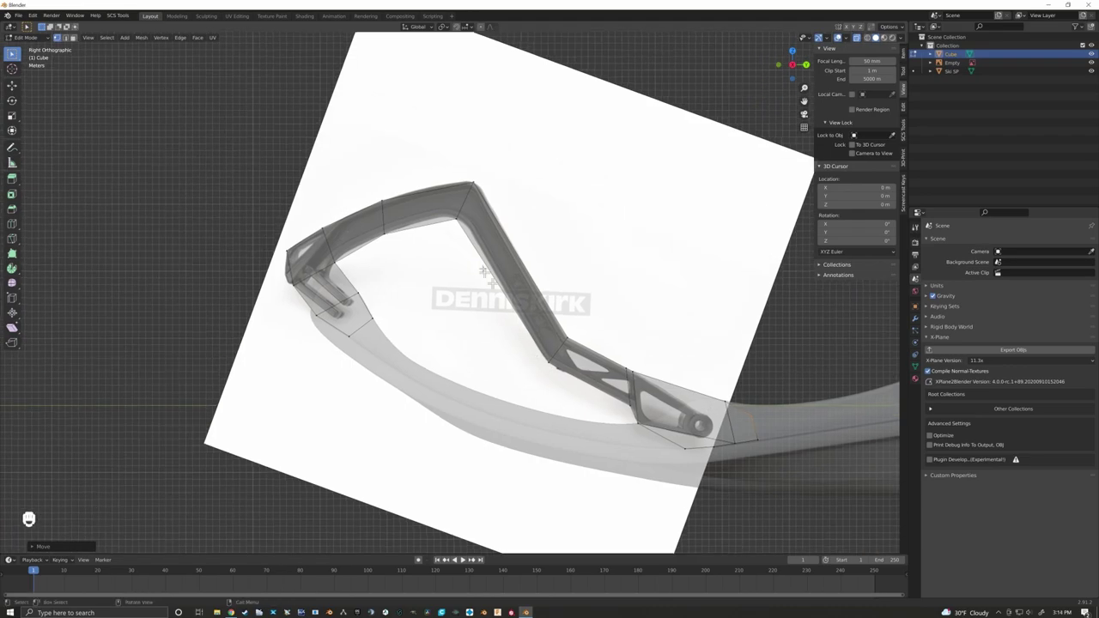
Step: Check the handle in perspective and scale its entire mesh along X to about 1.34 to fill the gap between the ski's rails
key(Tab)
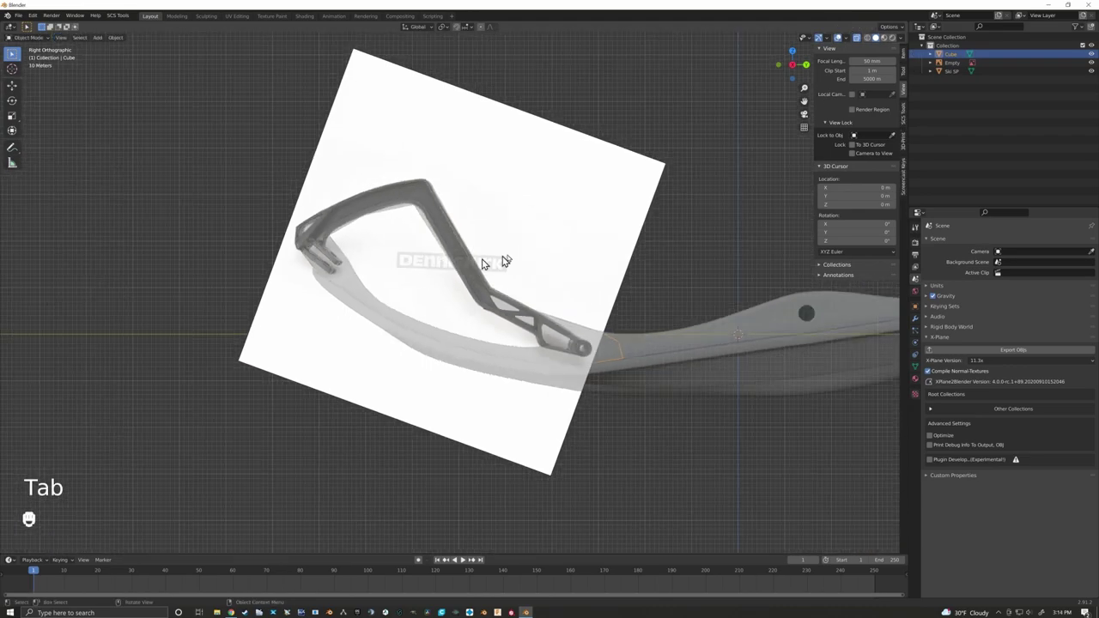
middle_drag(522, 213, 607, 216)
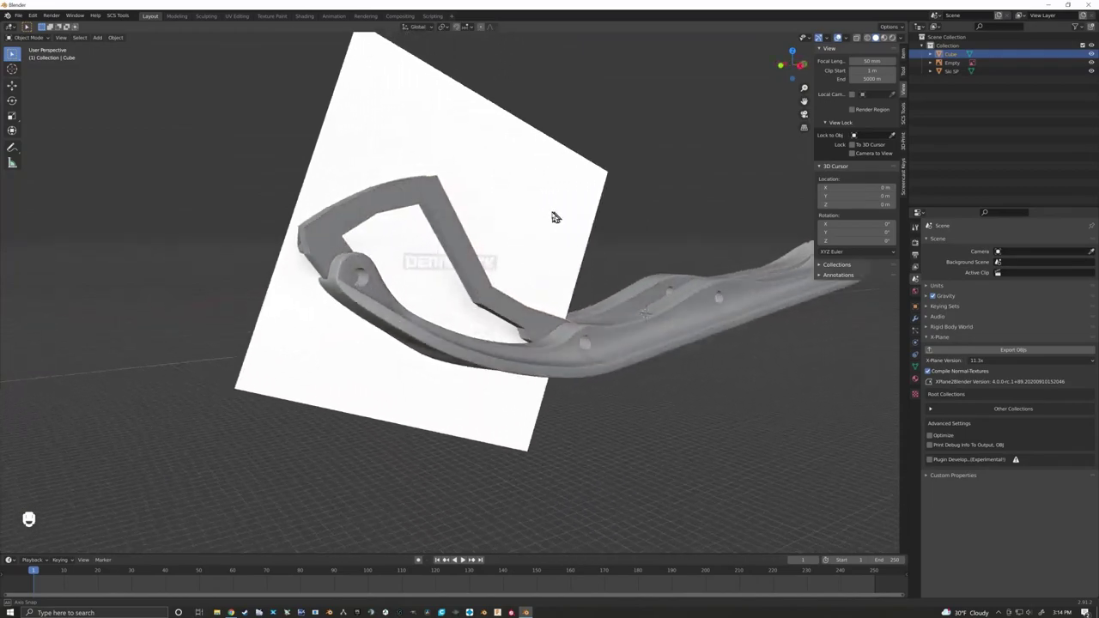
middle_drag(555, 216, 486, 334)
key(Tab)
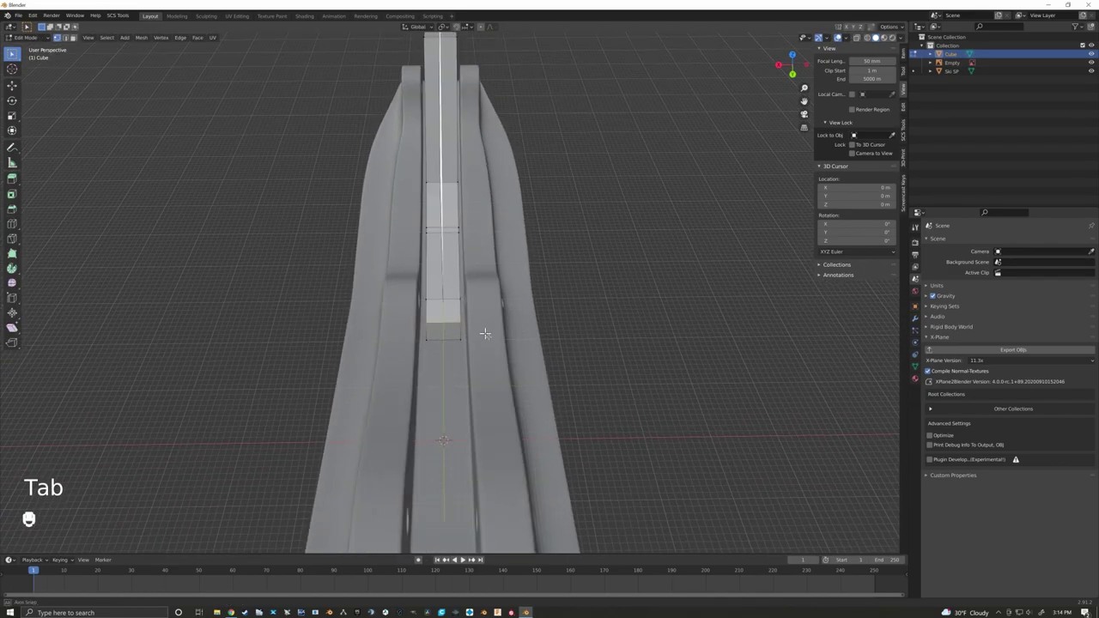
key(a)
scroll(490, 339, up, 3)
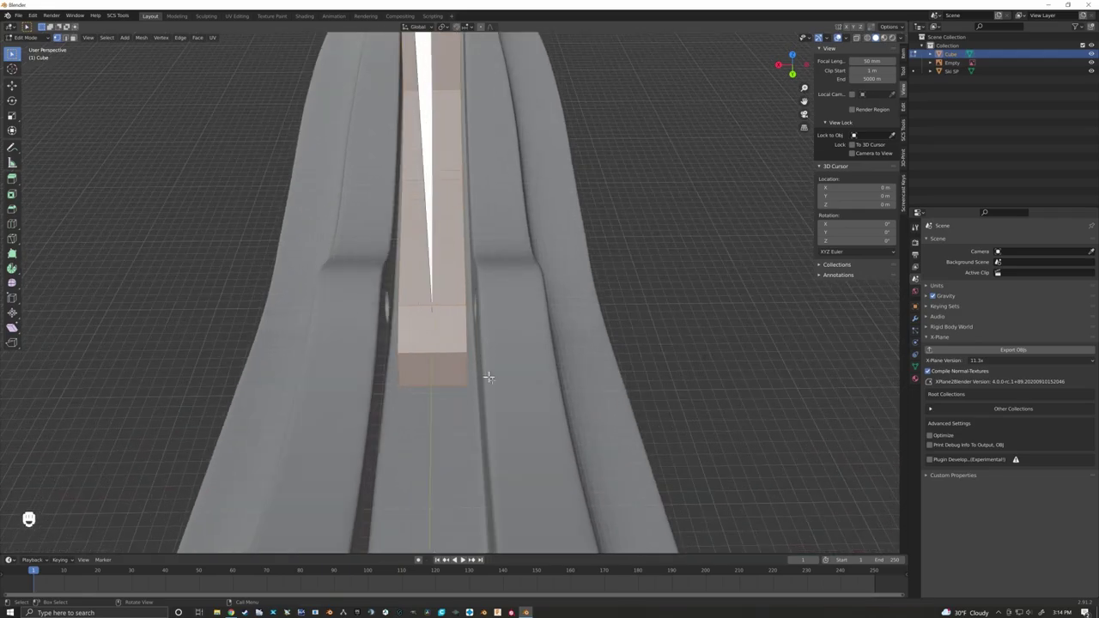
key(s)
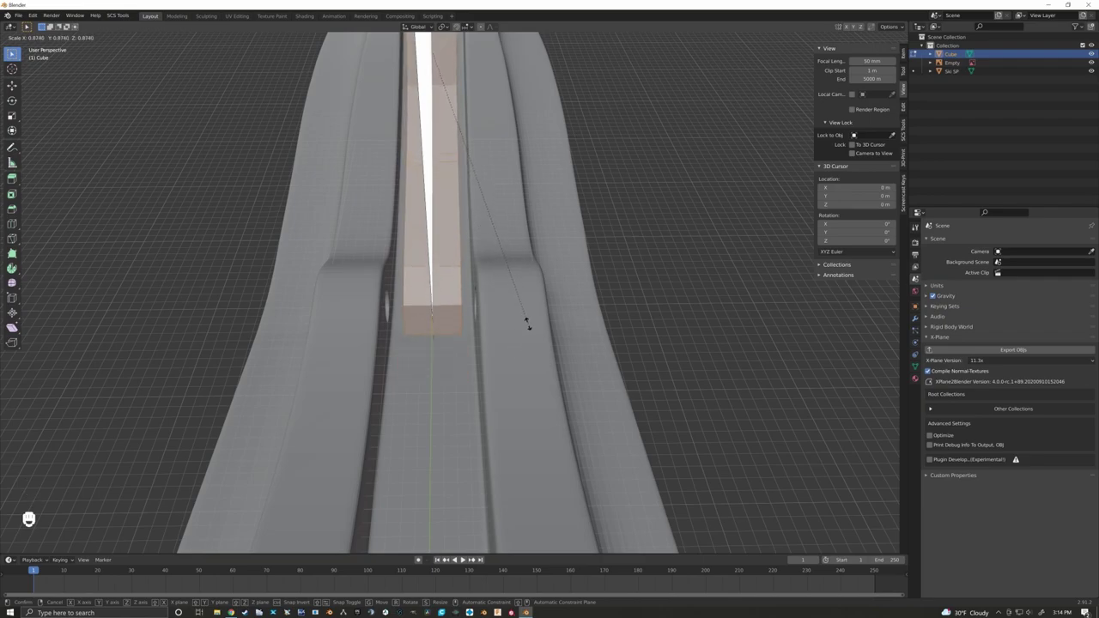
key(x)
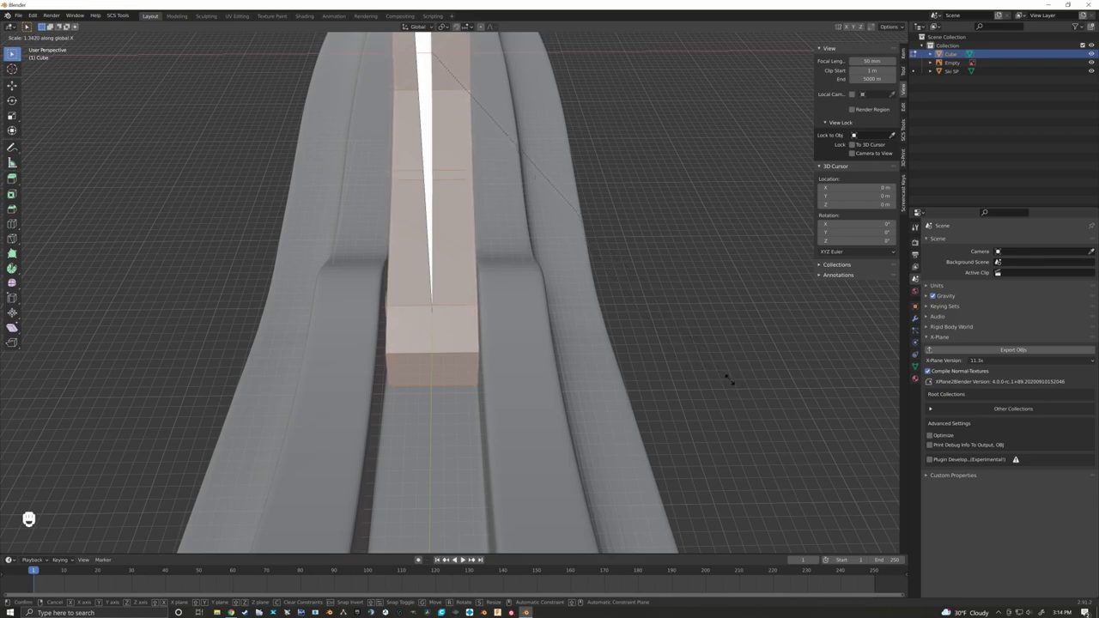
Step: Add a Subdivision Surface modifier to the handle and set its viewport level to 2
key(KP_3)
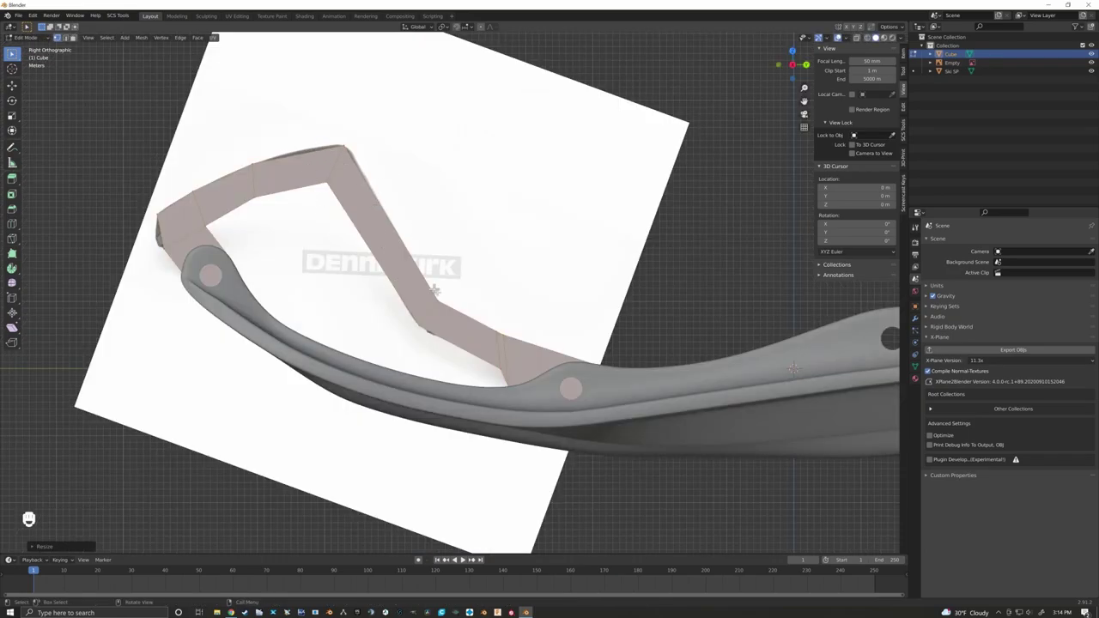
click(914, 319)
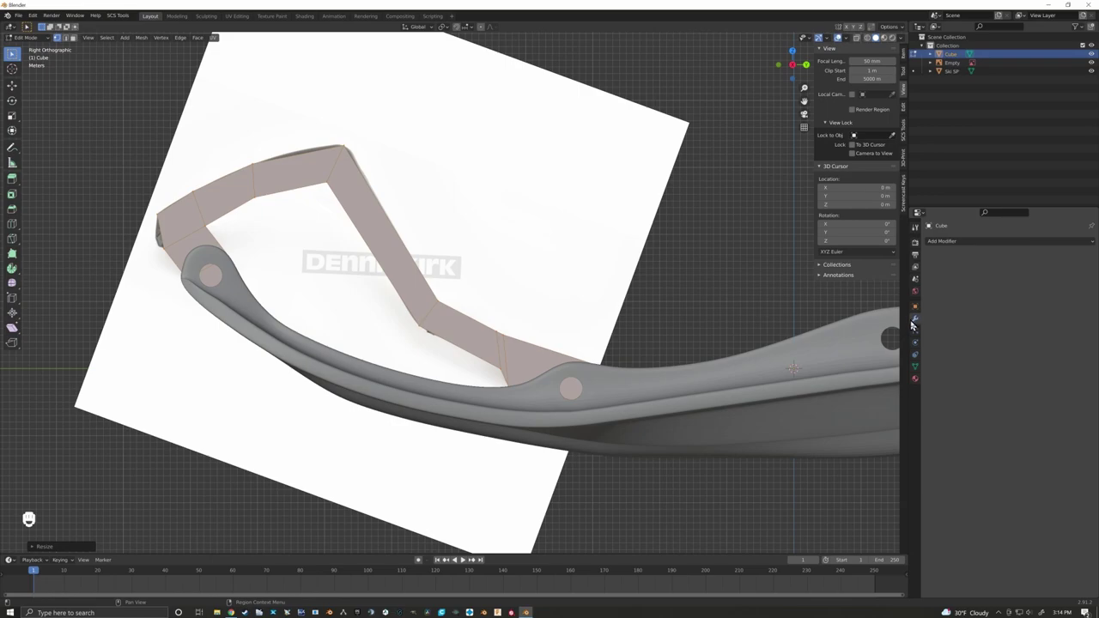
click(964, 242)
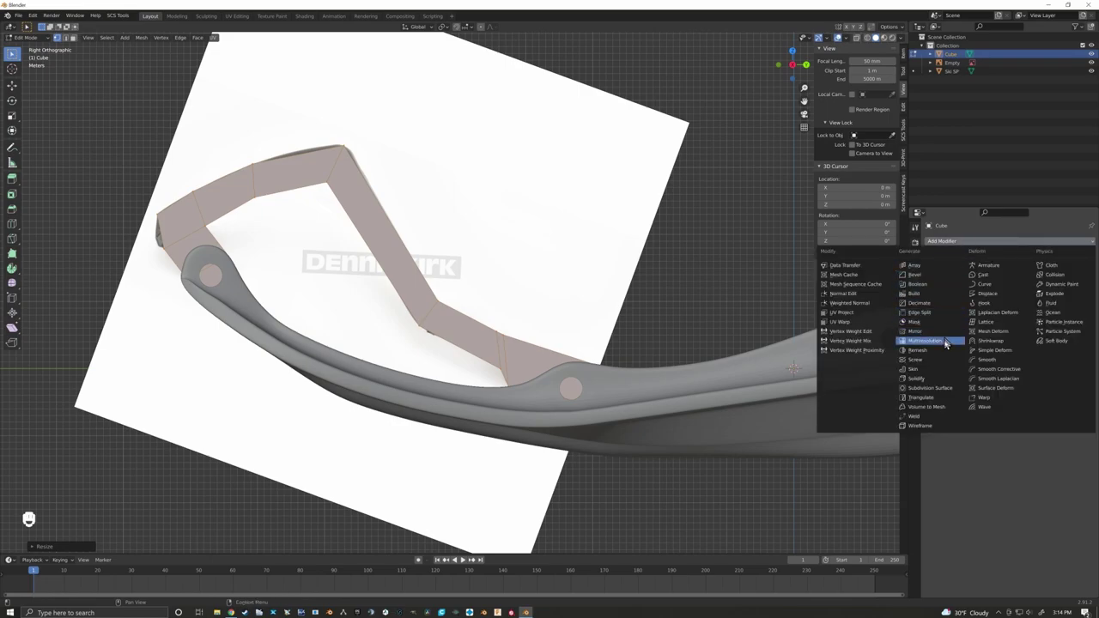
click(940, 391)
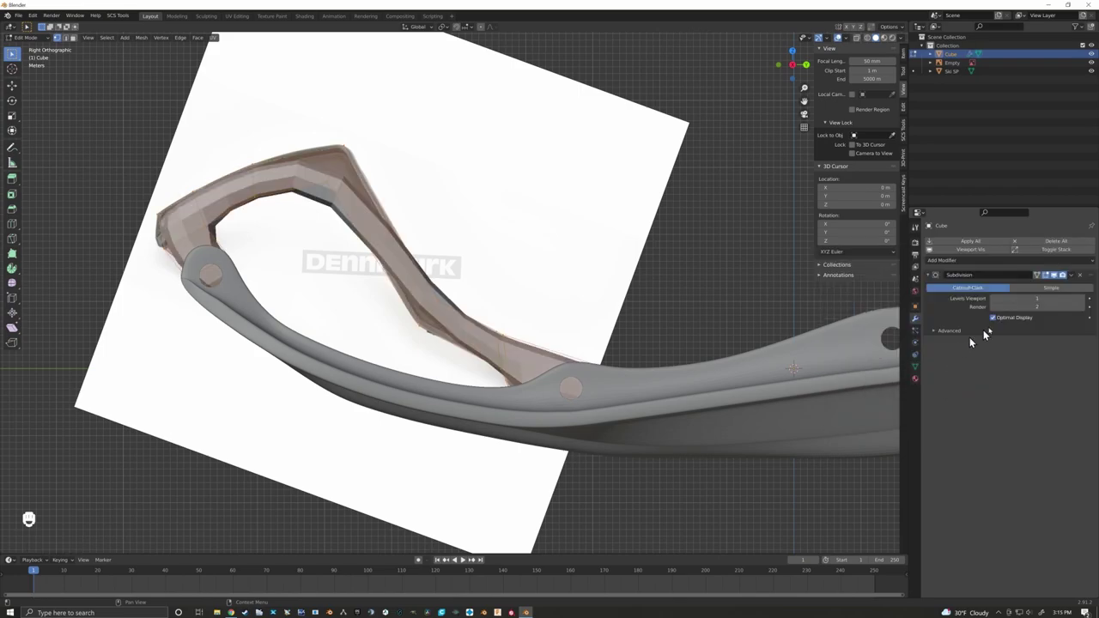
click(1082, 301)
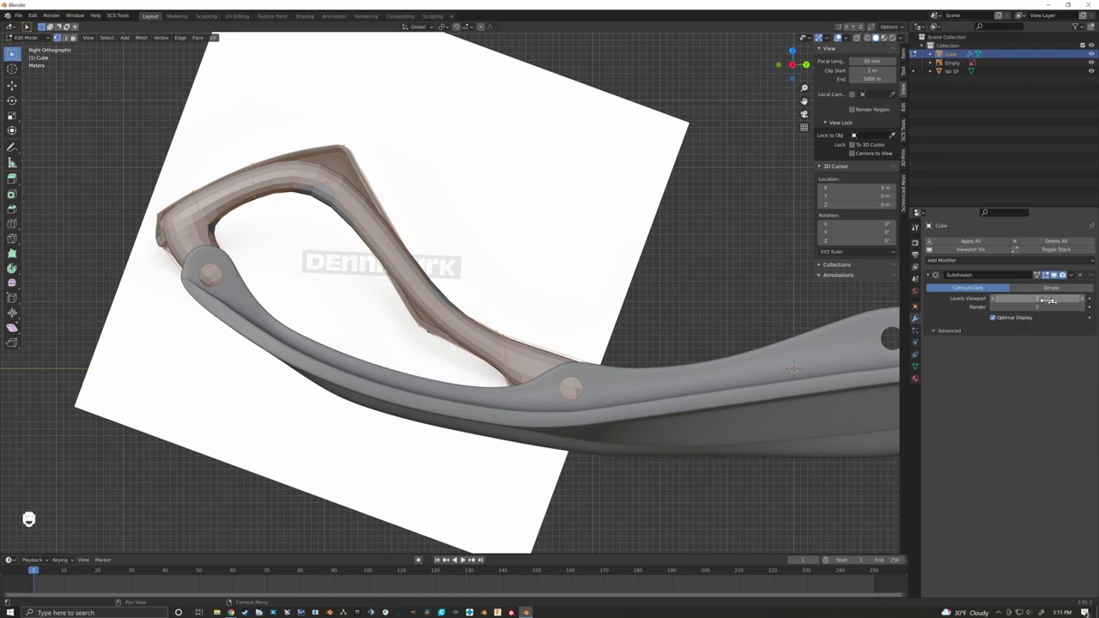
shift+middle_drag(334, 216, 432, 268)
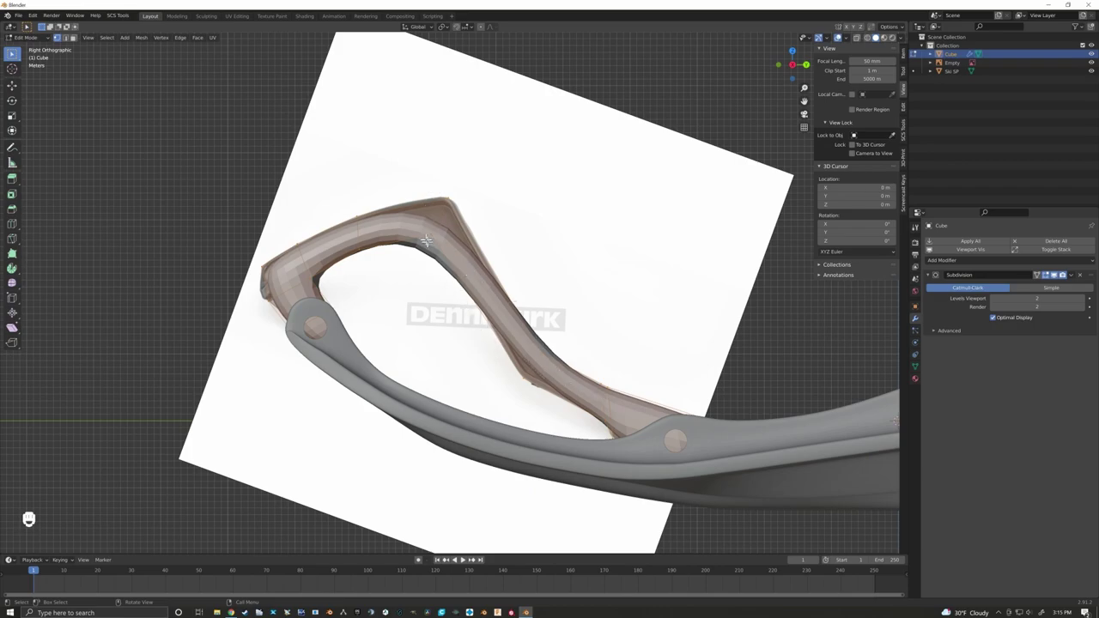
Step: Using X-ray in side view, bevel the edge loop at the handle's upper corner and shift it to match the reference bend
click(856, 39)
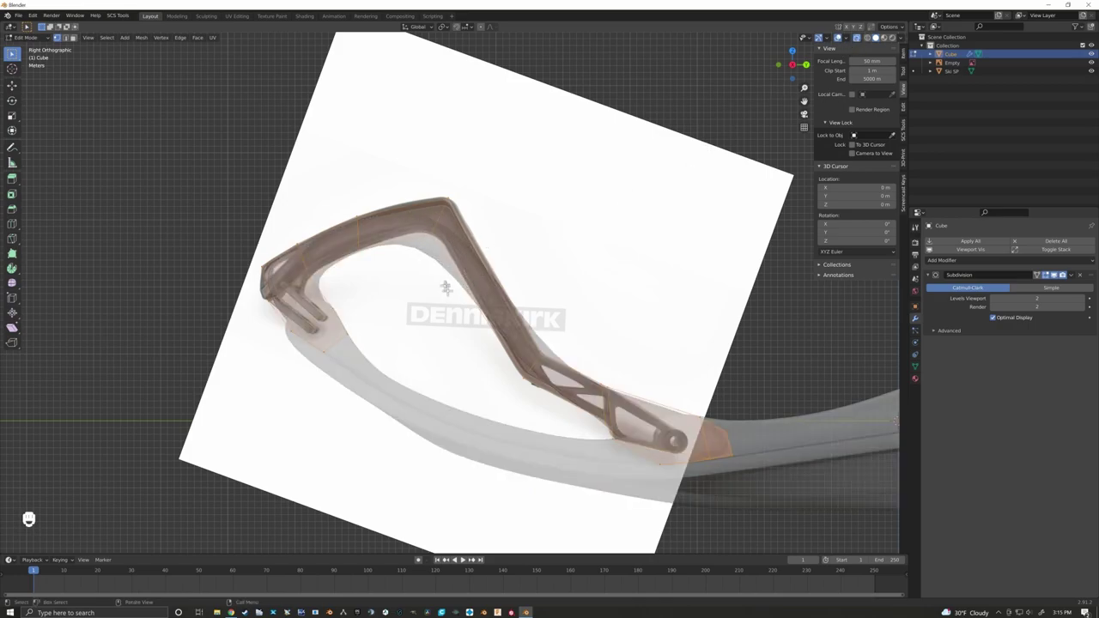
scroll(454, 255, up, 3)
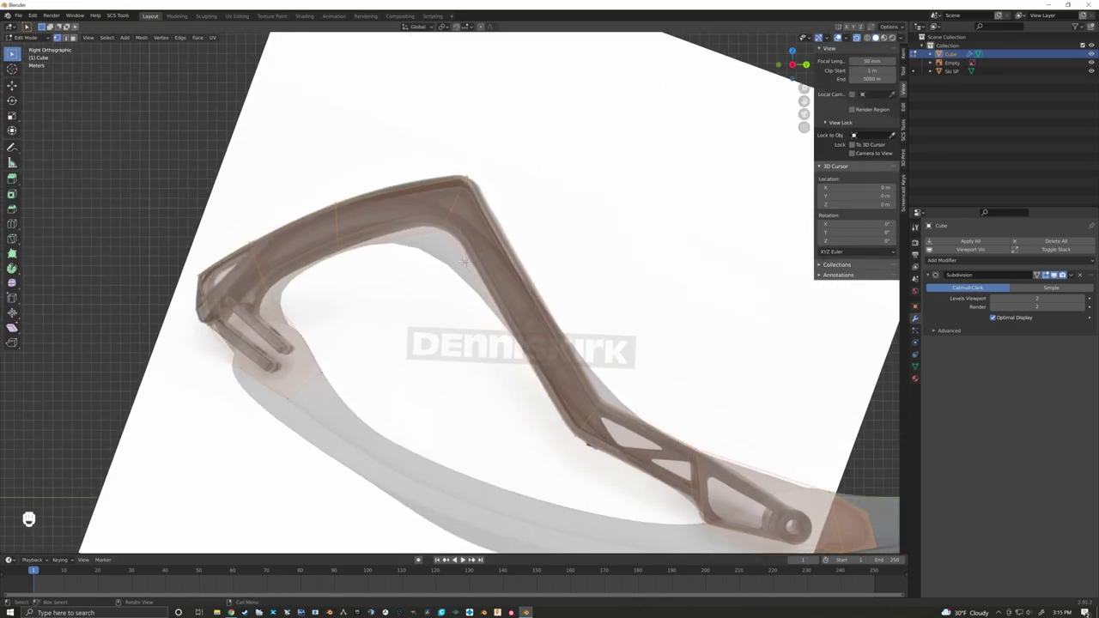
drag(418, 160, 469, 237)
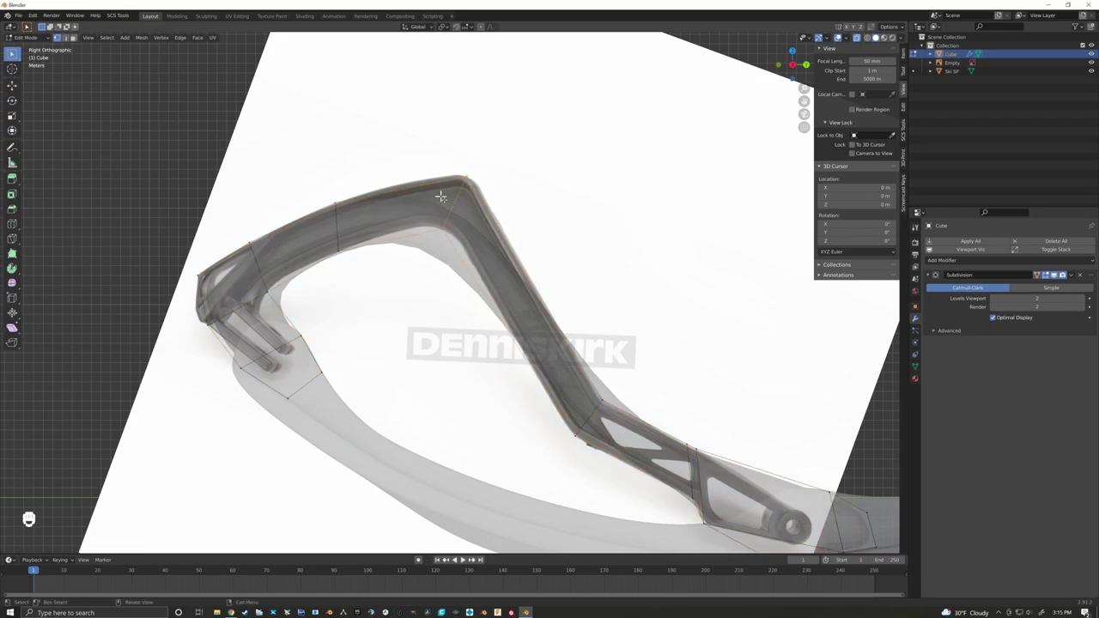
scroll(444, 225, up, 2)
scroll(441, 184, up, 2)
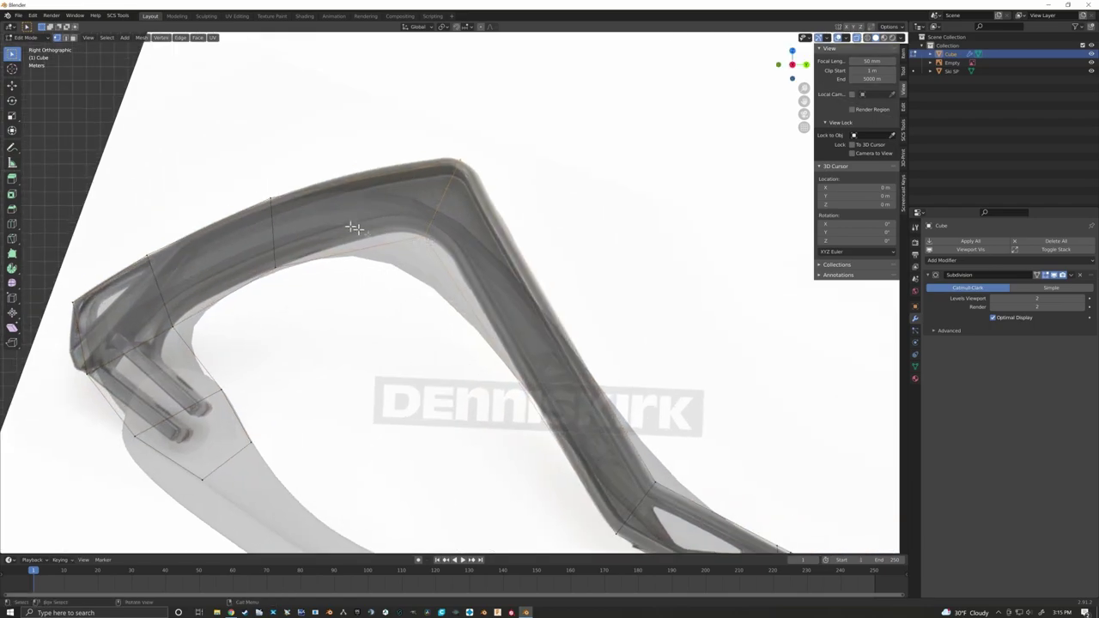
click(12, 213)
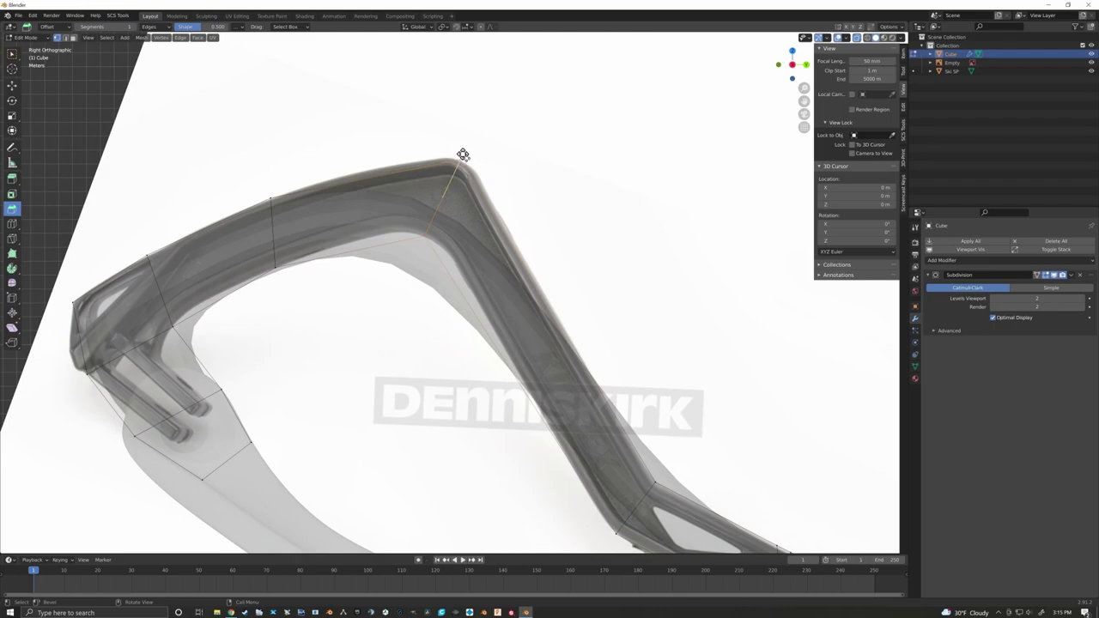
mouse_move(462, 156)
mouse_down()
mouse_move(486, 135)
mouse_move(478, 145)
mouse_up()
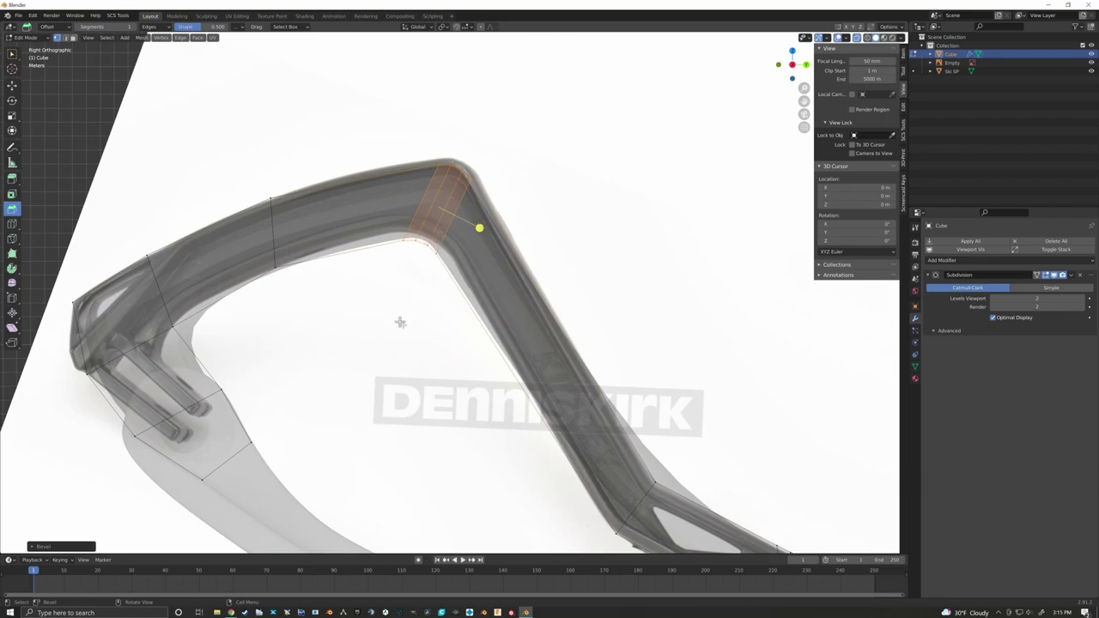
key(g)
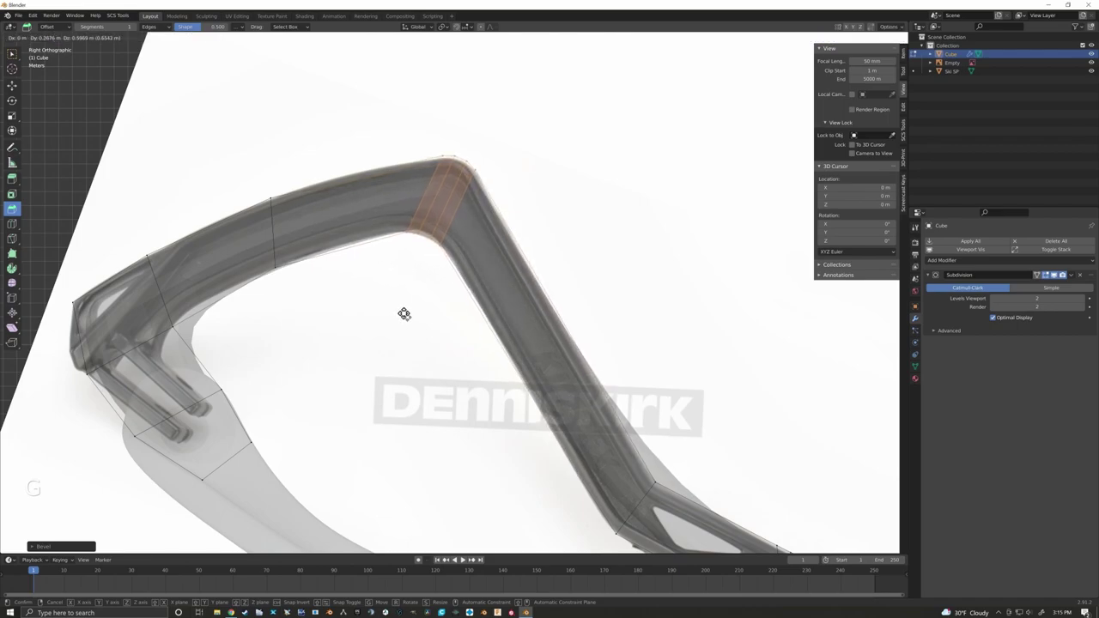
click(404, 312)
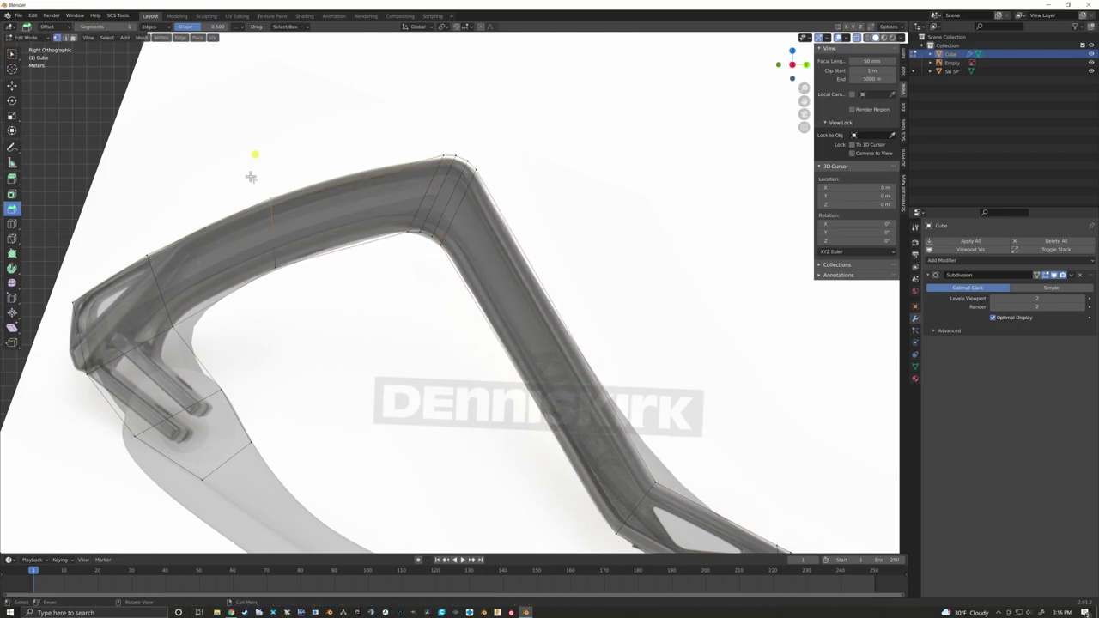
Step: Bevel the edge loop at the lower bend where the long arm meets the strut, and fit it to the reference image
shift+middle_drag(306, 299, 336, 212)
scroll(300, 262, down, 2)
scroll(491, 318, up, 1)
scroll(549, 376, up, 2)
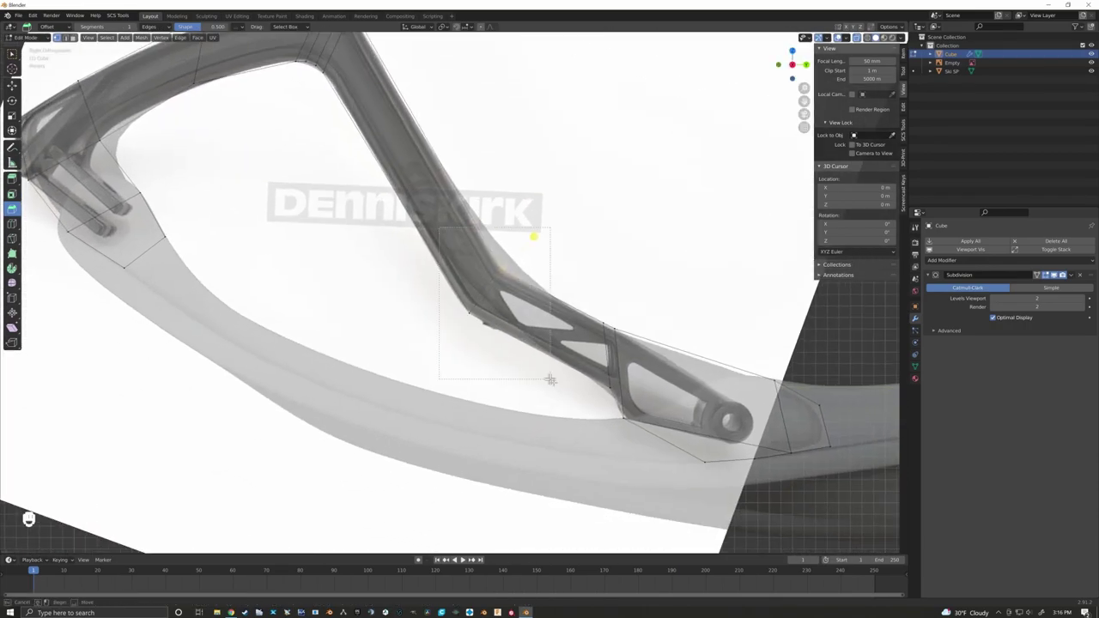
scroll(519, 298, up, 1)
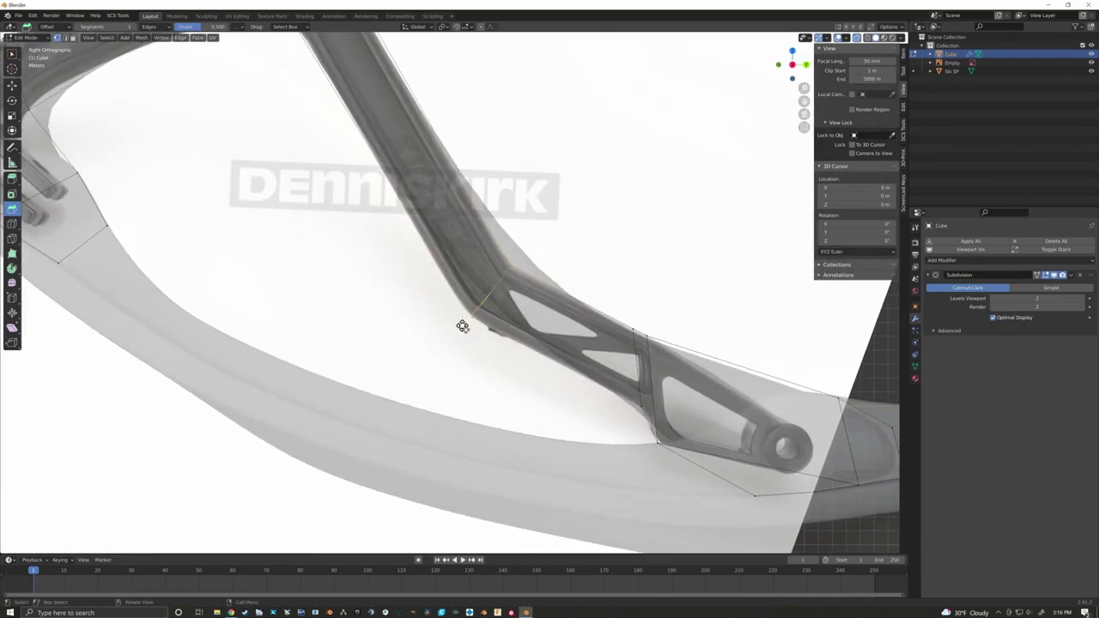
drag(461, 326, 455, 335)
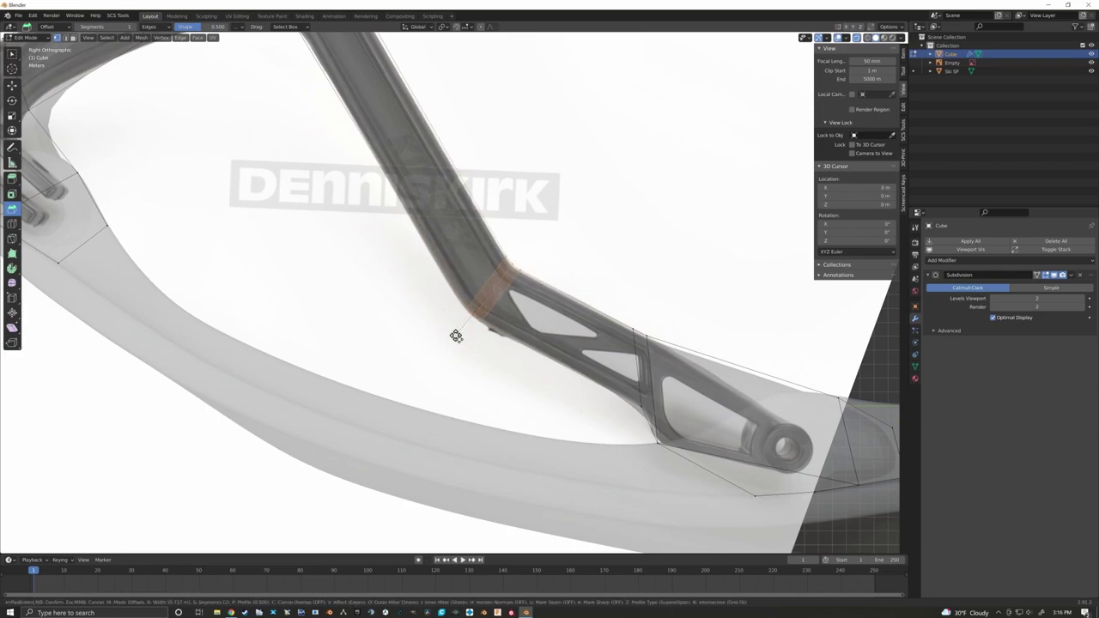
click(456, 336)
scroll(493, 258, up, 3)
key(g)
click(434, 403)
Step: Bevel the two neighbouring edge loops between the lower strut and the rear block, and nudge their upper vertices onto the reference outline
middle_drag(432, 404, 471, 331)
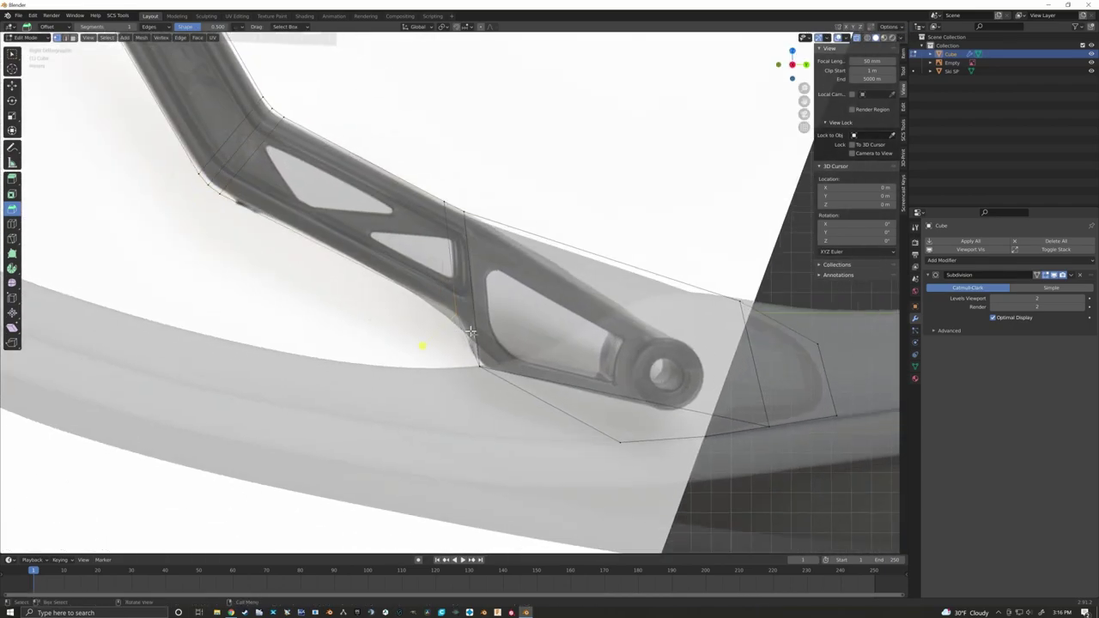
shift+click(426, 216)
key(ctrl+b)
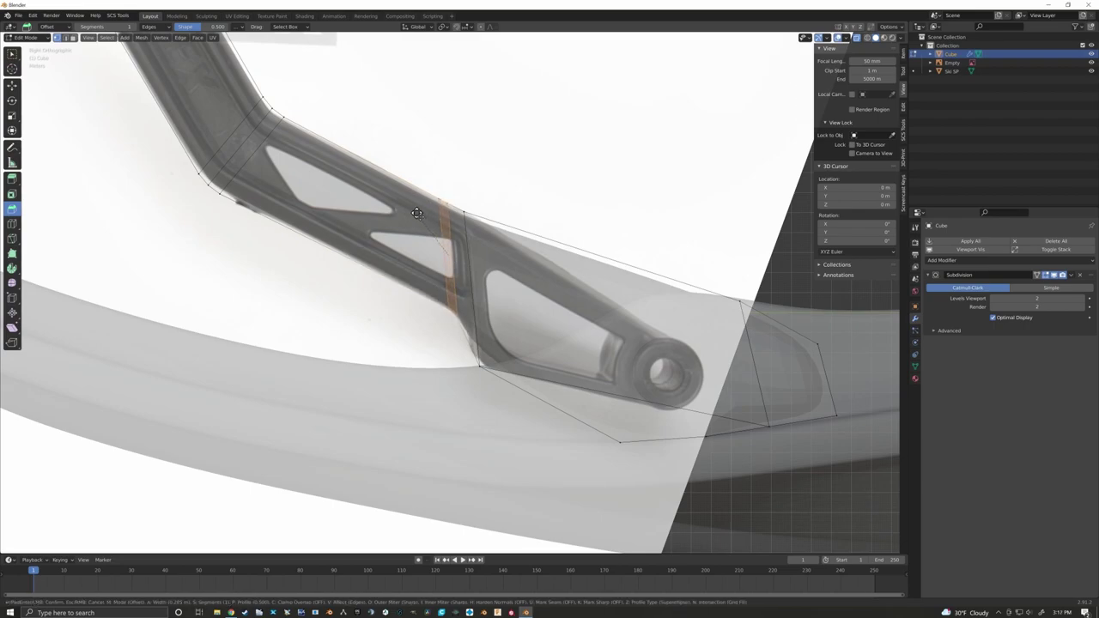
click(414, 221)
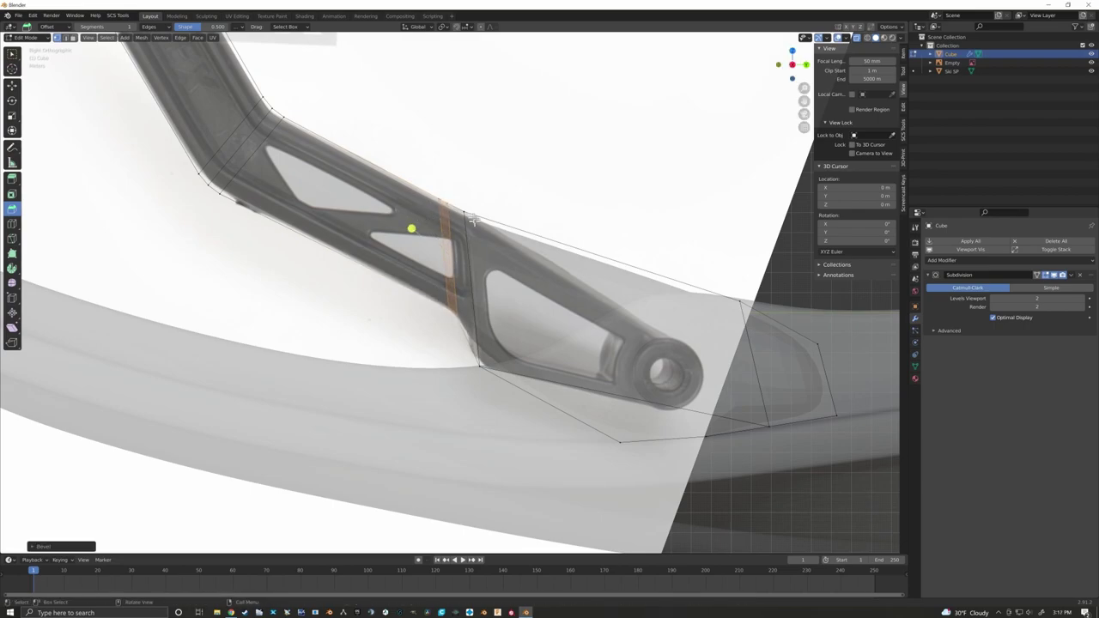
click(504, 382)
key(ctrl+b)
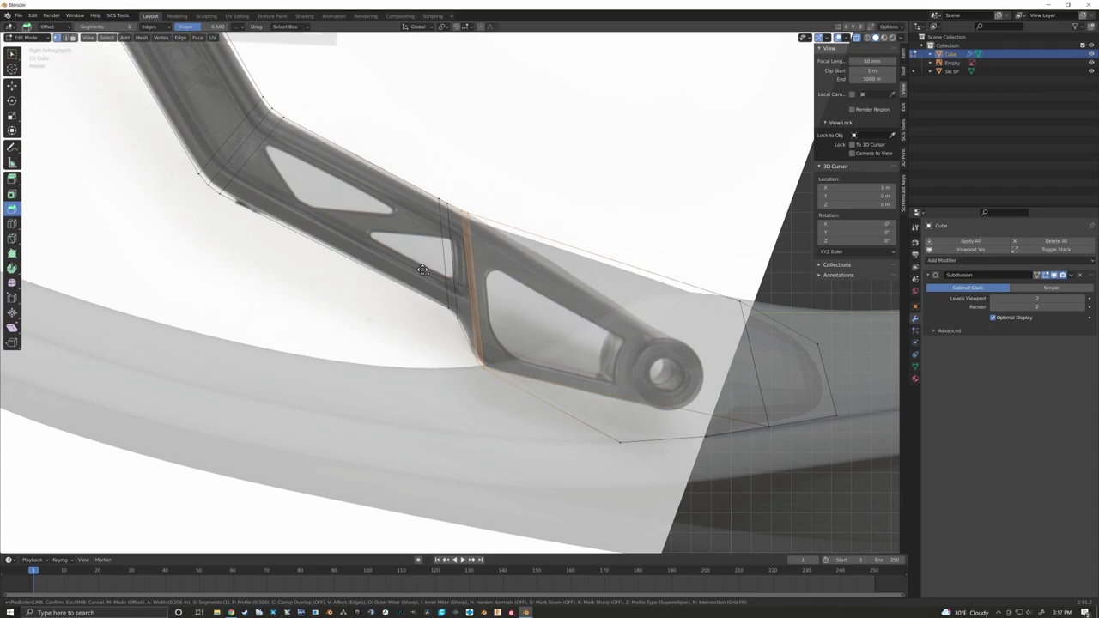
click(425, 182)
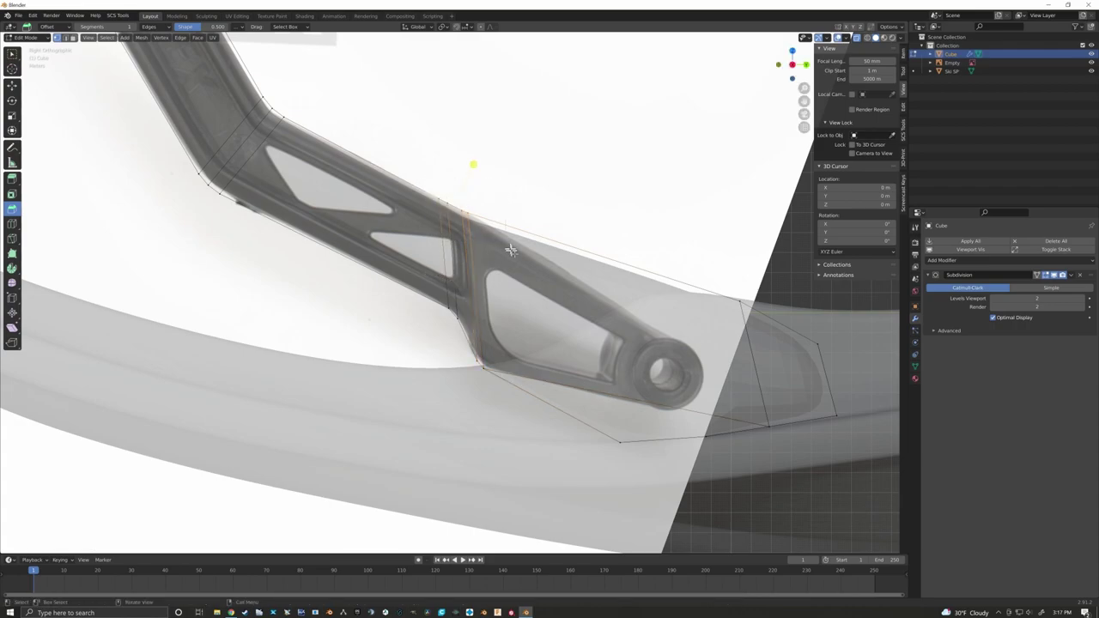
key(g)
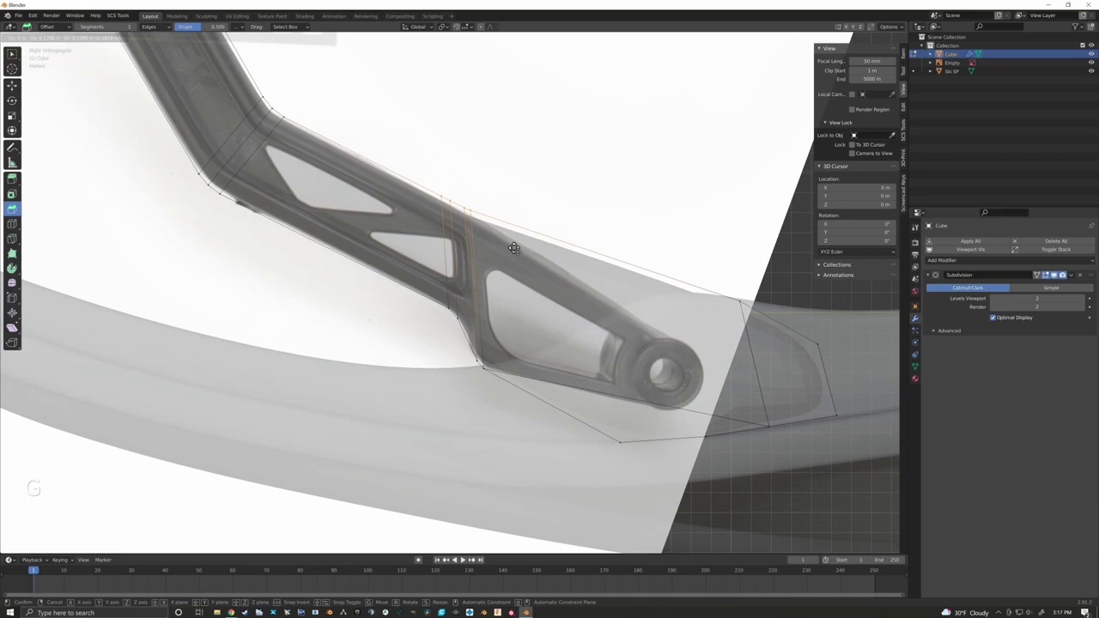
click(513, 248)
Step: Cut a new edge loop across the front leg, slide it toward the inner corner, and move its inner vertices to match the reference curve
shift+middle_drag(723, 355, 429, 282)
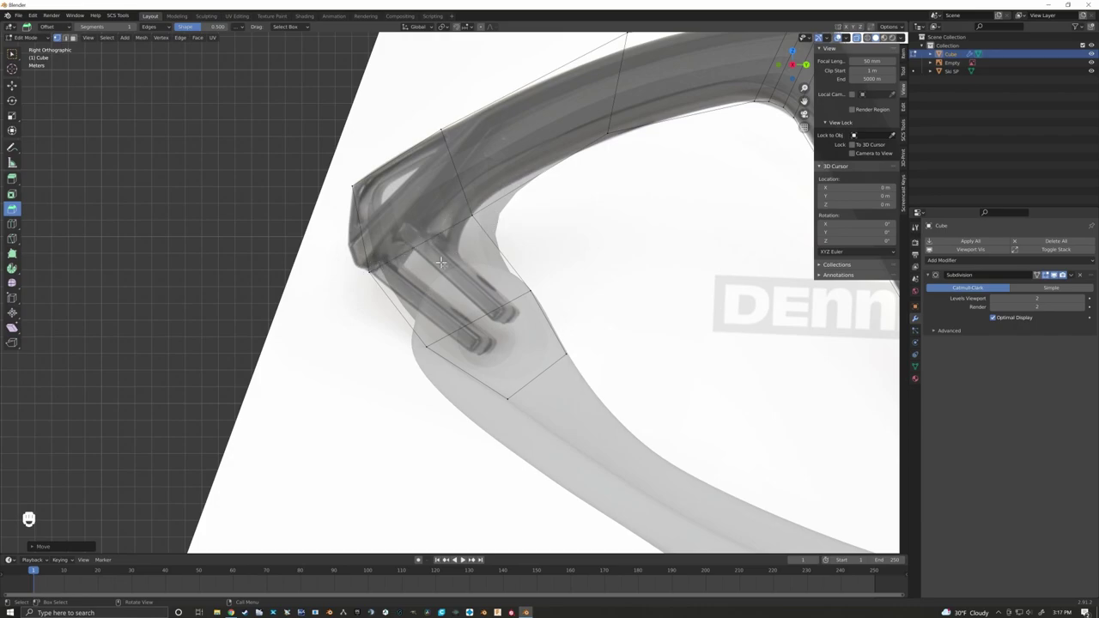
key(ctrl)
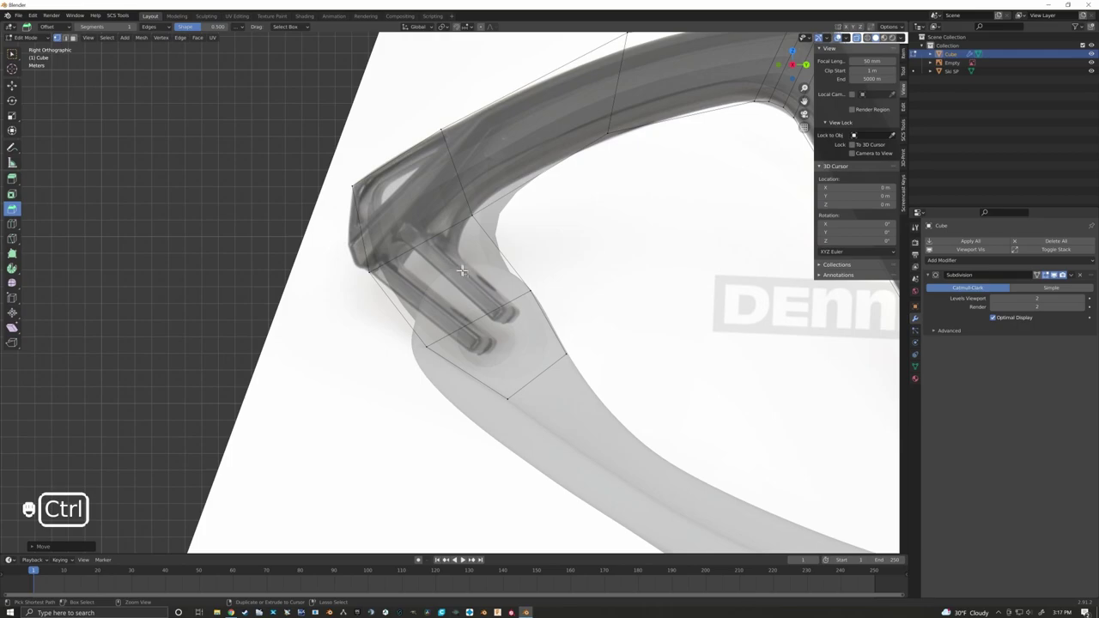
key(ctrl+r)
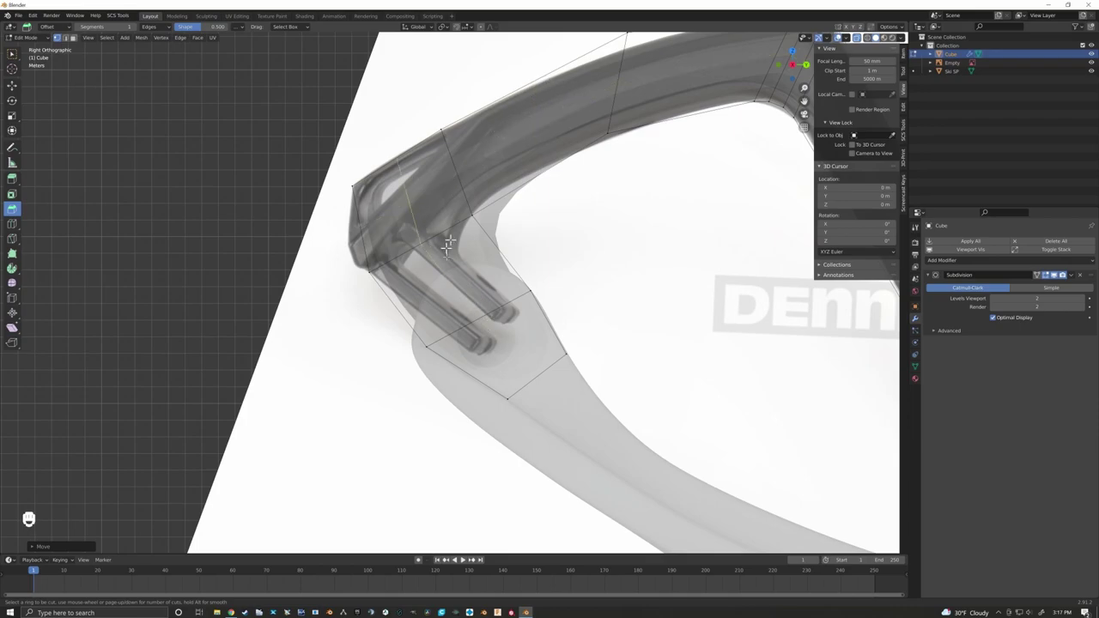
click(496, 251)
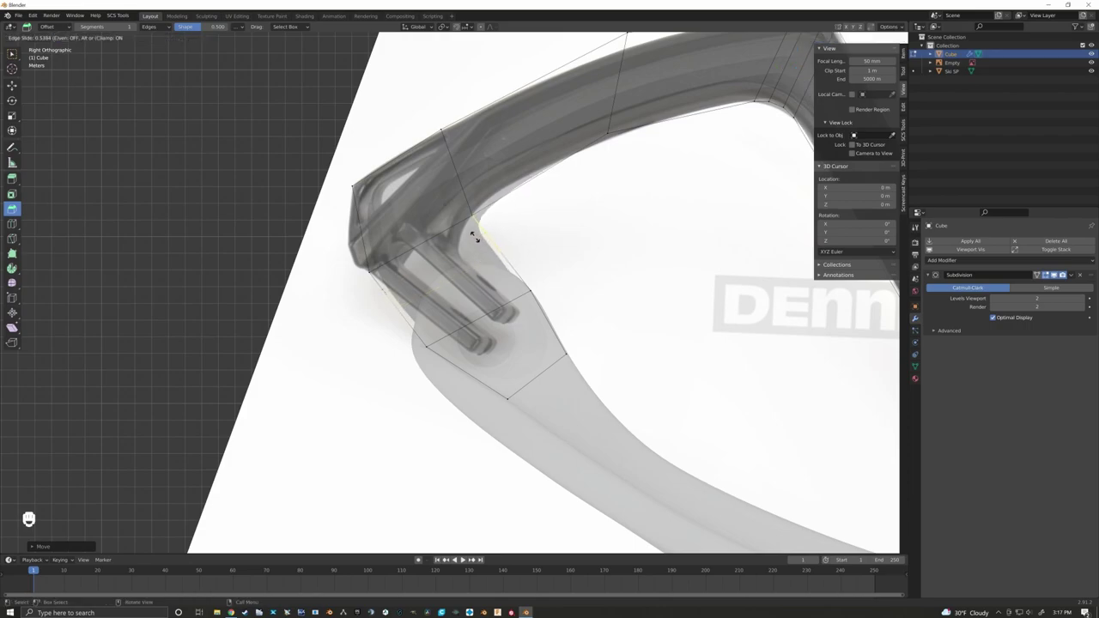
mouse_move(468, 233)
mouse_down()
mouse_move(495, 268)
mouse_move(465, 231)
mouse_up()
click(465, 232)
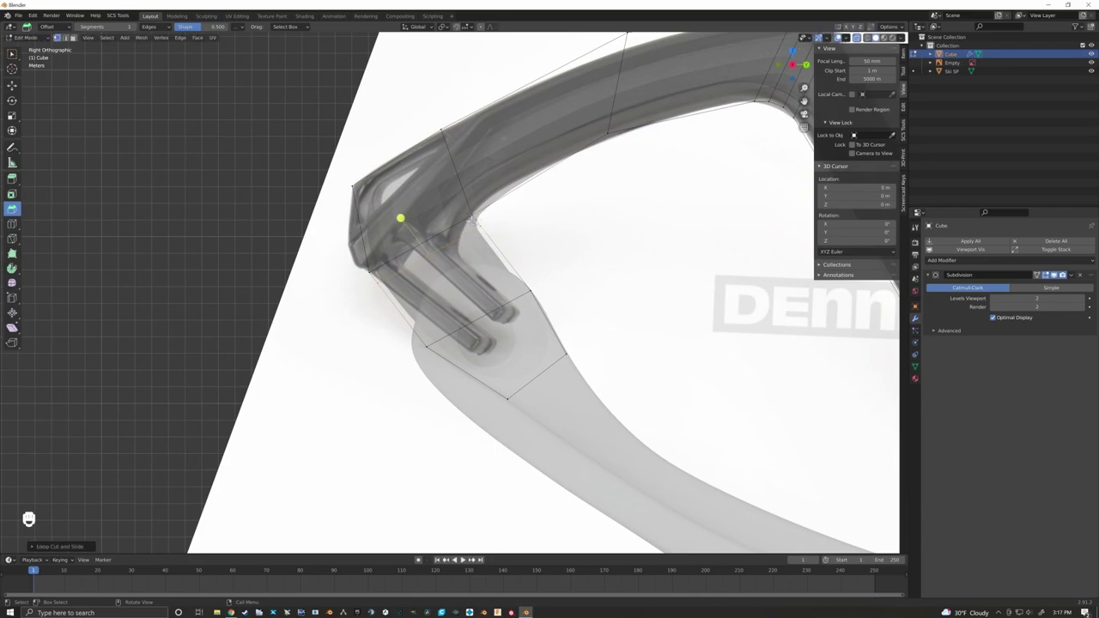
key(g)
click(471, 247)
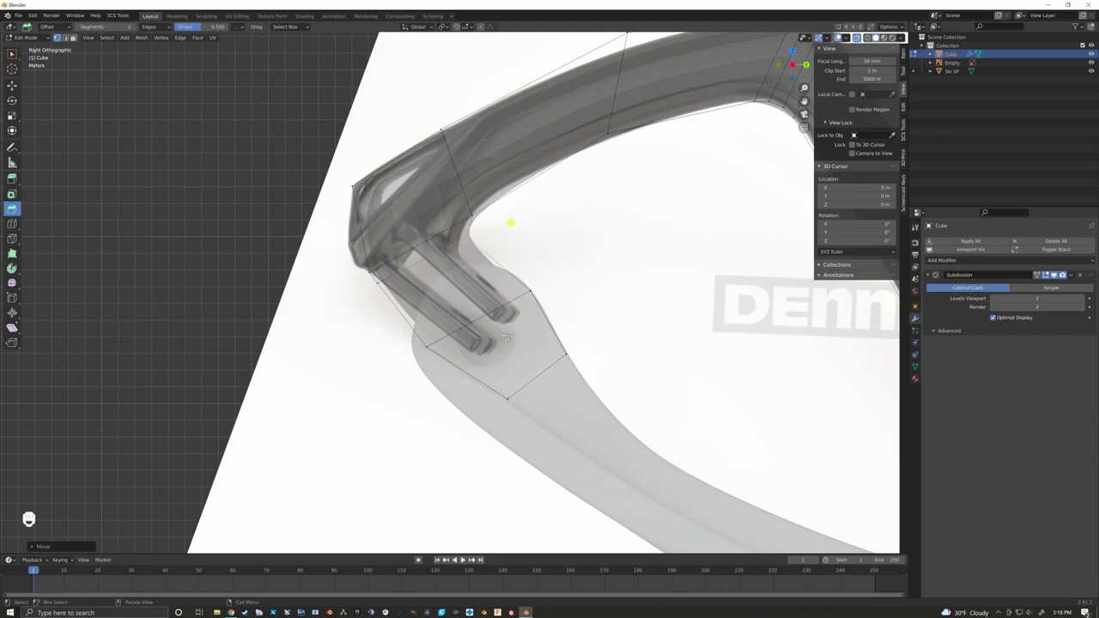
Step: Examine the smoothed handle and its fit between the ski's rails from several perspective angles
shift+middle_drag(455, 297, 556, 227)
scroll(466, 275, down, 2)
key(KP_3)
key(a)
key(a)
scroll(557, 226, up, 2)
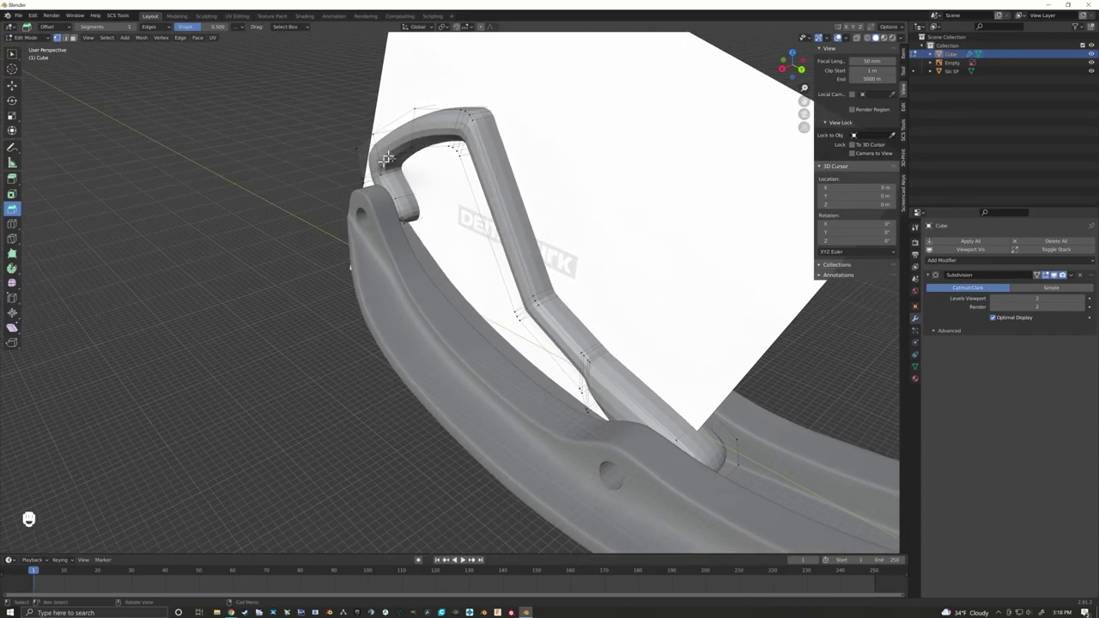
middle_drag(635, 400, 607, 395)
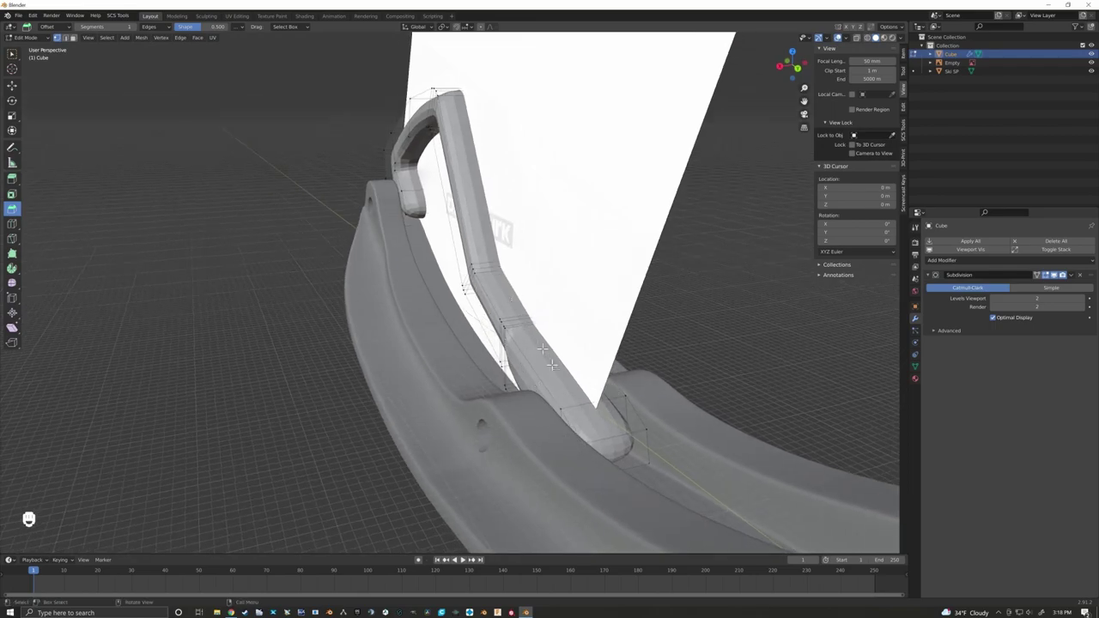
middle_drag(504, 302, 574, 296)
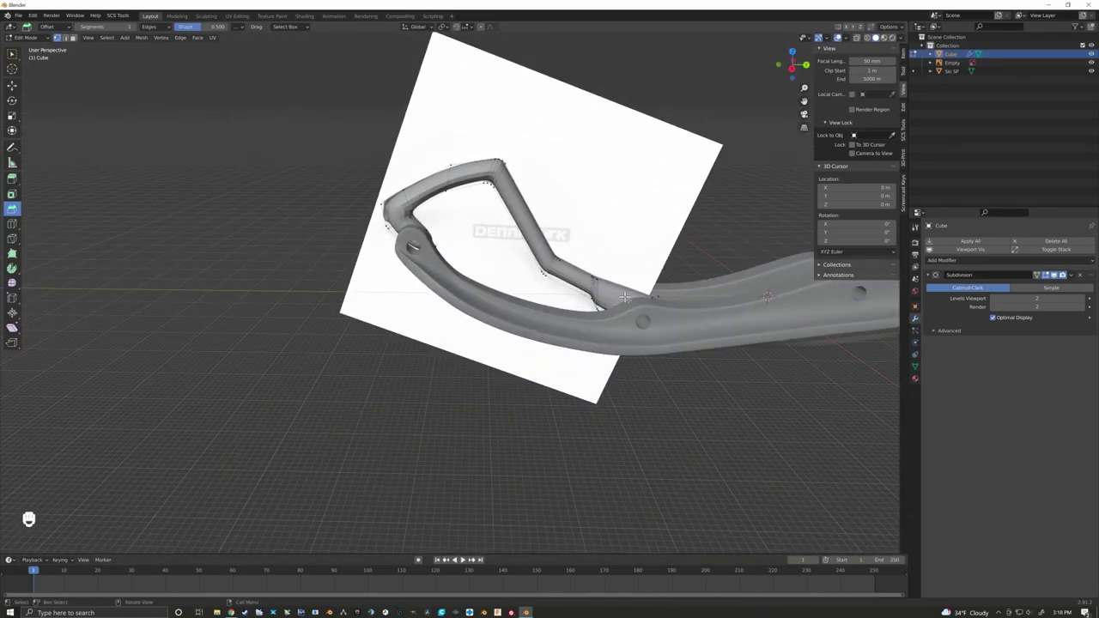
Step: Return the handle to Object Mode and apply its Subdivision modifier
key(Tab)
shift+middle_drag(646, 275, 579, 326)
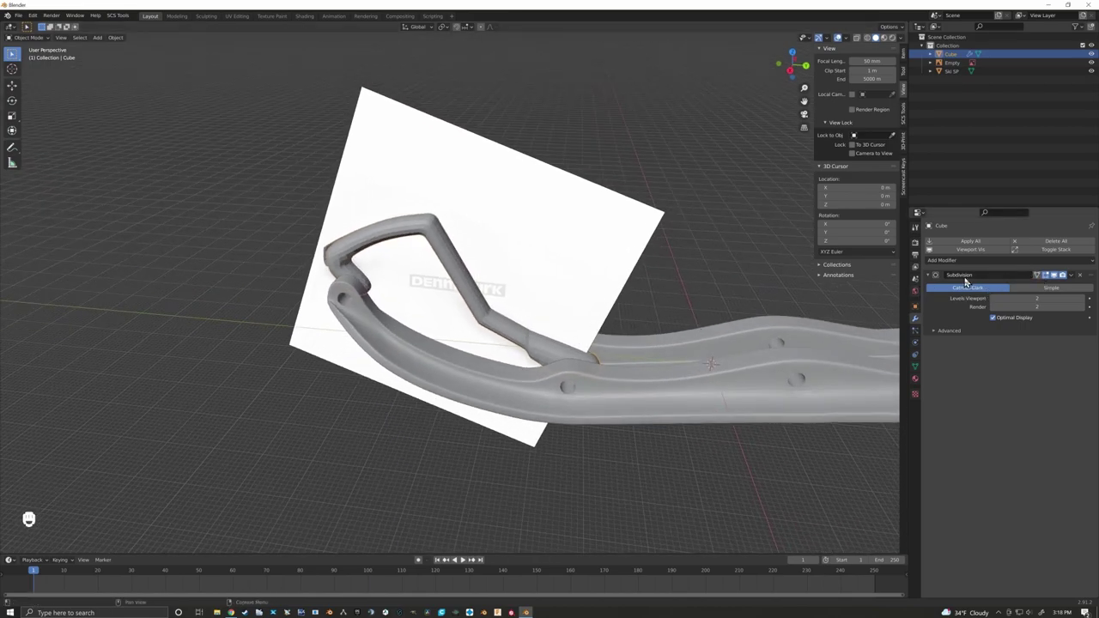
click(1071, 276)
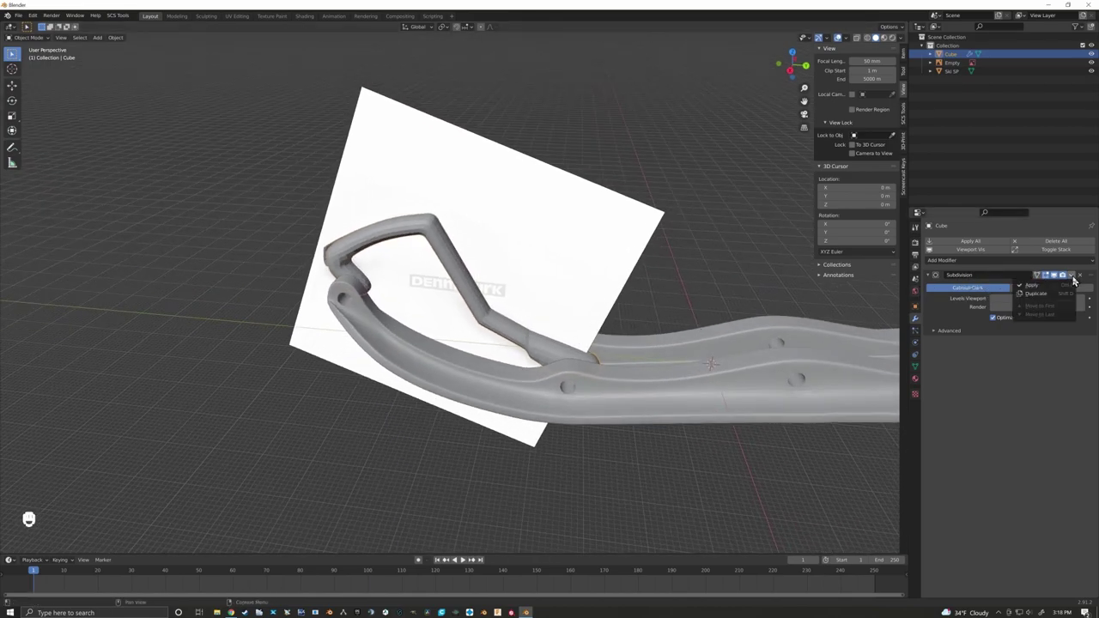
click(1030, 286)
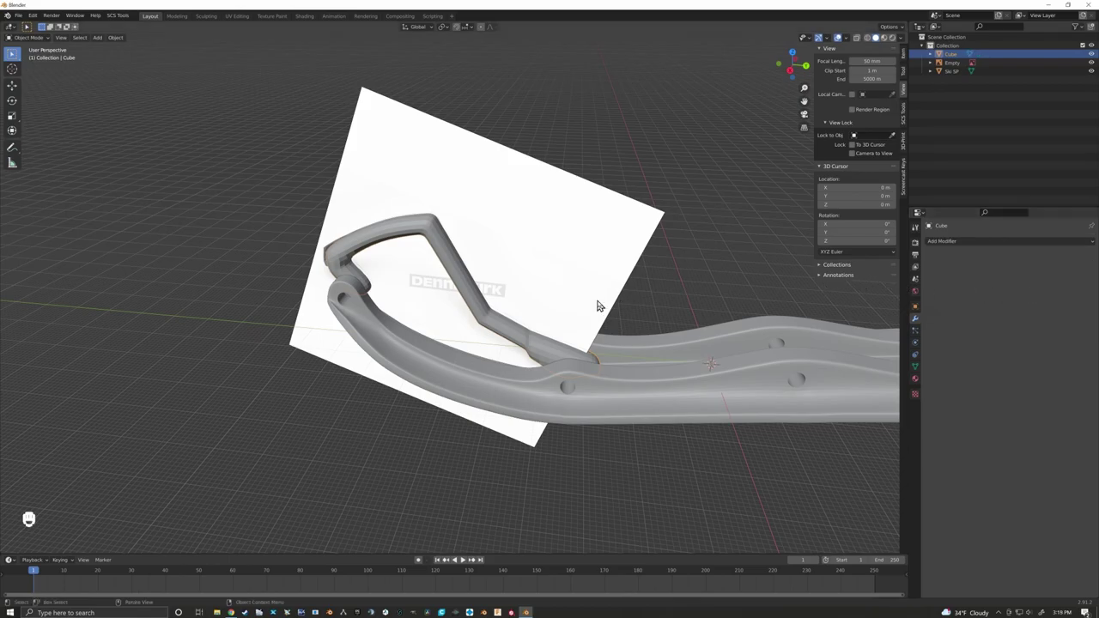
Step: In Edit Mode with X-ray, select the handle's vertices on the positive X side from the top view and flatten them with an X scale of 0
key(Tab)
middle_drag(559, 309, 520, 300)
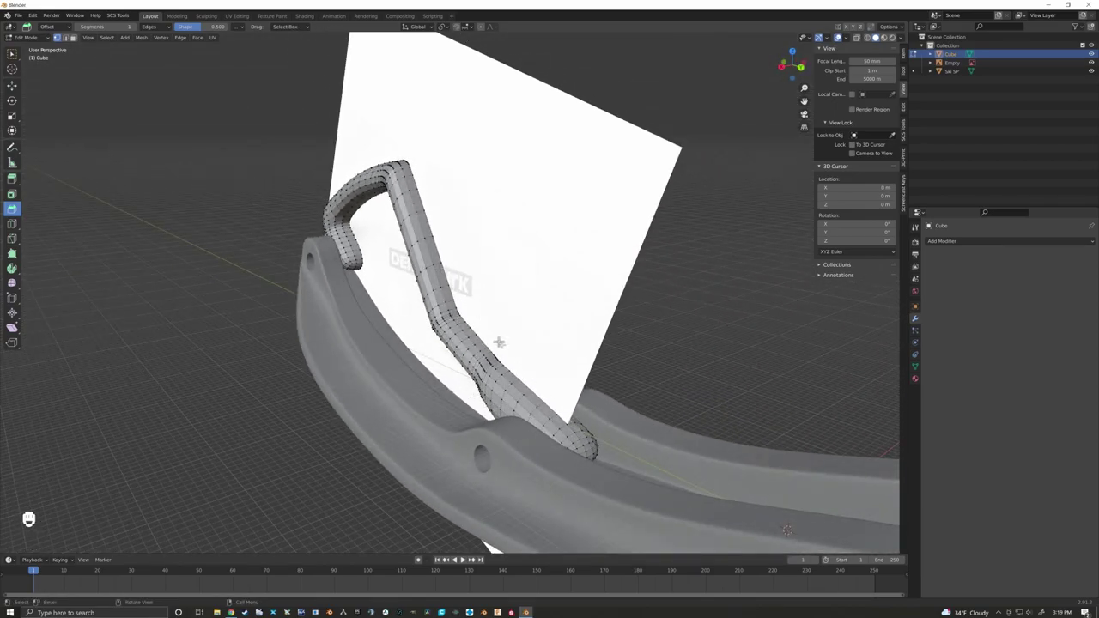
key(KP_7)
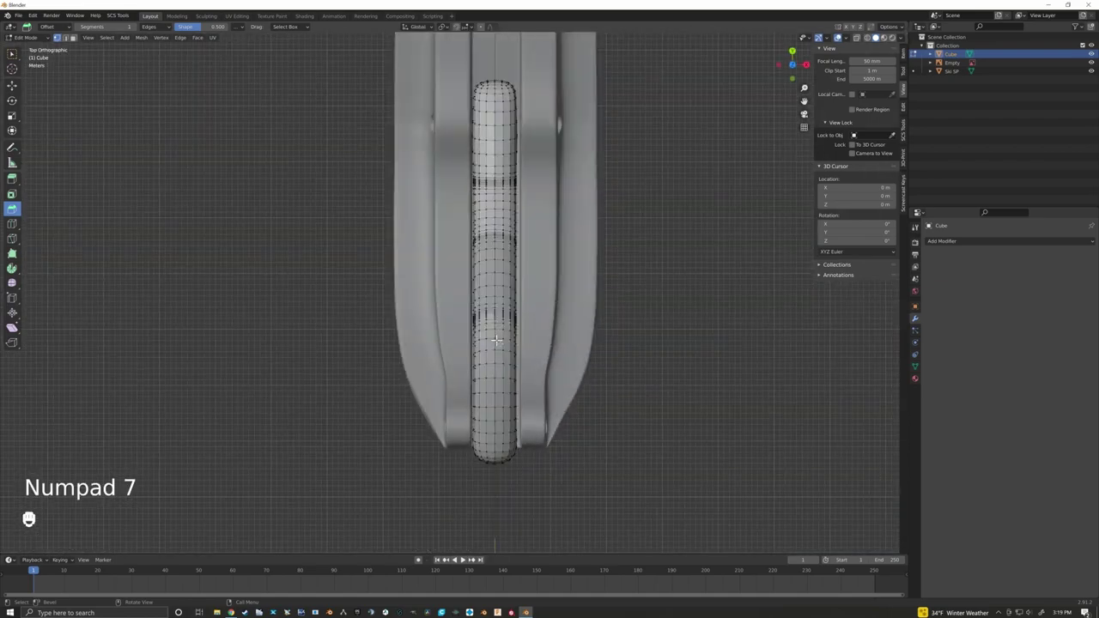
click(856, 40)
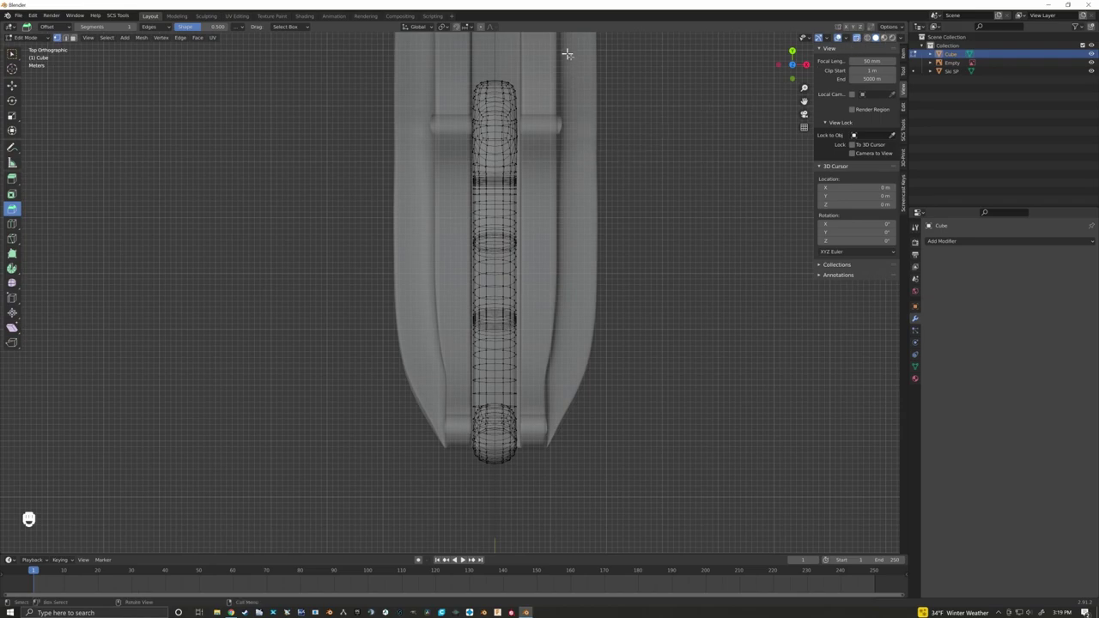
drag(568, 53, 502, 534)
mouse_move(623, 398)
middle_down()
mouse_move(626, 407)
mouse_move(583, 344)
mouse_move(593, 339)
middle_up()
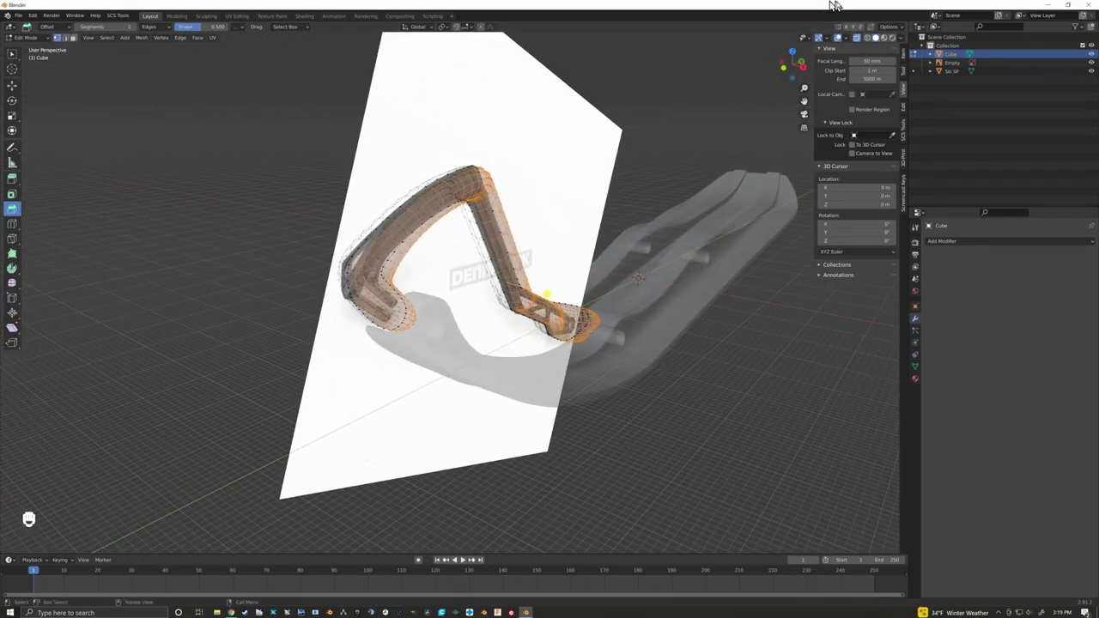
click(855, 38)
middle_drag(539, 254, 520, 342)
key(s)
key(x)
key(KP_0)
key(KP_Enter)
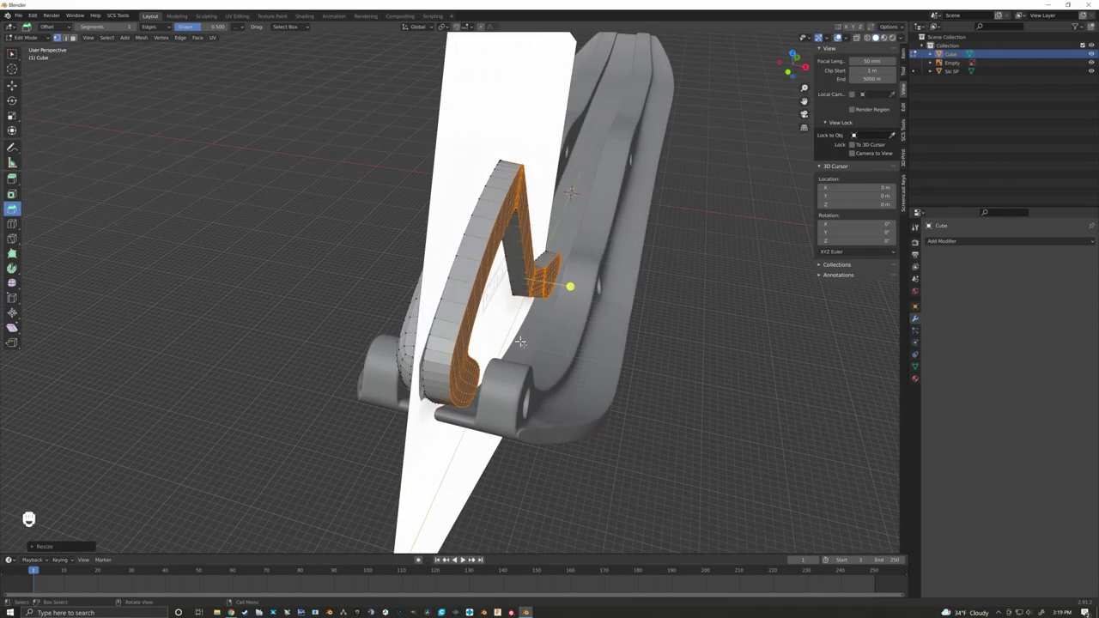
Step: Select the rounded vertices on the handle's negative X side in a see-through top view and delete them
key(KP_7)
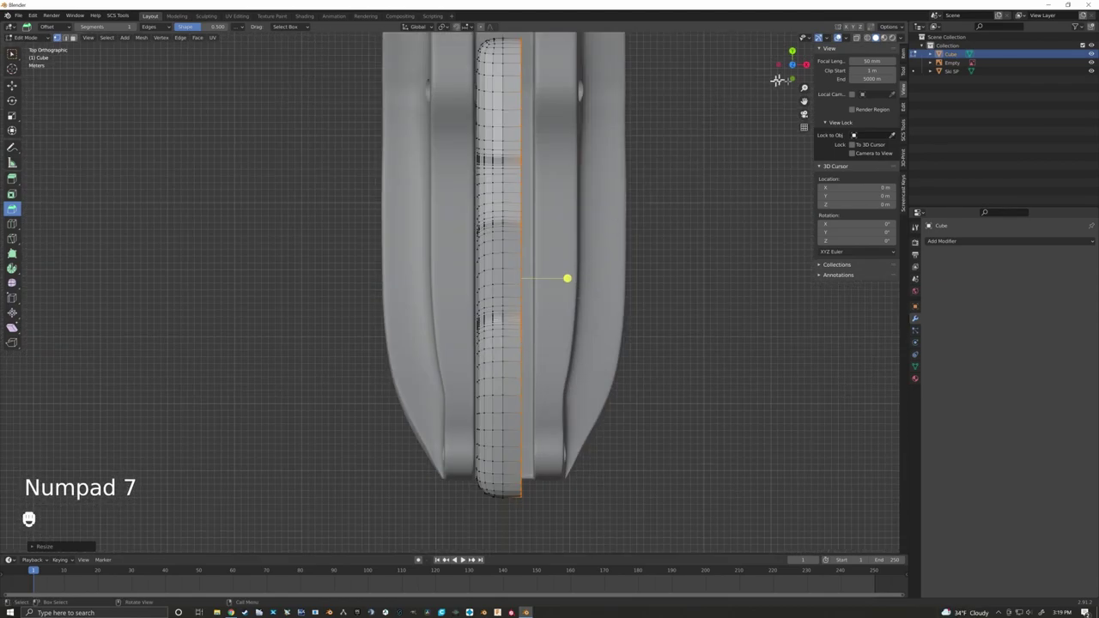
click(856, 37)
scroll(640, 155, down, 1)
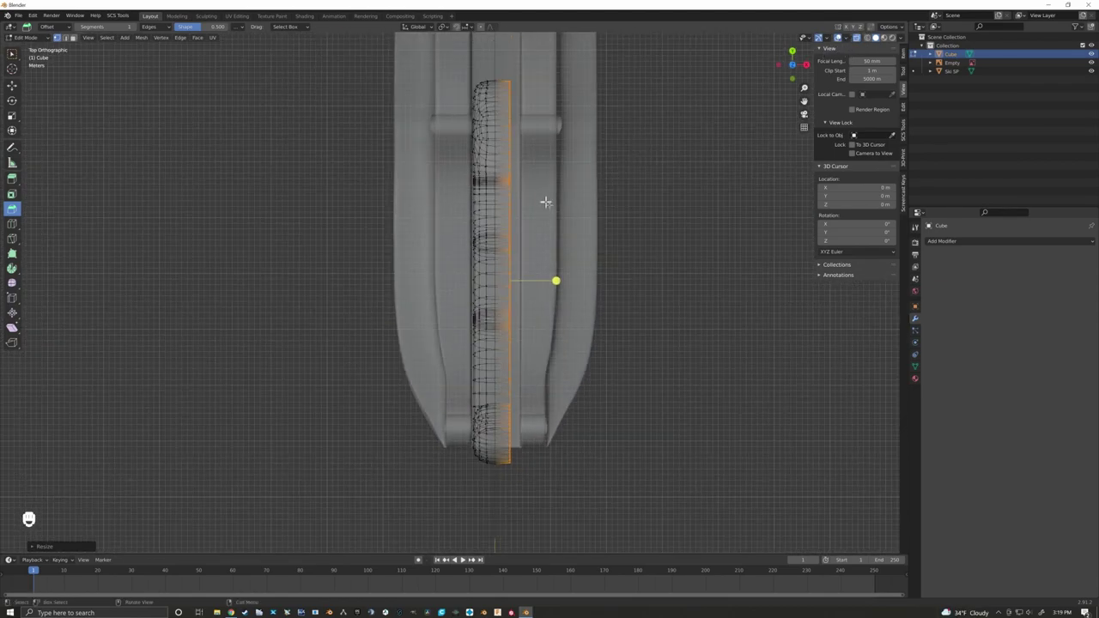
drag(429, 49, 494, 491)
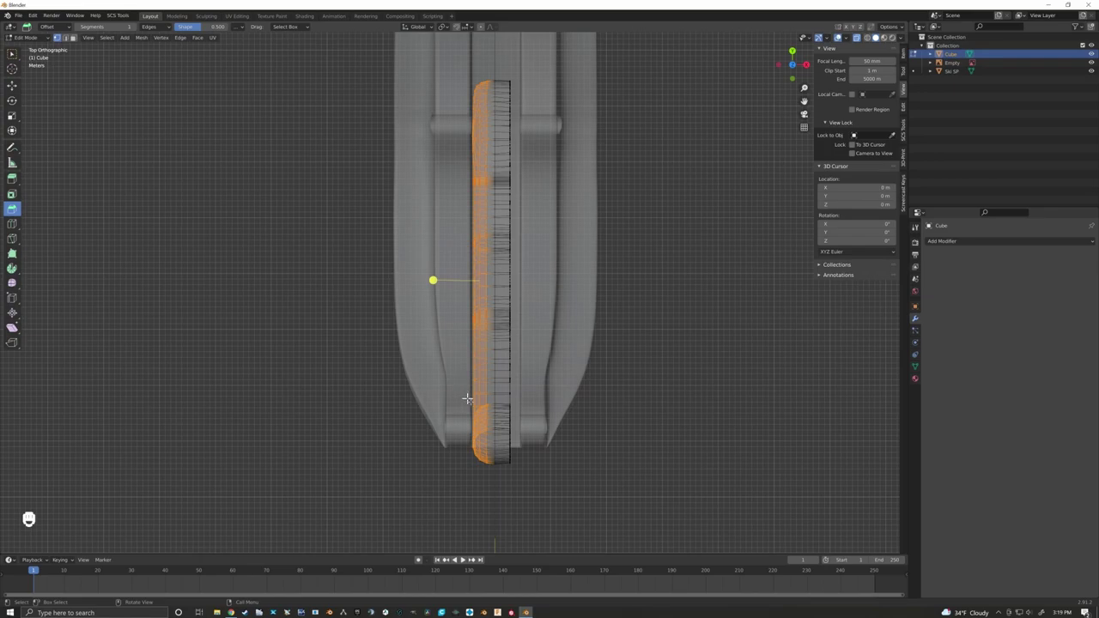
key(x)
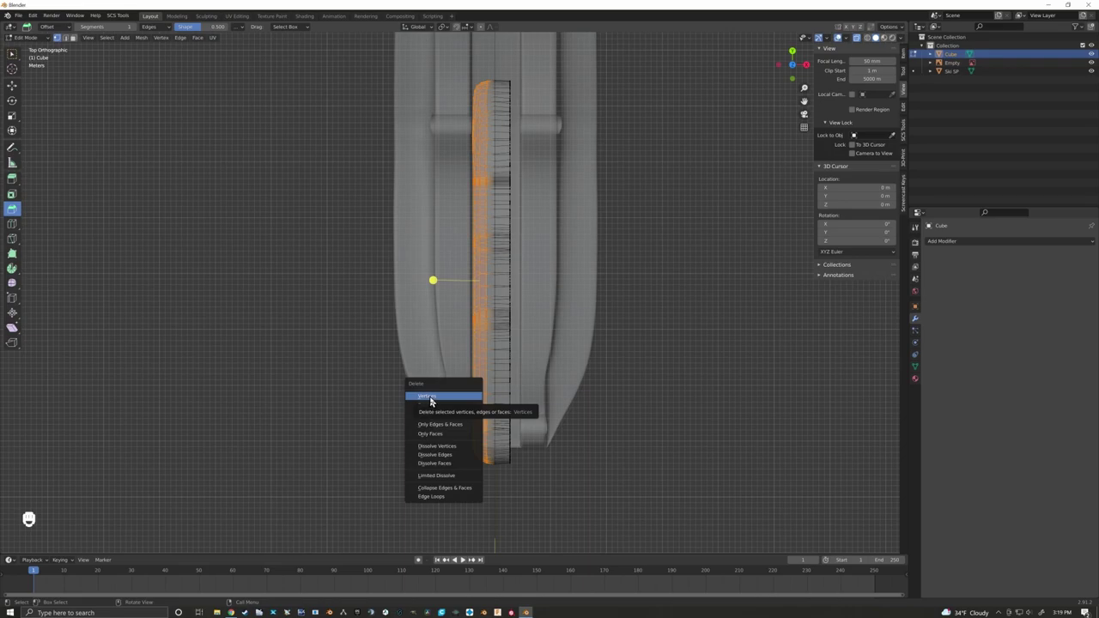
click(431, 401)
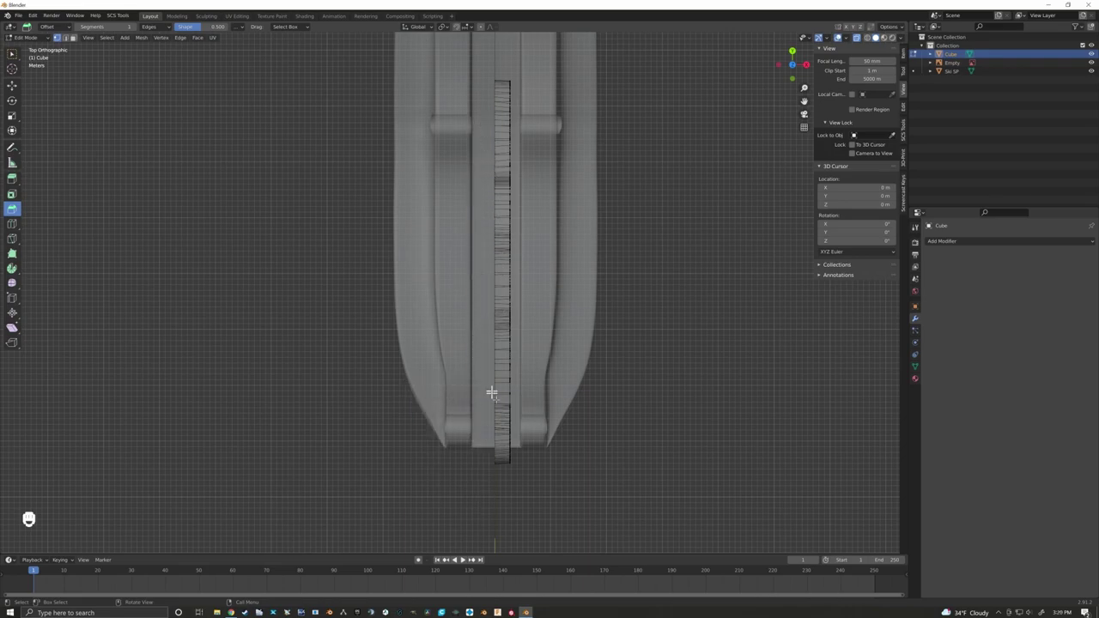
Step: Add a Mirror modifier on the X axis to the remaining handle half and turn X-ray off
middle_drag(490, 404, 534, 279)
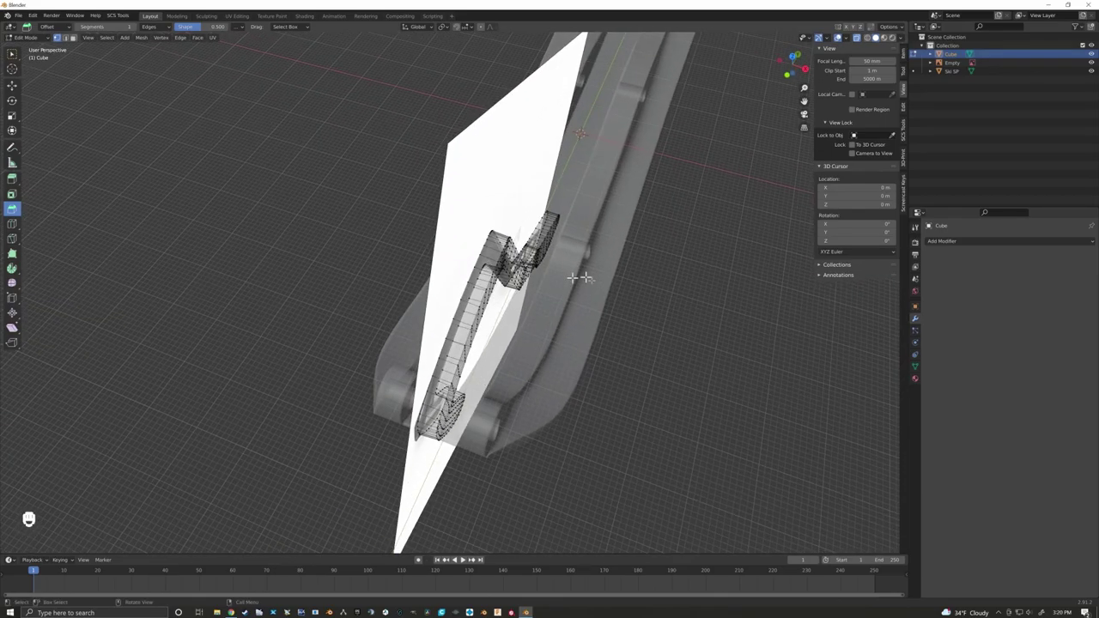
click(962, 242)
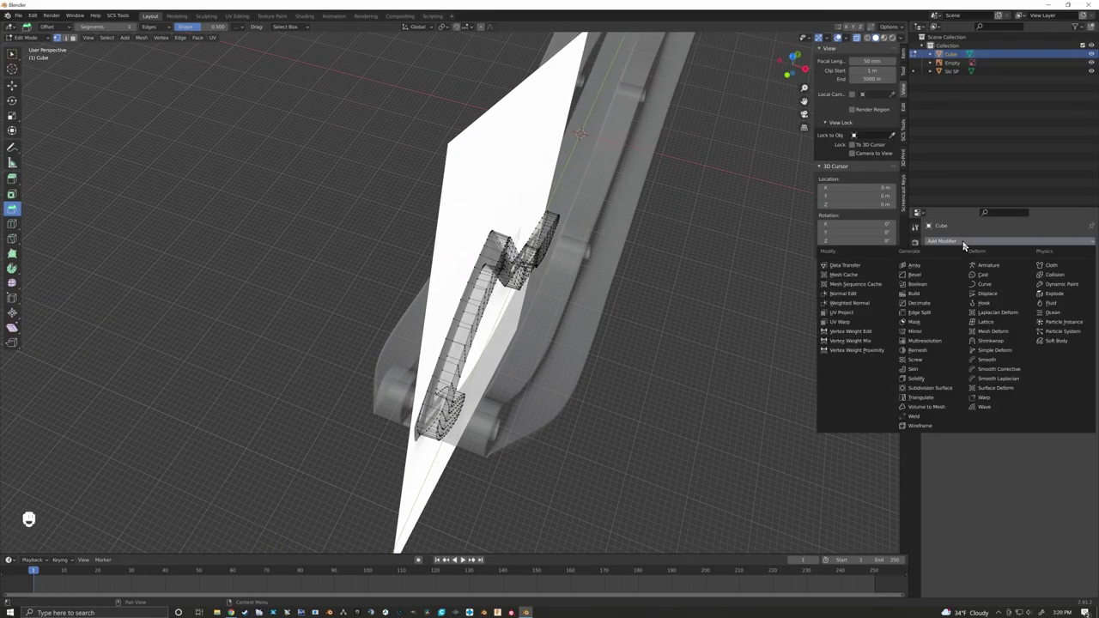
click(916, 332)
middle_drag(737, 326, 512, 342)
key(alt+z)
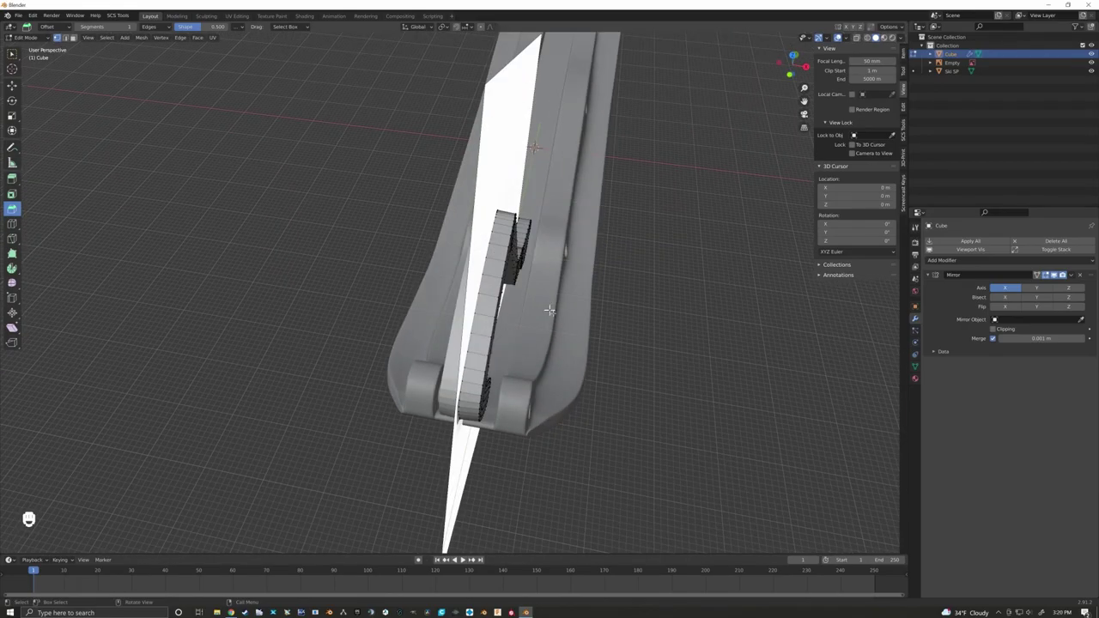
Step: Select the flat outer side of the handle half with X-ray on, move it along X toward the rail, and return to Object Mode
key(KP_7)
click(856, 39)
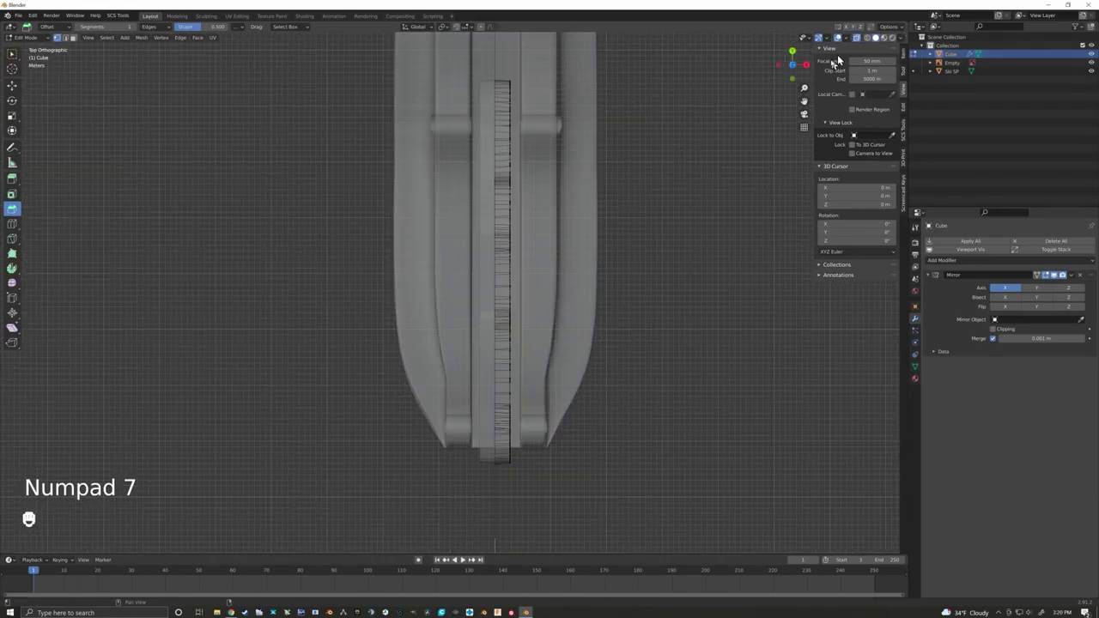
drag(575, 47, 506, 494)
key(g)
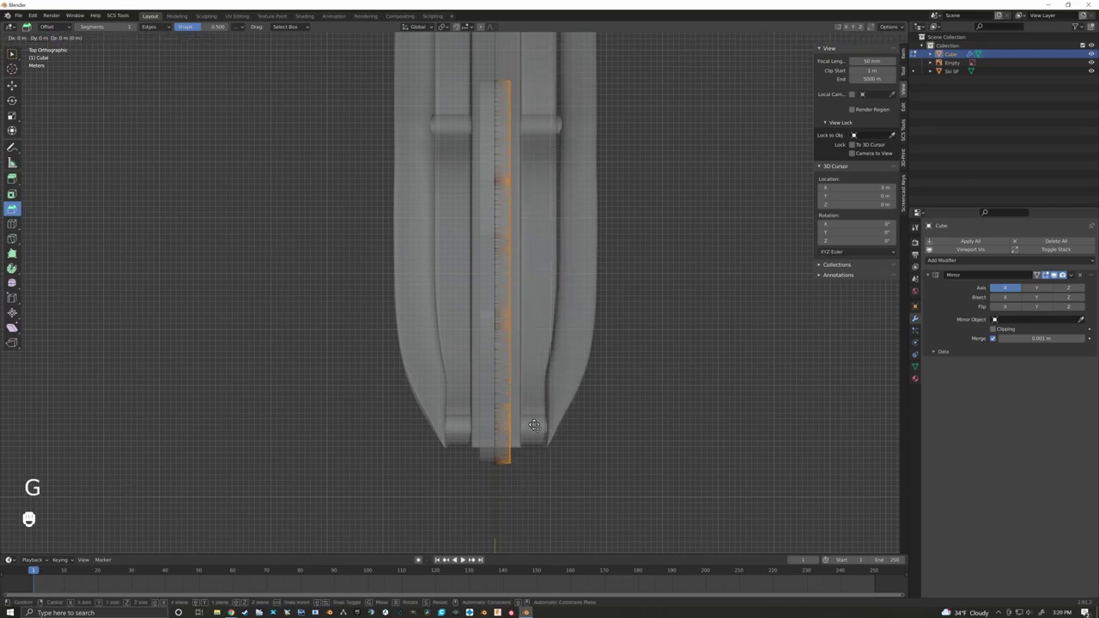
key(x)
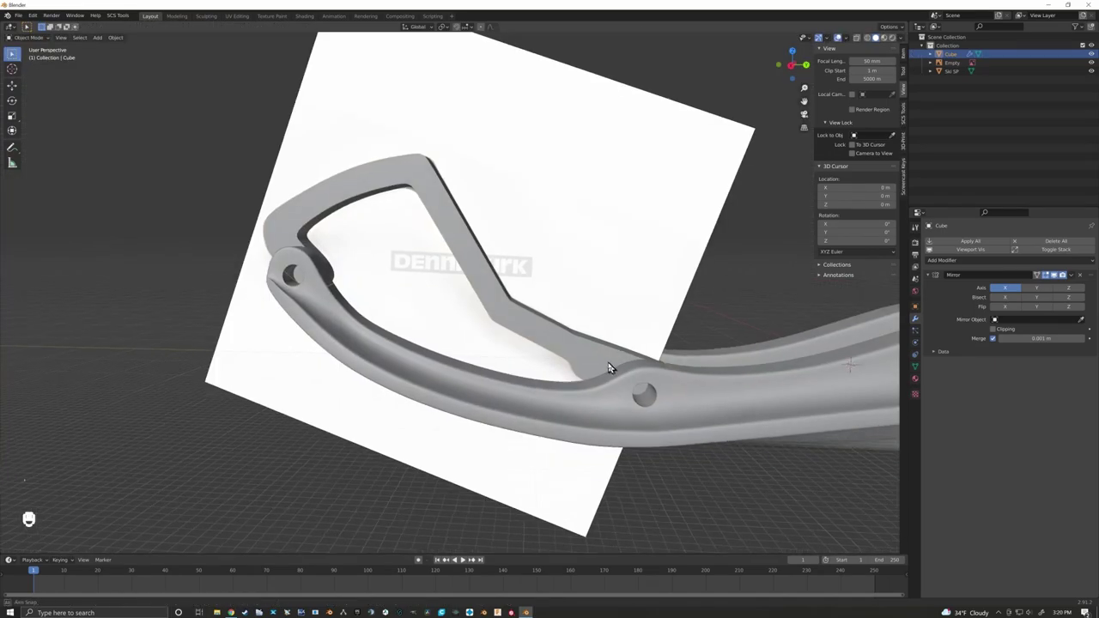
Step: Deselect the handle and add a cylinder mesh in the right orthographic view
middle_drag(608, 368, 606, 385)
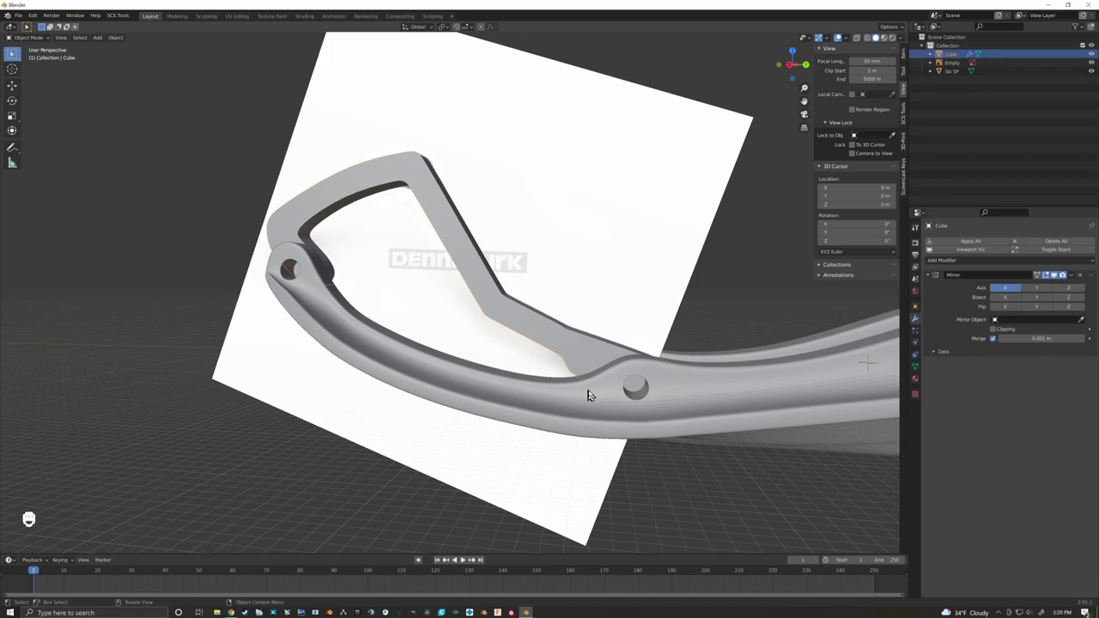
middle_drag(592, 402, 552, 388)
key(KP_3)
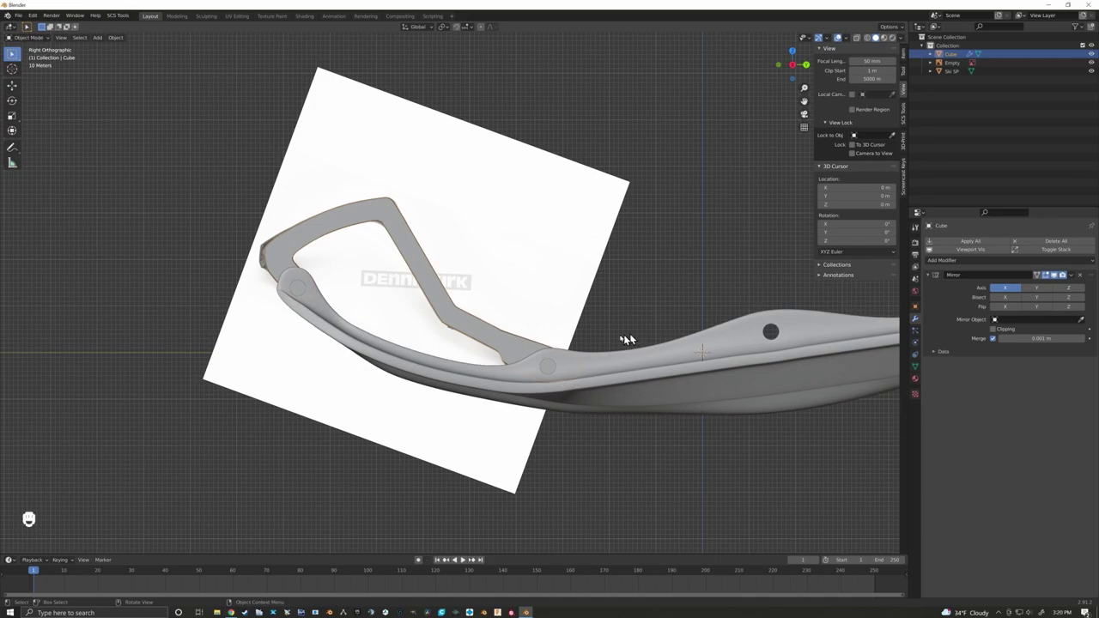
scroll(608, 335, down, 1)
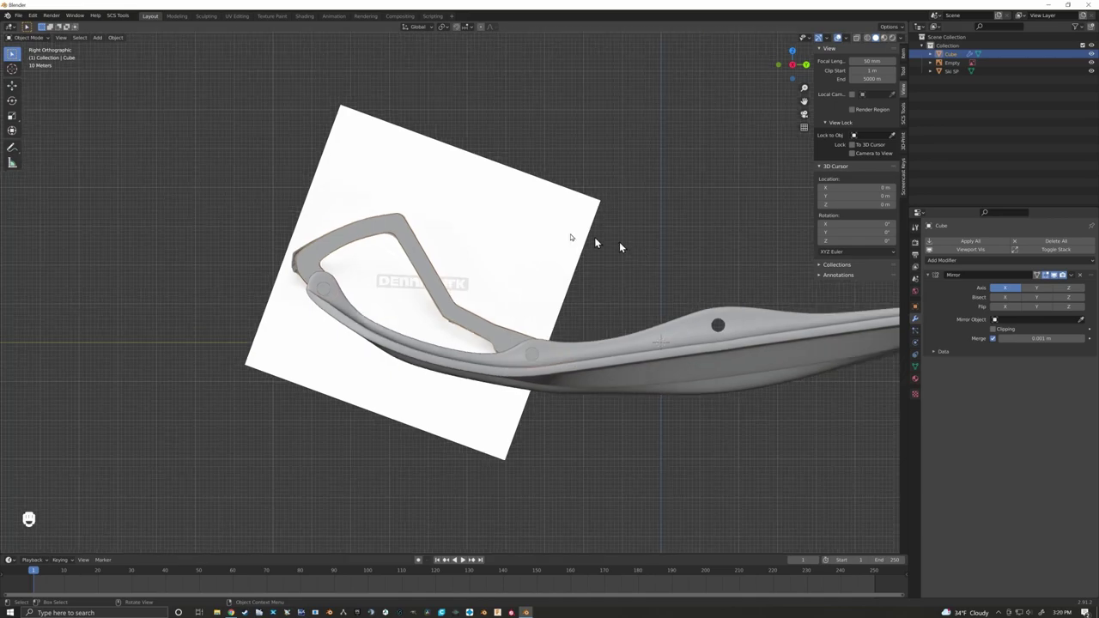
click(632, 294)
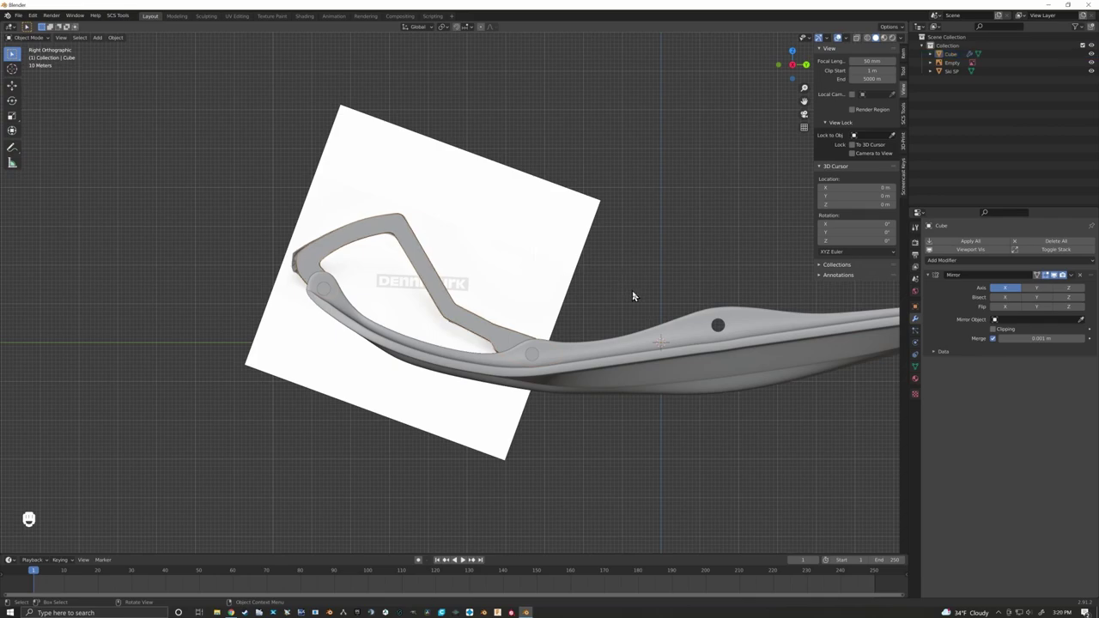
key(shift+a)
mouse_move(635, 297)
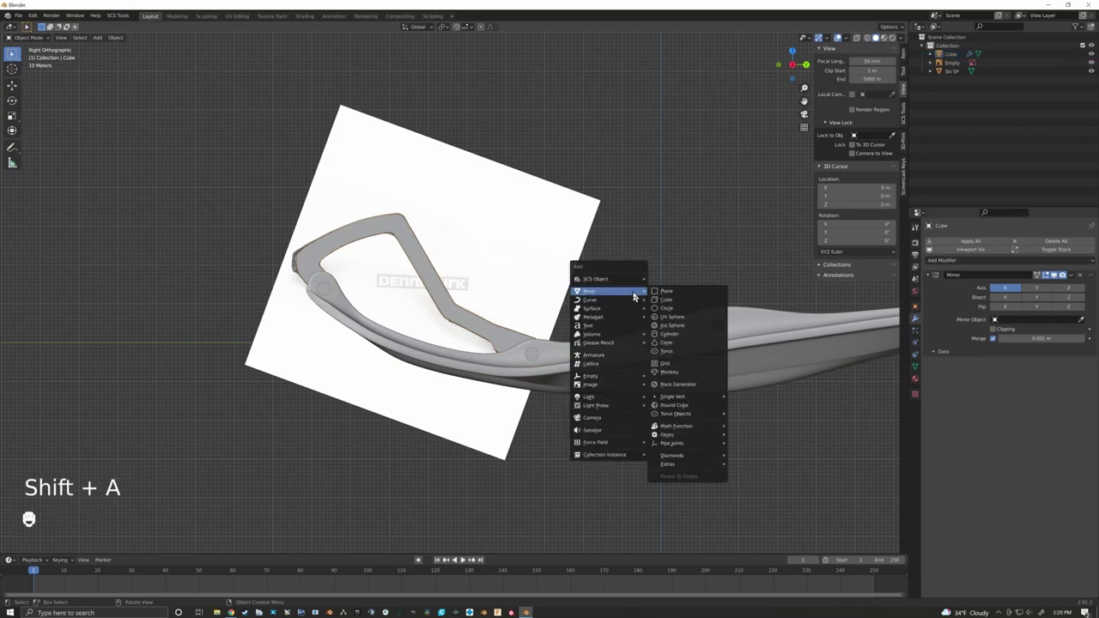
click(669, 333)
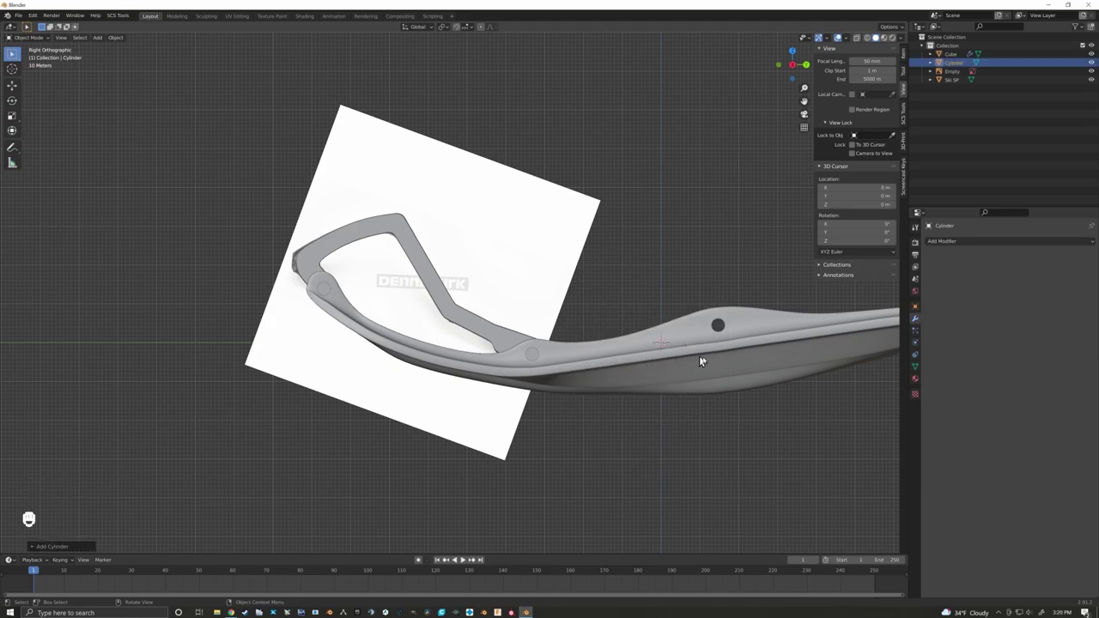
Step: Enter Edit Mode on the cylinder and turn on X-ray so it shows through the ski in the right view
shift+middle_drag(692, 360, 635, 330)
key(Tab)
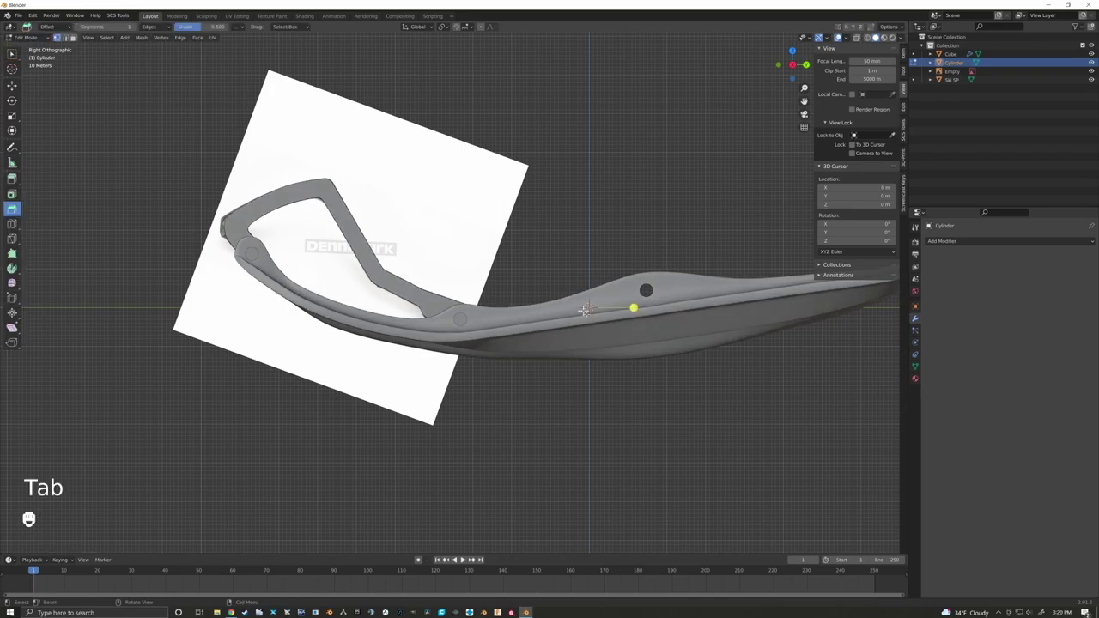
click(855, 38)
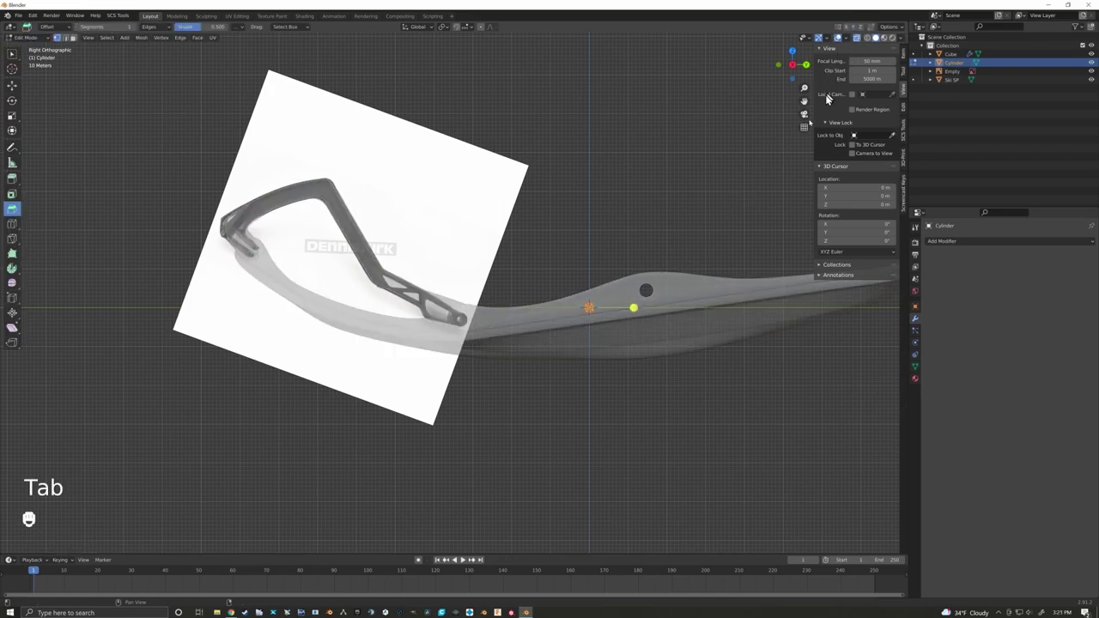
scroll(743, 355, up, 5)
shift+middle_drag(750, 358, 581, 331)
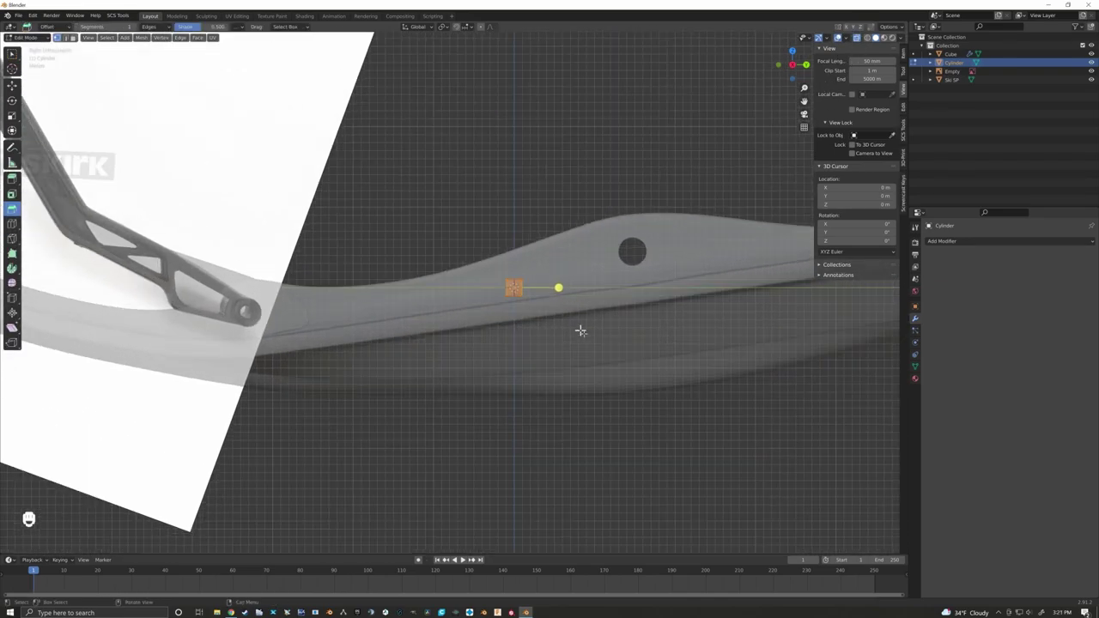
scroll(592, 326, up, 4)
middle_drag(590, 292, 606, 338)
key(KP_3)
scroll(584, 310, up, 2)
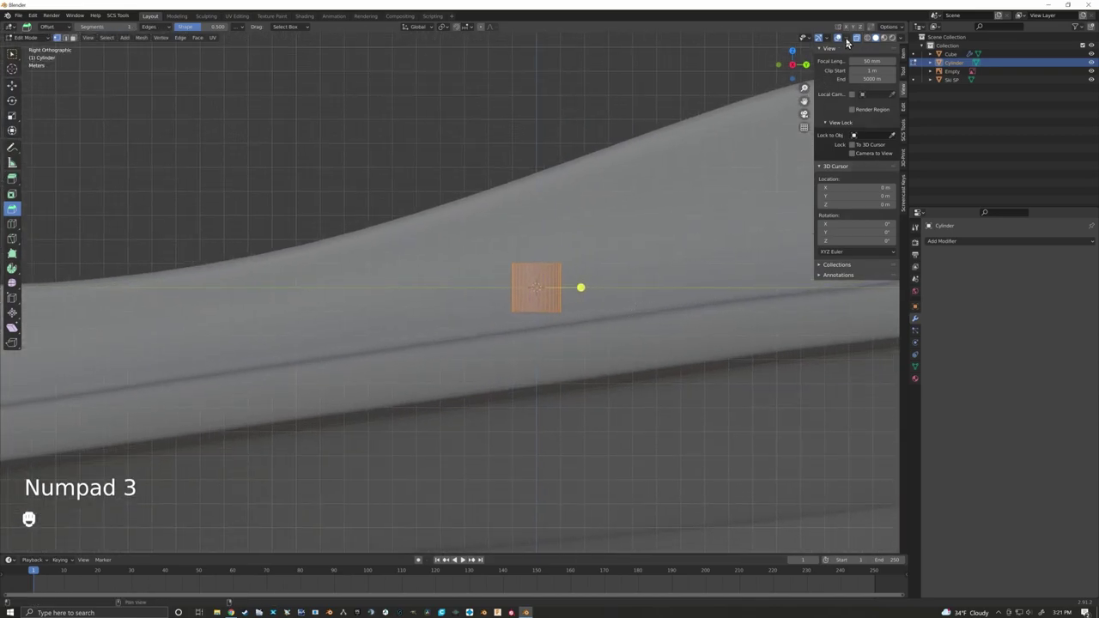
Step: Turn on the edge length measurement overlay for the cylinder's selected edges
click(845, 40)
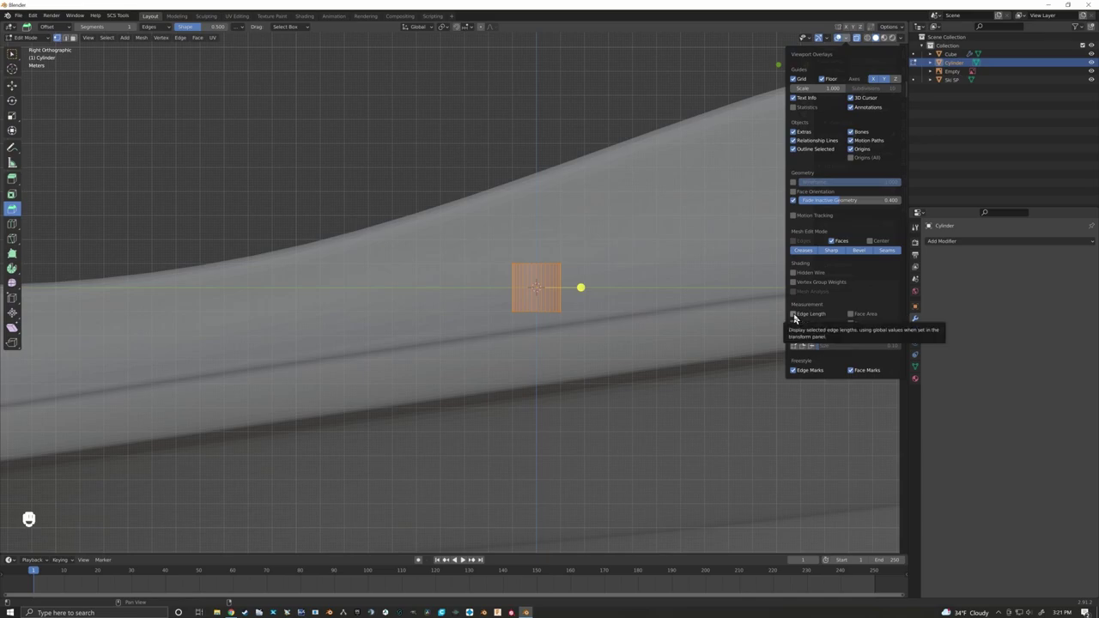
click(793, 314)
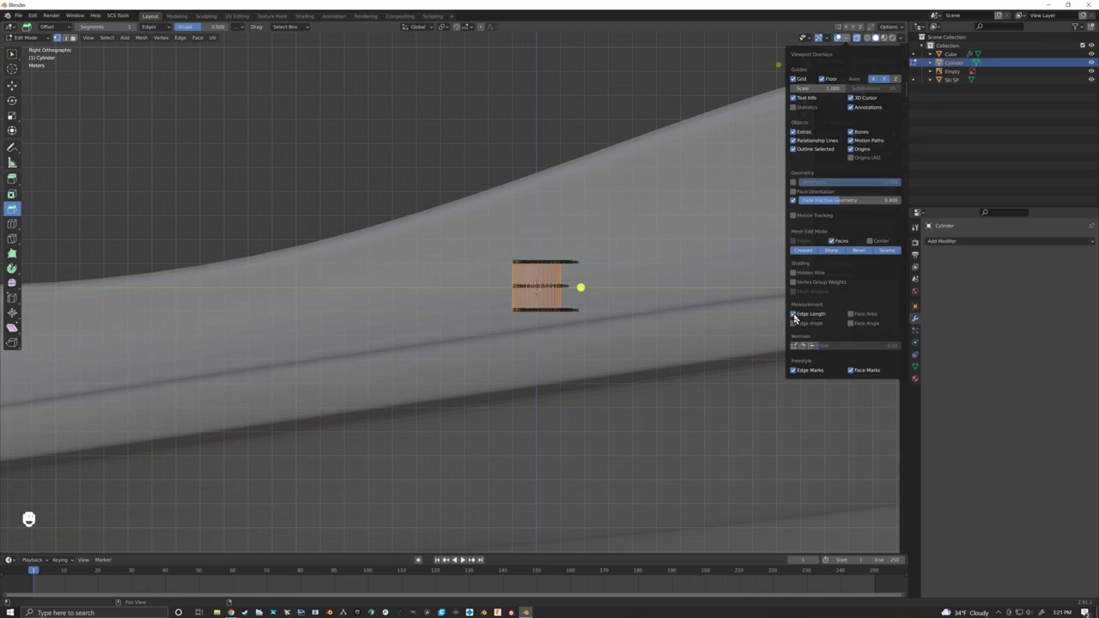
scroll(569, 301, up, 2)
scroll(657, 296, up, 2)
shift+middle_drag(756, 292, 583, 289)
scroll(651, 298, up, 3)
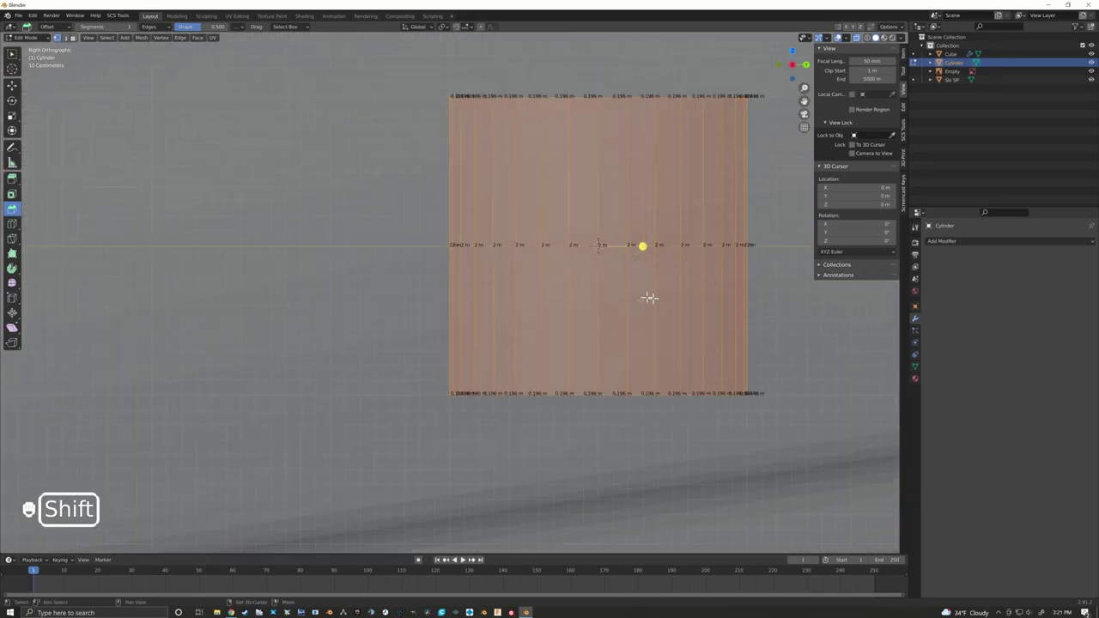
shift+middle_drag(652, 298, 532, 300)
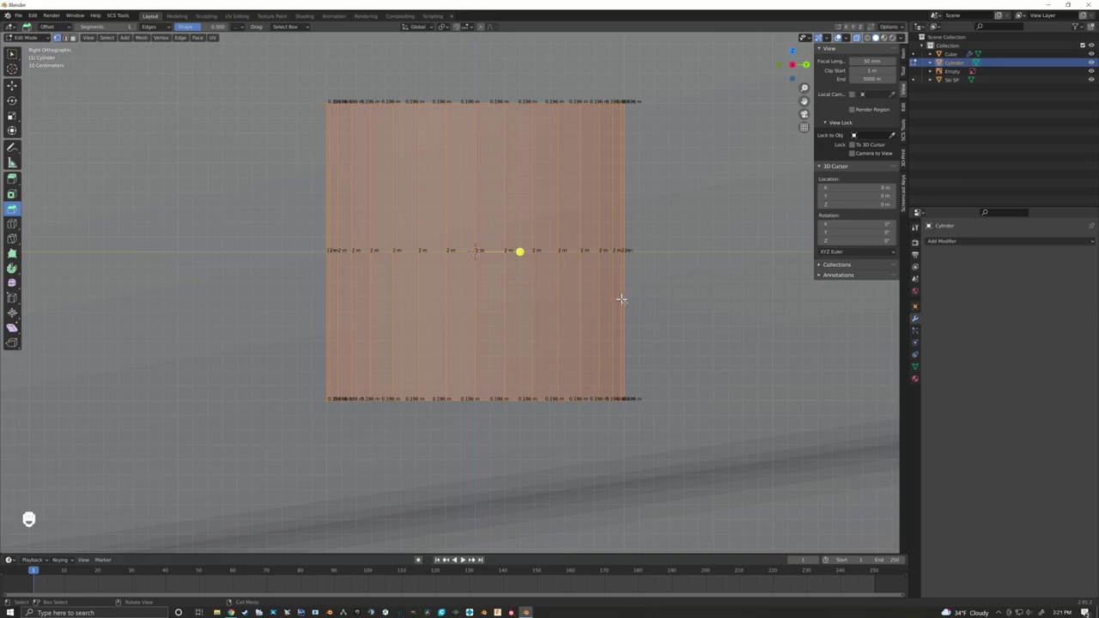
Step: Scale the cylinder up uniformly by about 1.48, to a height of about 2.95 m
key(s)
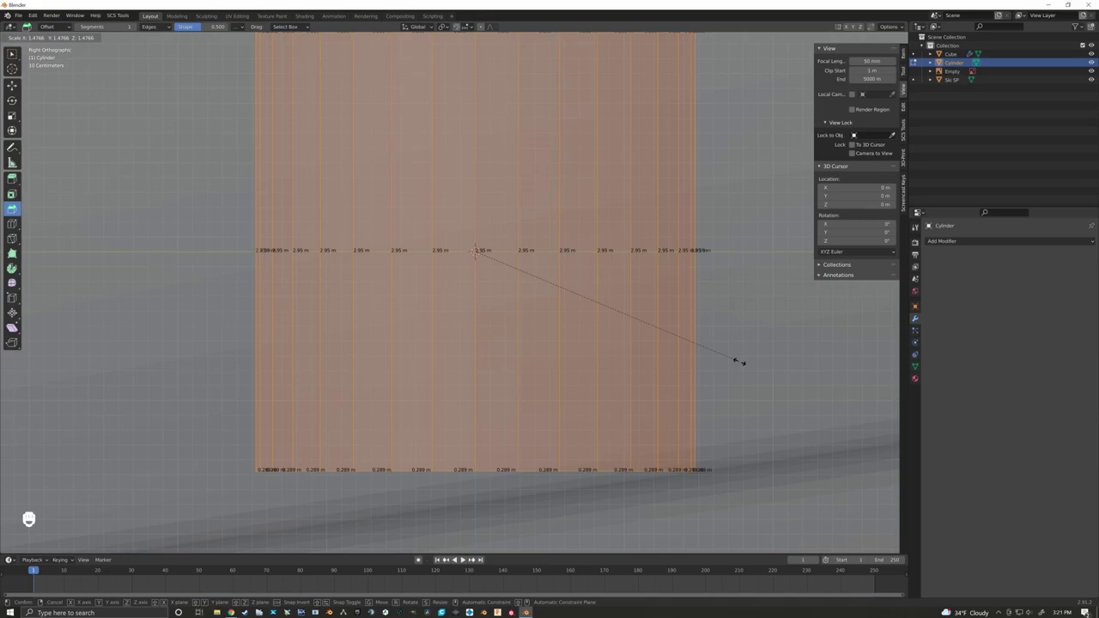
click(739, 362)
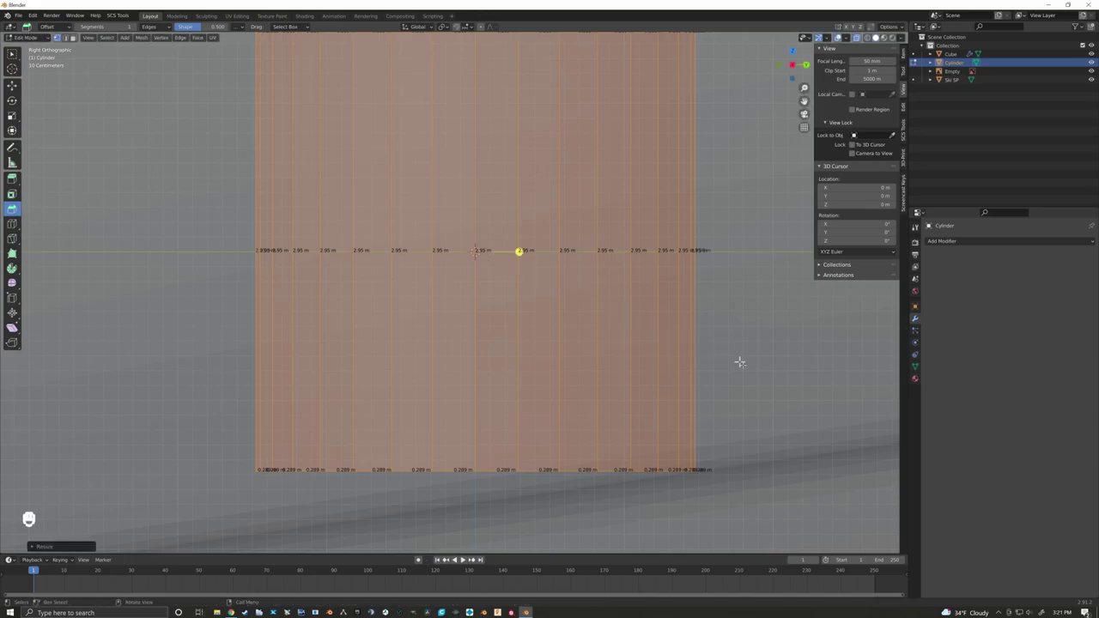
scroll(570, 333, down, 2)
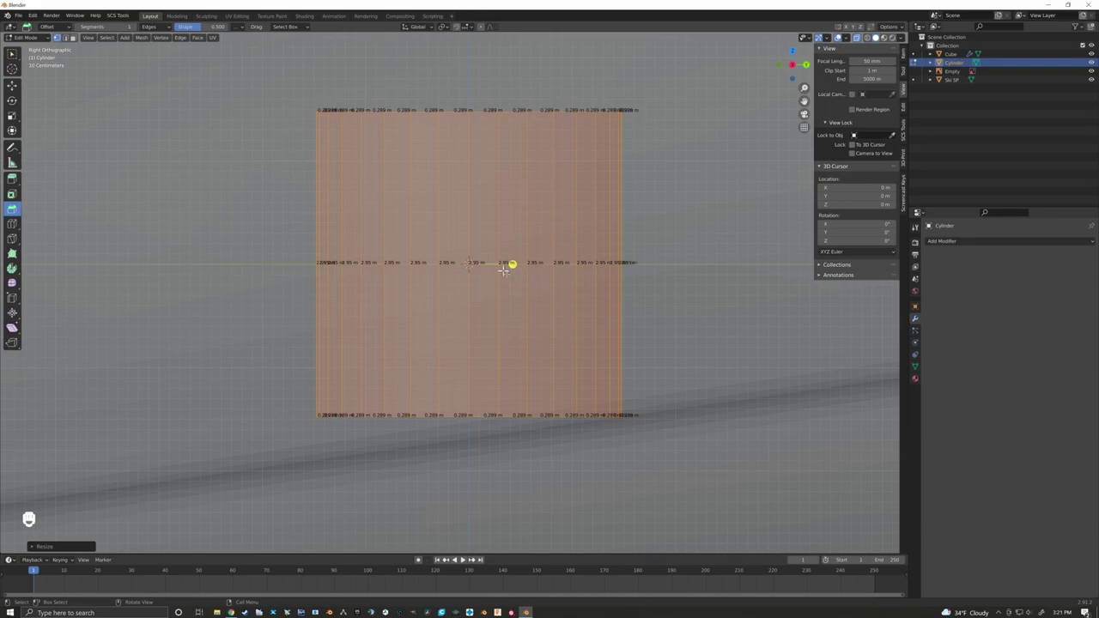
scroll(503, 270, down, 6)
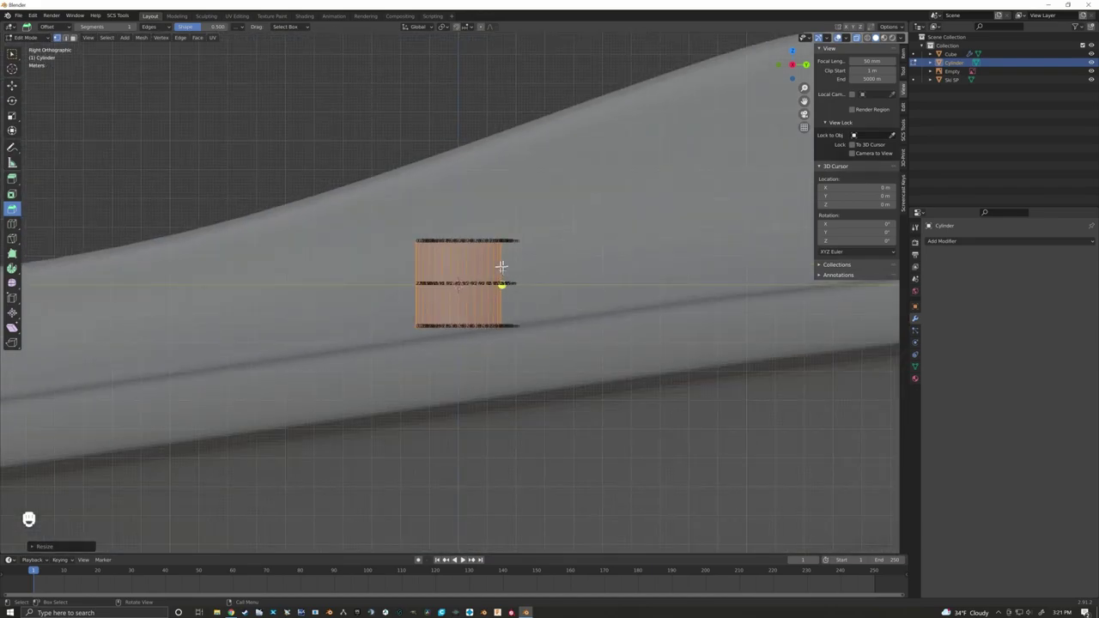
middle_drag(495, 278, 499, 305)
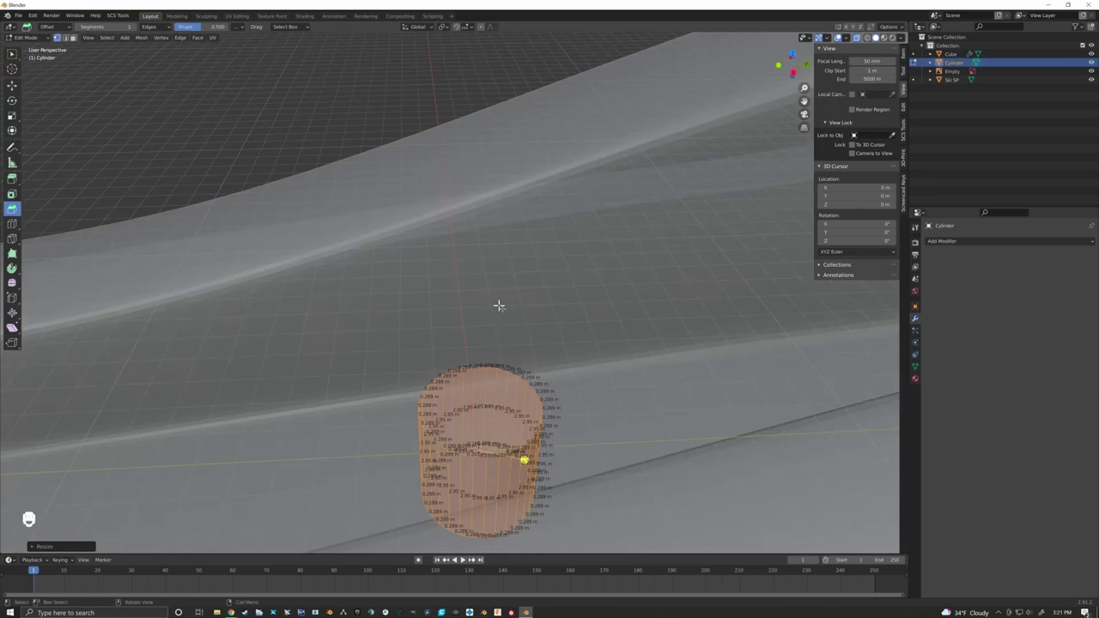
Step: Stretch the cylinder along the Z axis to about seven times its height in the right orthographic view
key(KP_3)
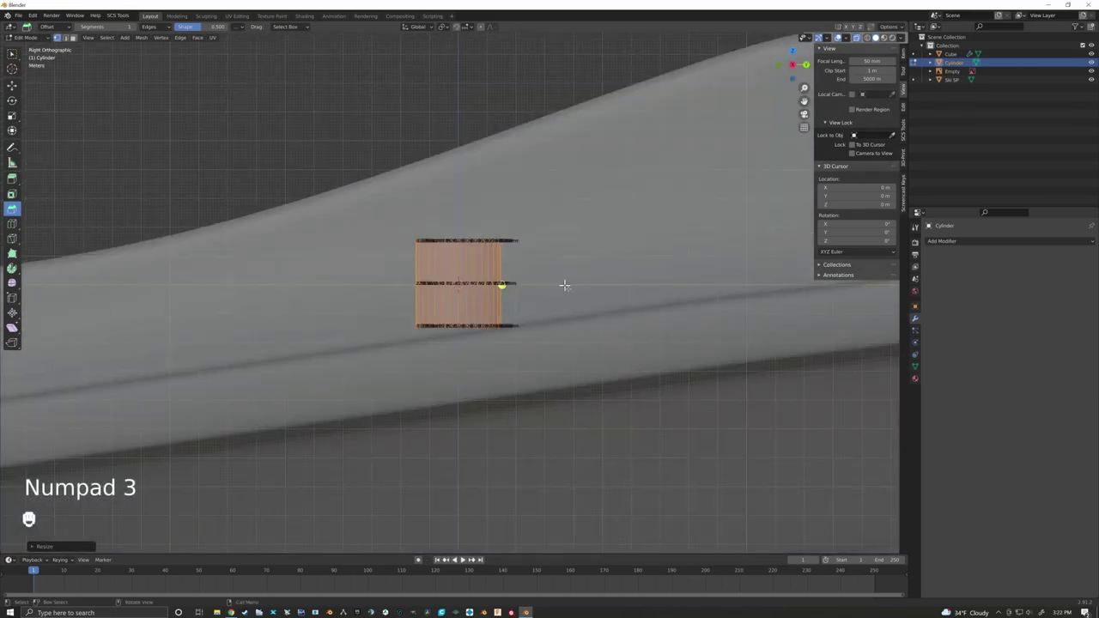
key(s)
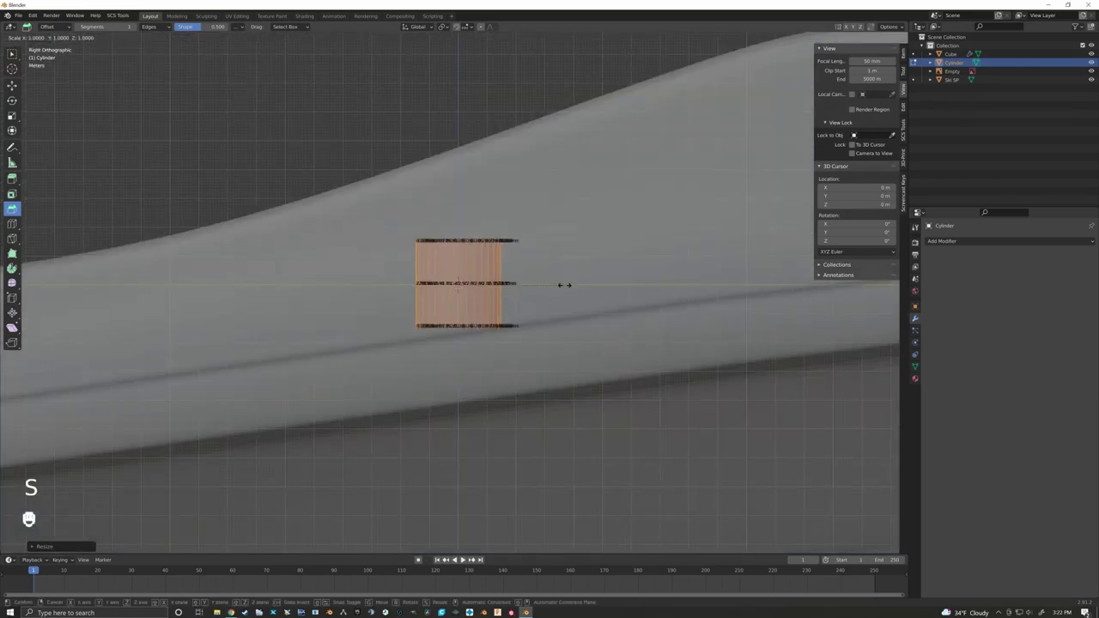
key(z)
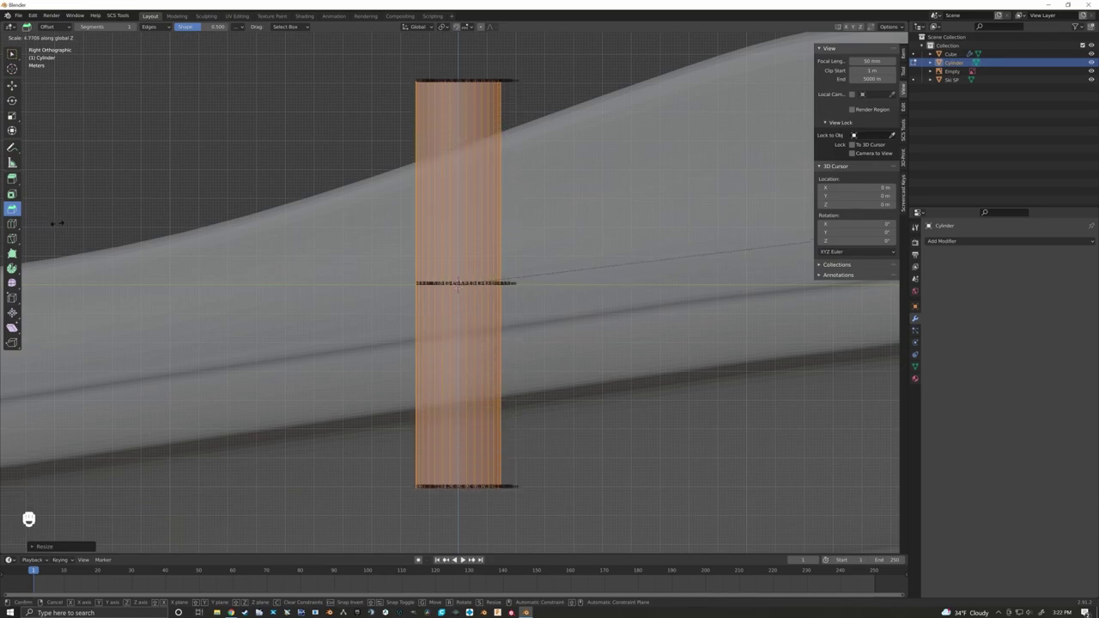
click(283, 217)
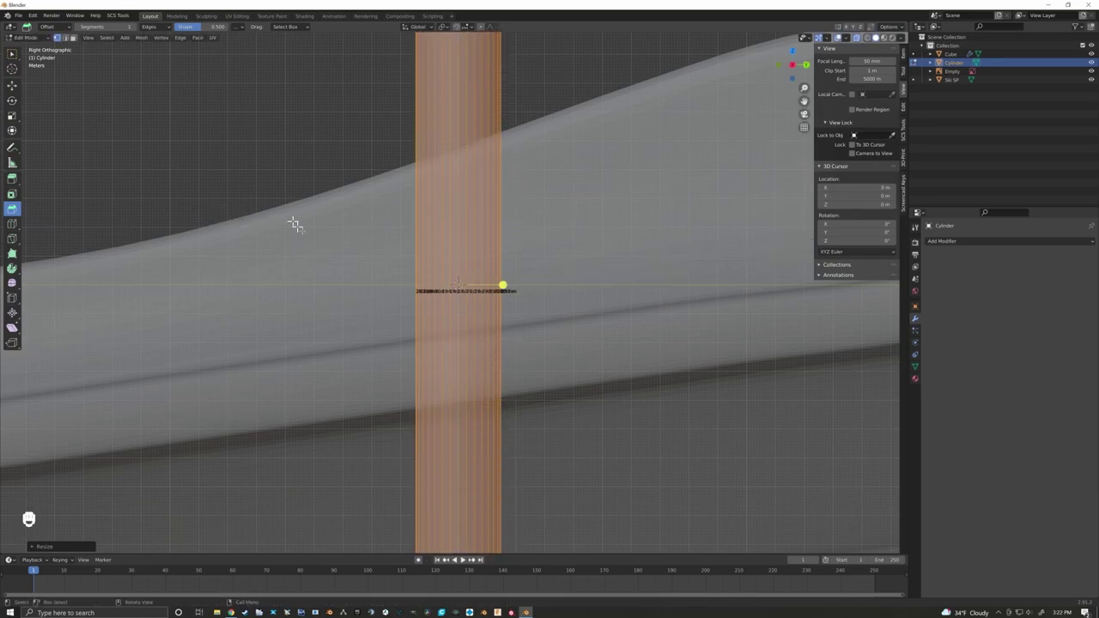
scroll(356, 233, down, 5)
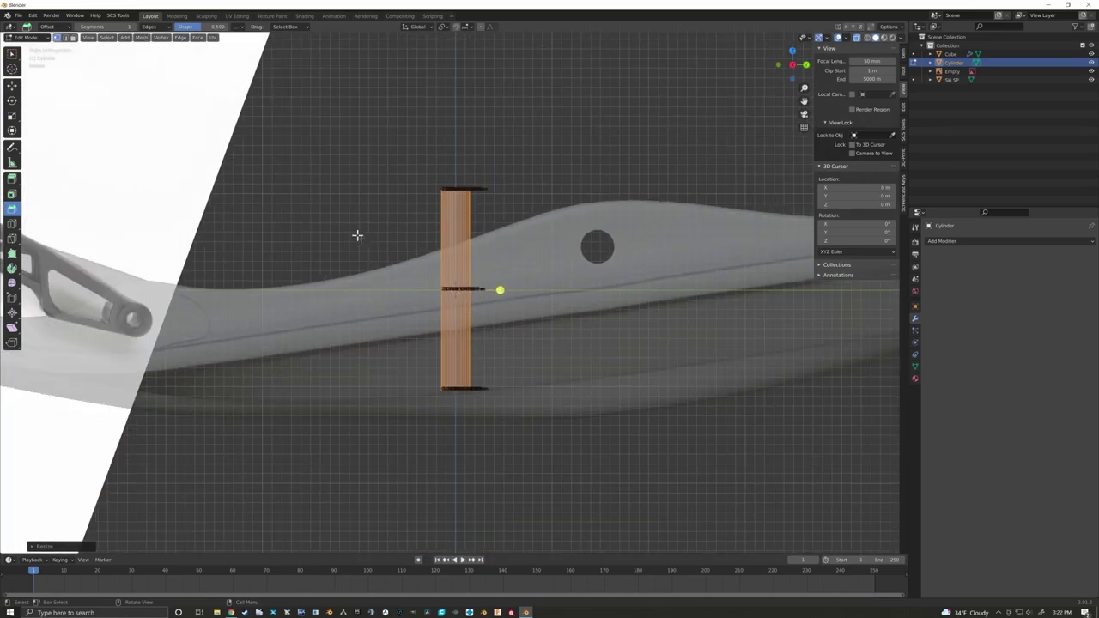
Step: Rotate the cylinder 90 degrees in the front orthographic view so it lies across the ski's rails
key(KP_1)
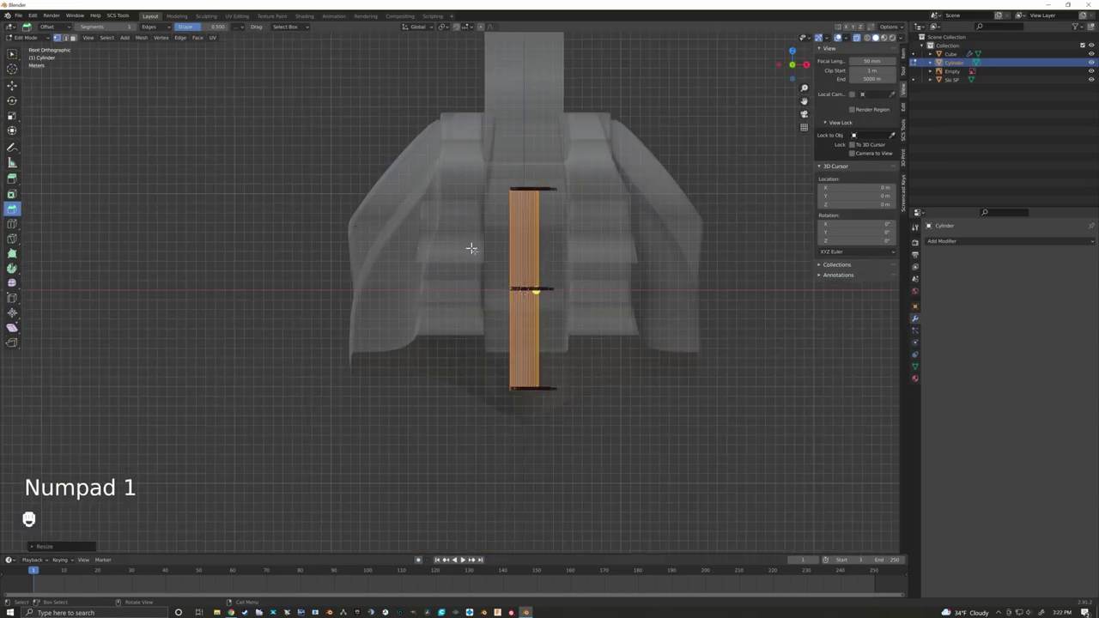
key(r)
key(KP_9)
key(KP_0)
key(KP_Enter)
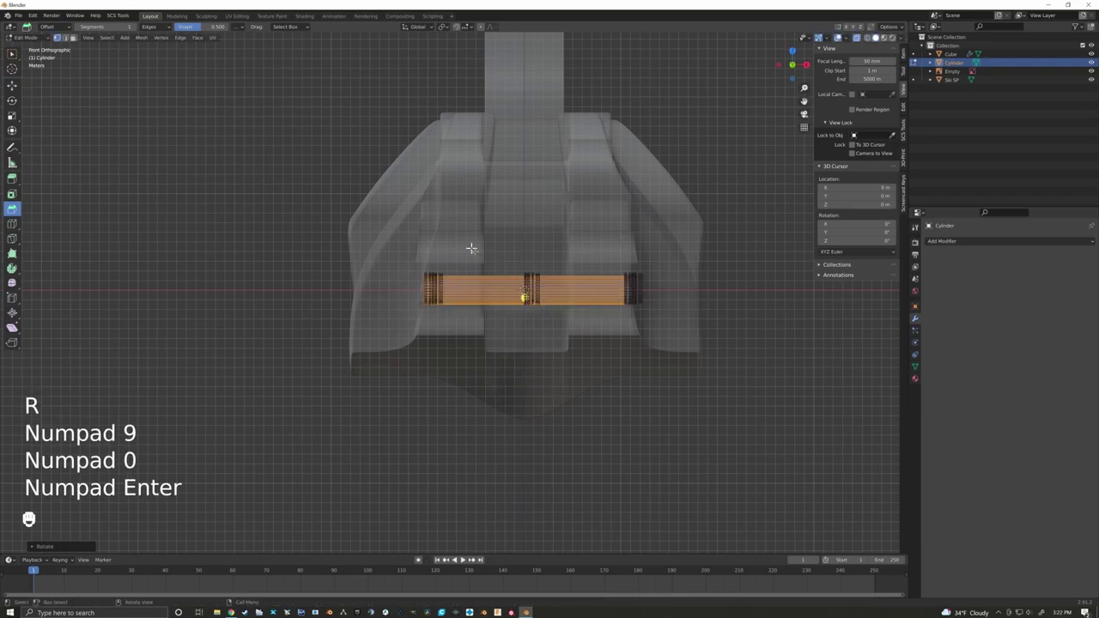
Step: Return to the right orthographic view and turn off the edge length measurement overlay
click(805, 64)
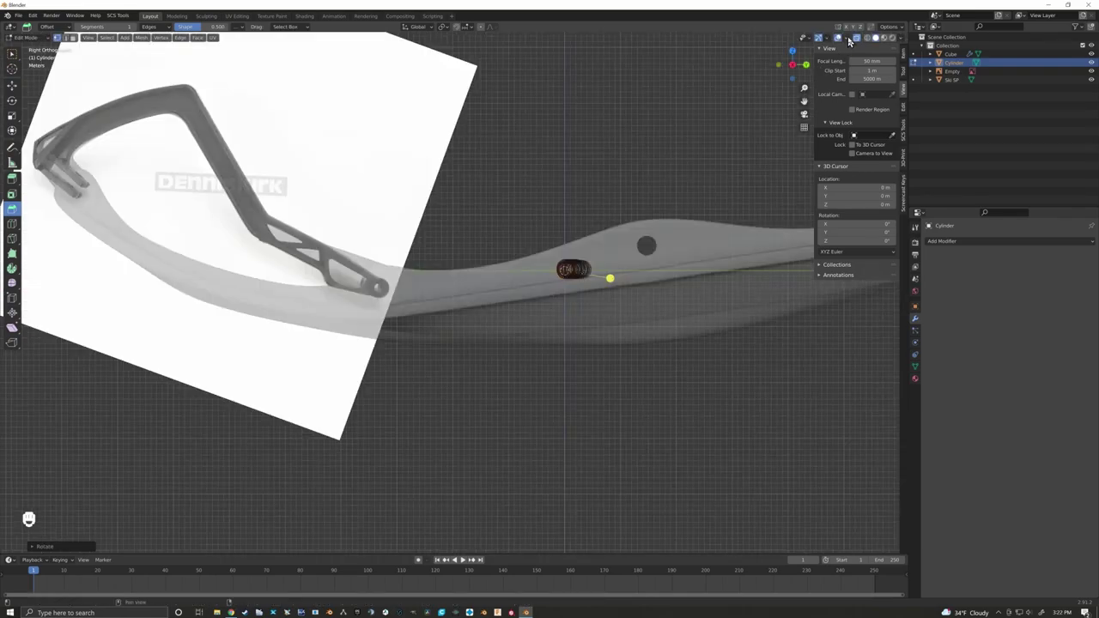
click(846, 39)
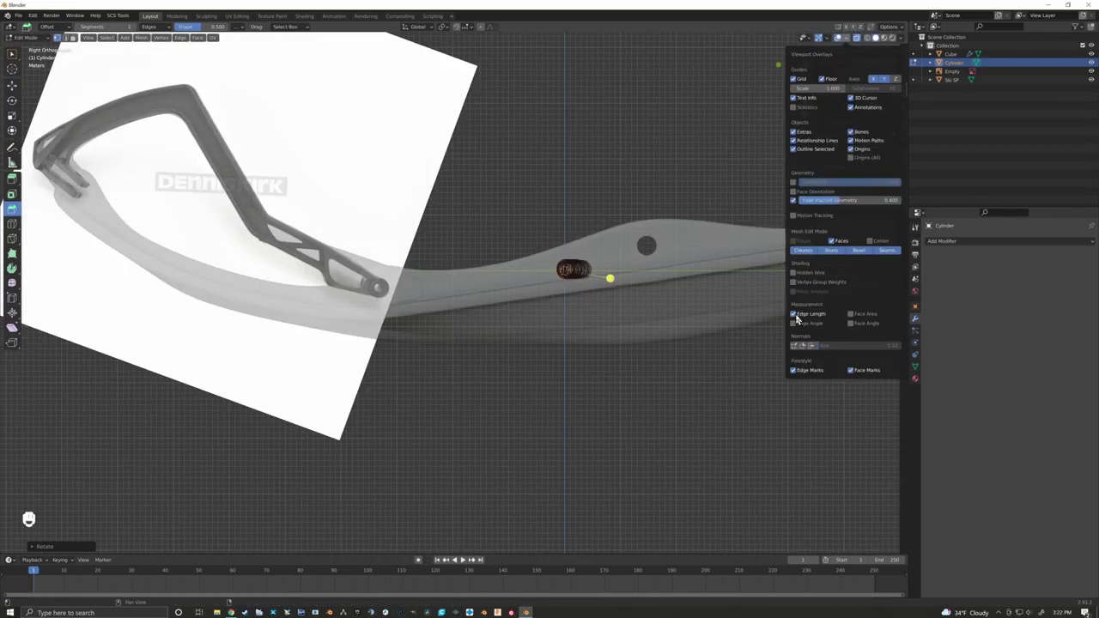
key(n)
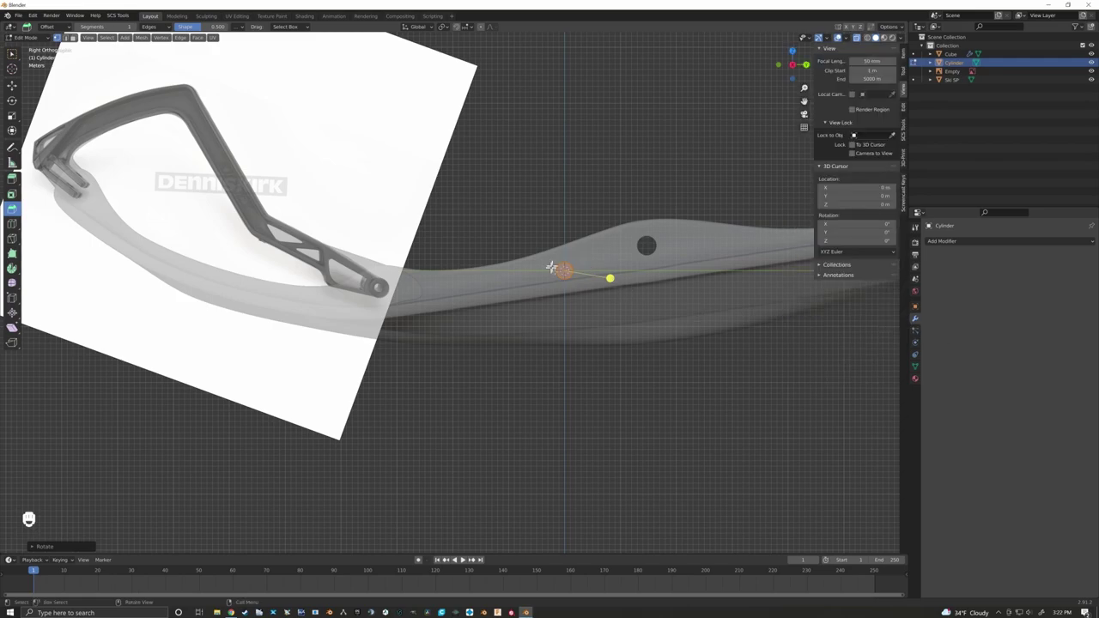
Step: Move the cylinder onto the round mounting end at the rear of the handle in the reference image
key(w)
key(g)
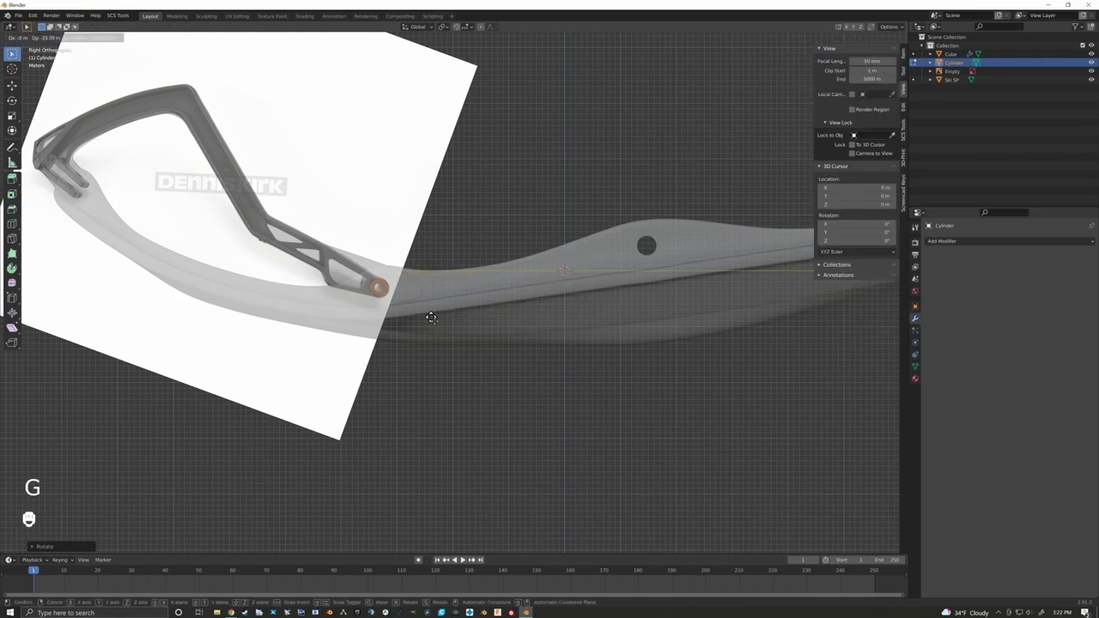
click(433, 317)
scroll(433, 317, up, 3)
shift+middle_drag(515, 330, 601, 351)
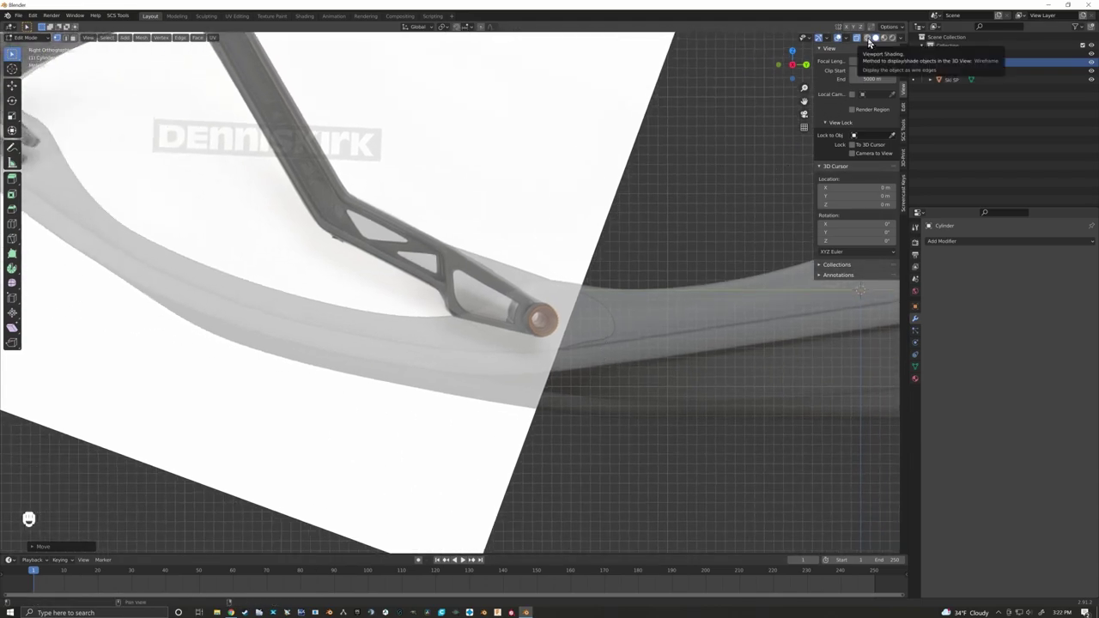
Step: Show the scene in wireframe and fine-tune the cylinder's position to centre it on the handle's rear mounting end
click(868, 38)
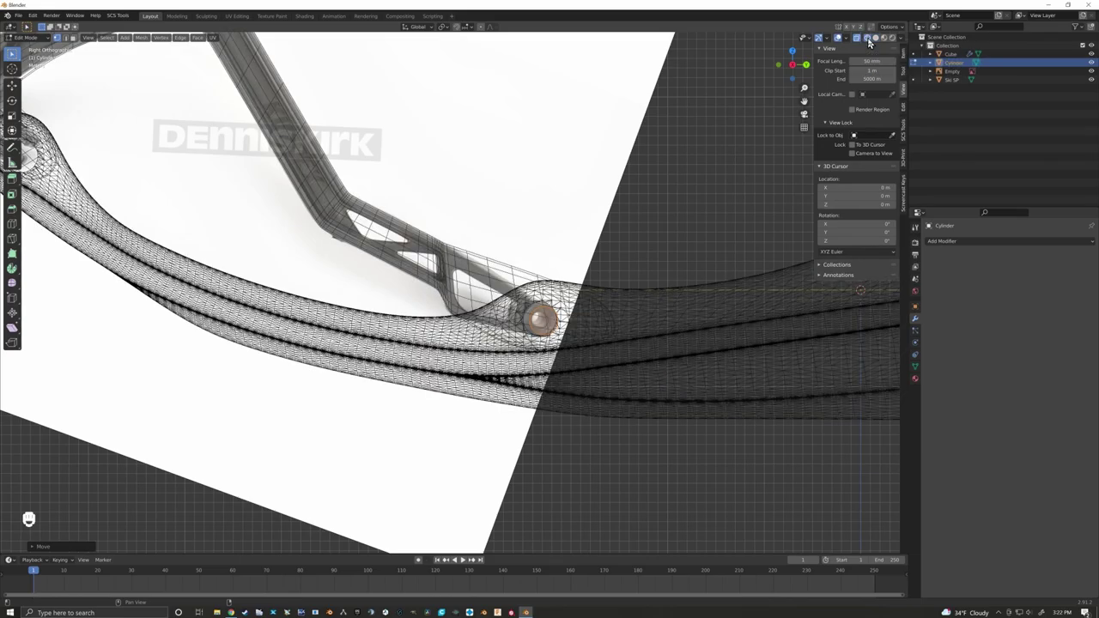
scroll(547, 324, down, 6)
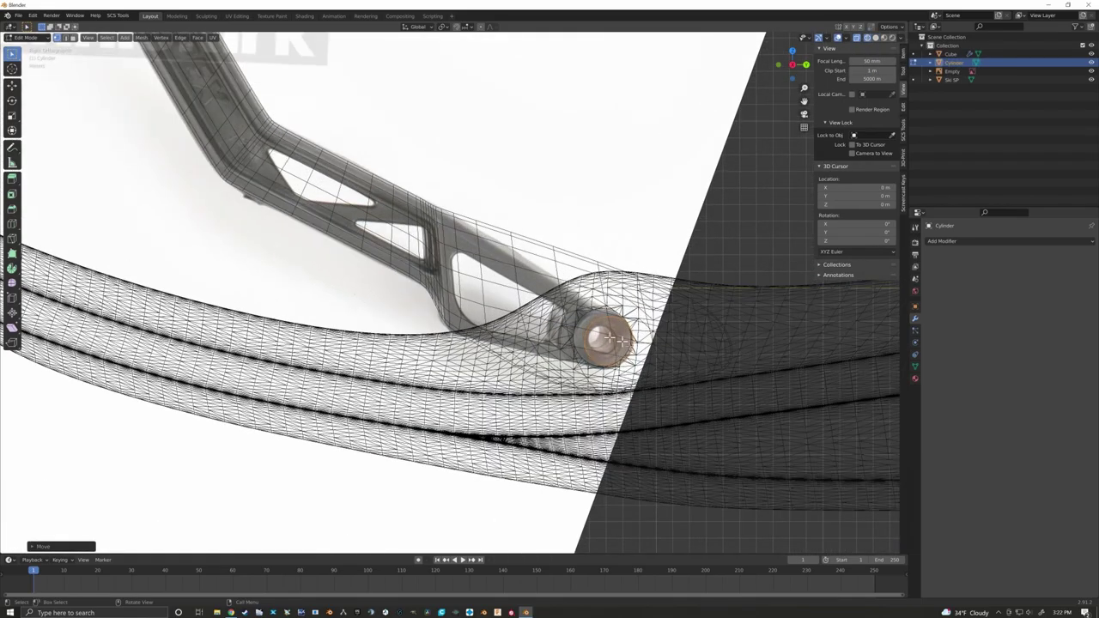
shift+middle_drag(688, 366, 472, 292)
scroll(472, 292, down, 3)
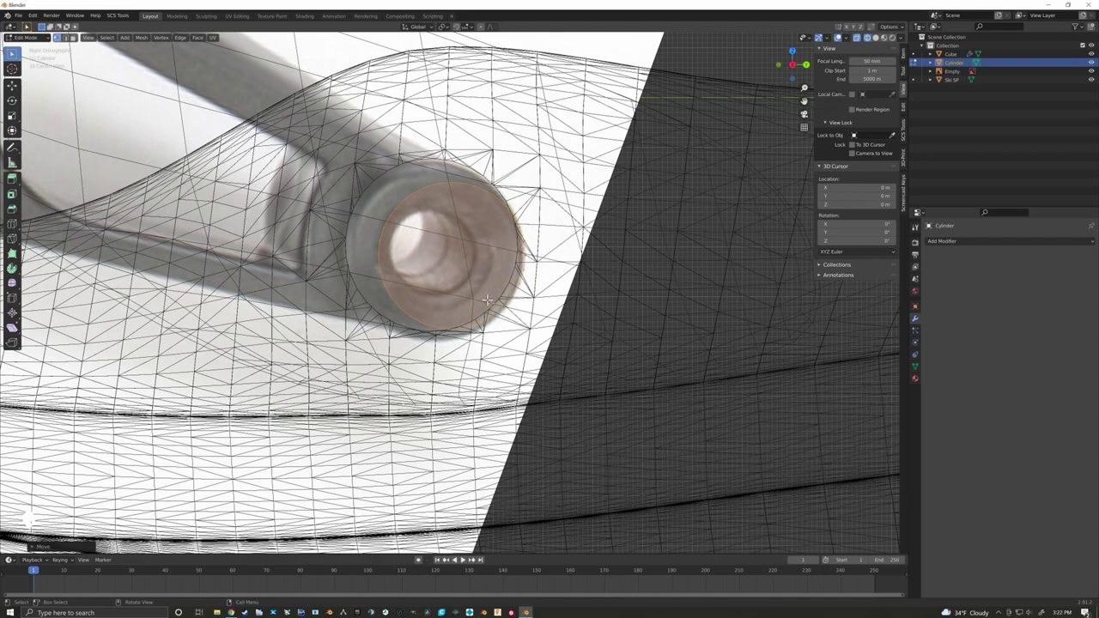
key(g)
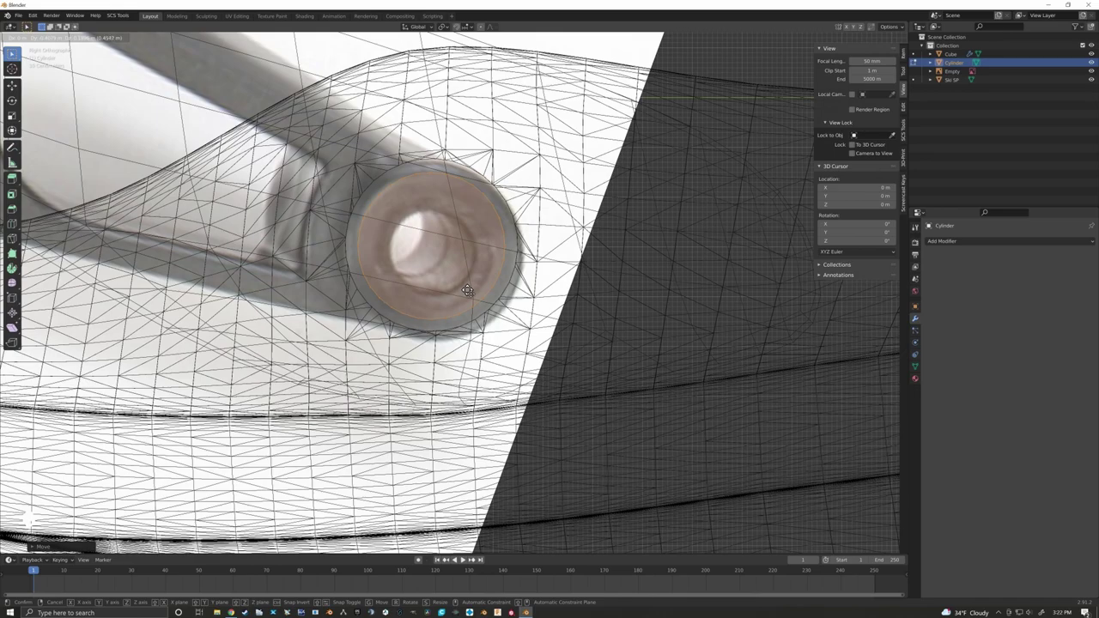
click(467, 290)
Step: Duplicate the cylinder's mesh and align the copy with the mounting hole at the ski's front tip
scroll(463, 292, down, 10)
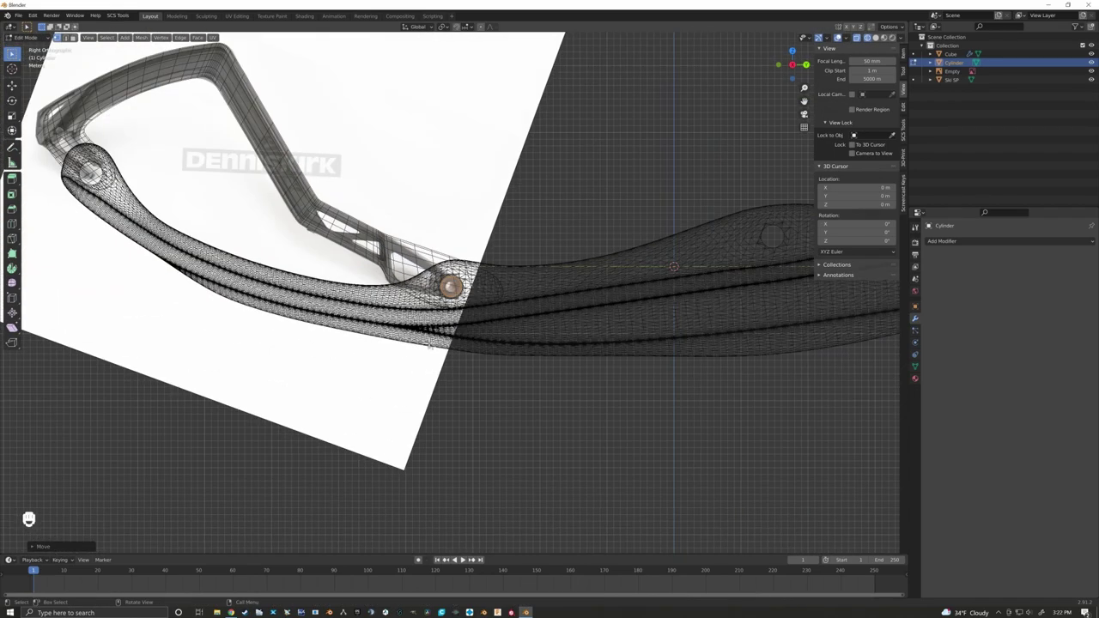
shift+middle_drag(429, 341, 586, 357)
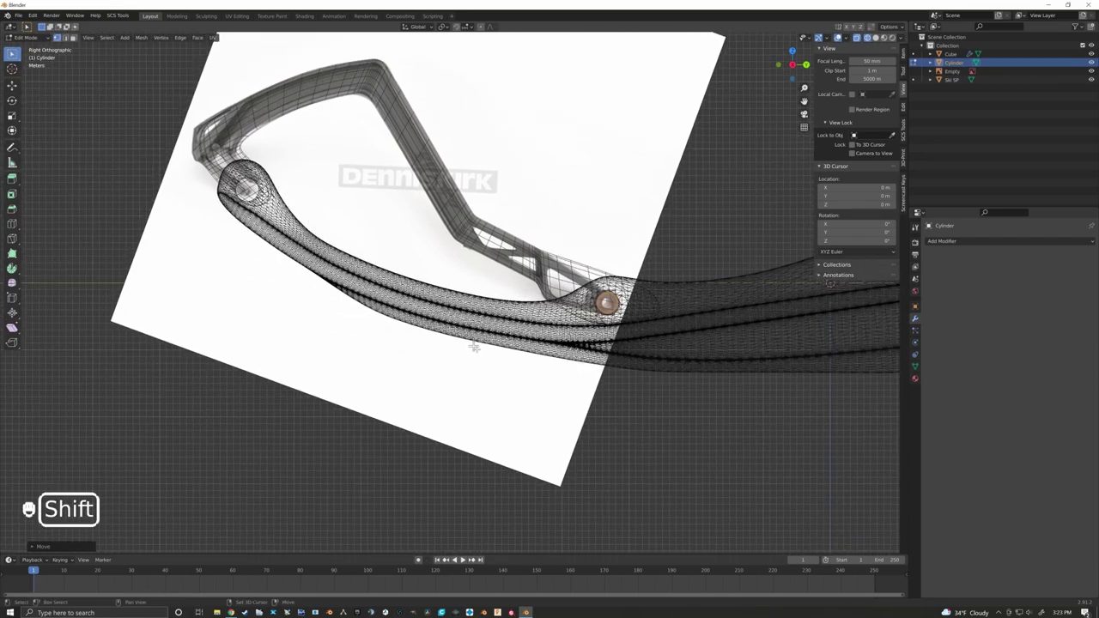
key(shift+d)
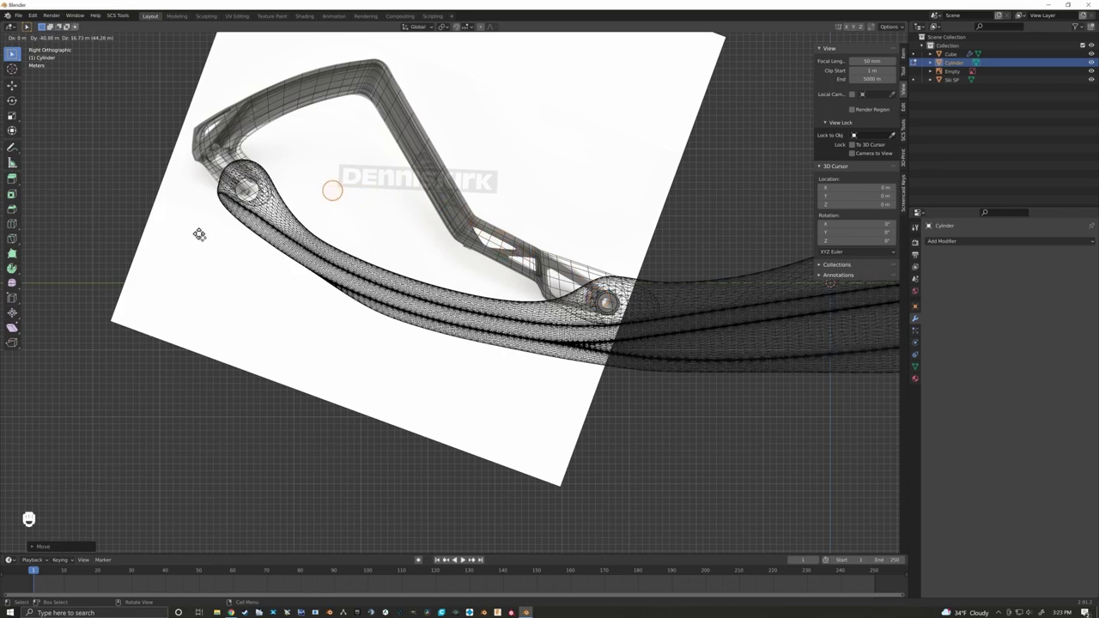
click(114, 232)
scroll(114, 233, up, 6)
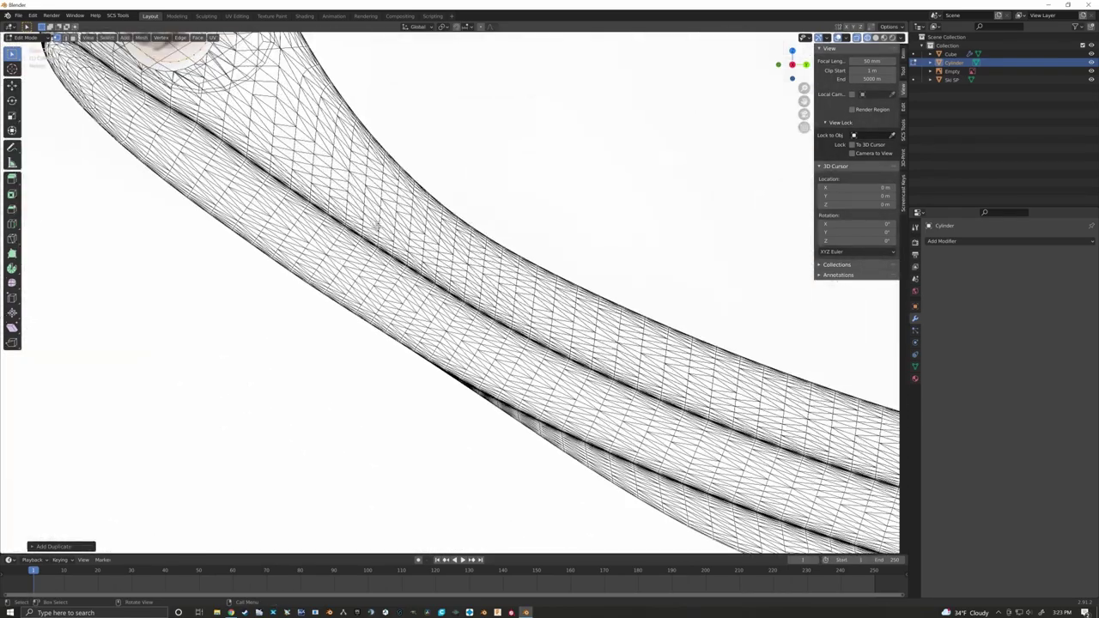
scroll(536, 304, down, 5)
scroll(536, 304, up, 4)
key(g)
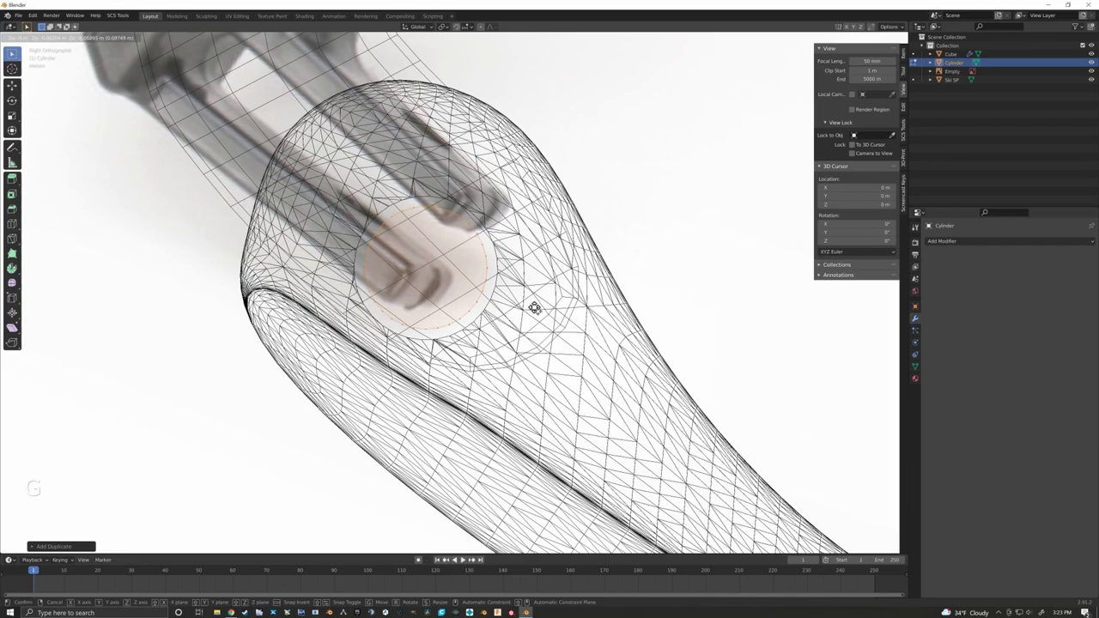
click(534, 308)
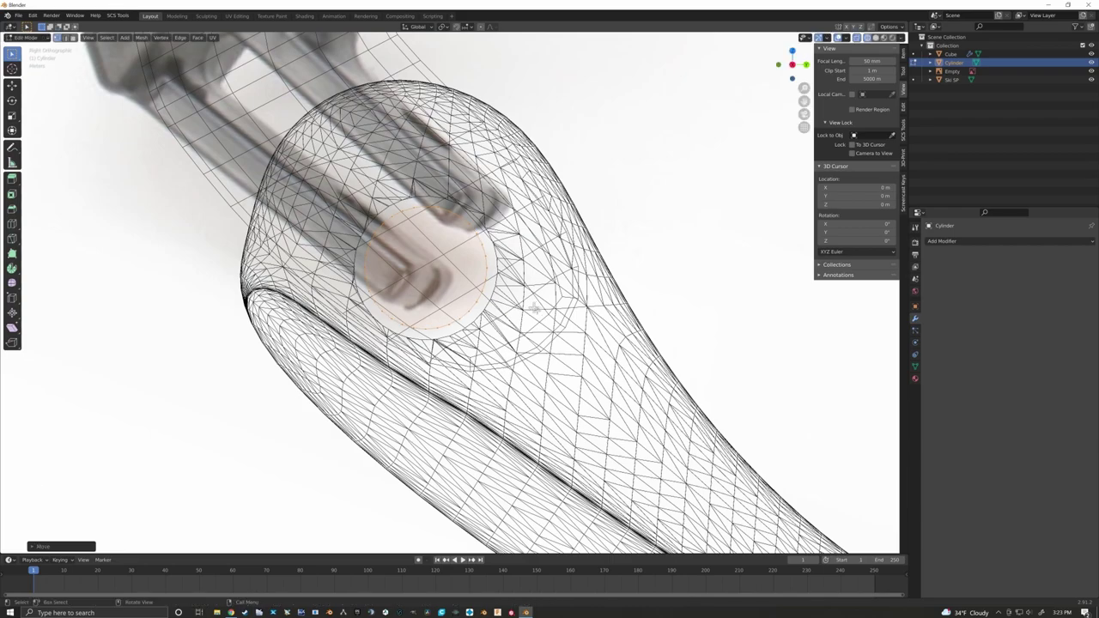
Step: Return to solid shading and use X-ray to check how both cylinders pass through the handle and the ski's rails
scroll(515, 298, down, 5)
middle_drag(515, 298, 696, 162)
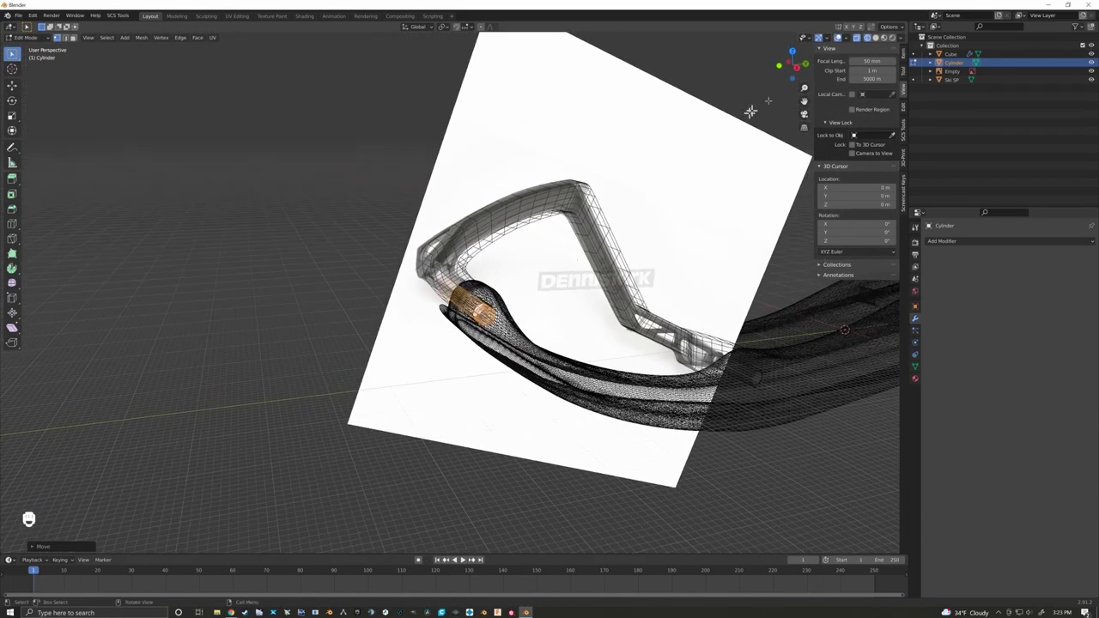
click(875, 40)
click(855, 38)
mouse_move(633, 186)
middle_down()
mouse_move(569, 226)
mouse_move(484, 249)
mouse_move(559, 252)
mouse_move(553, 284)
middle_up()
middle_drag(597, 237, 421, 404)
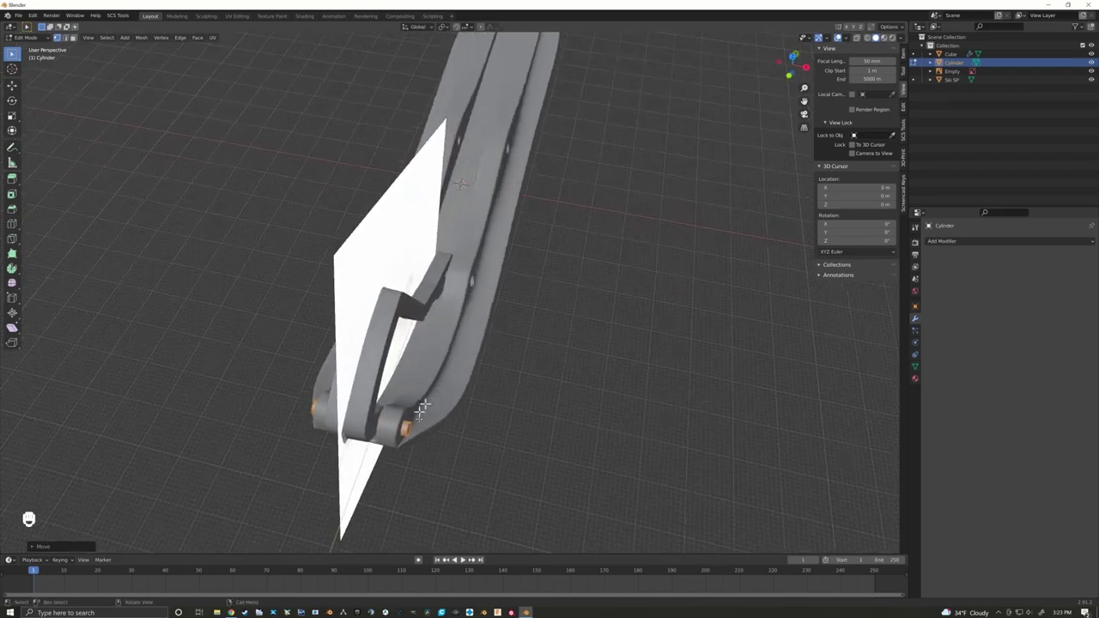
click(856, 38)
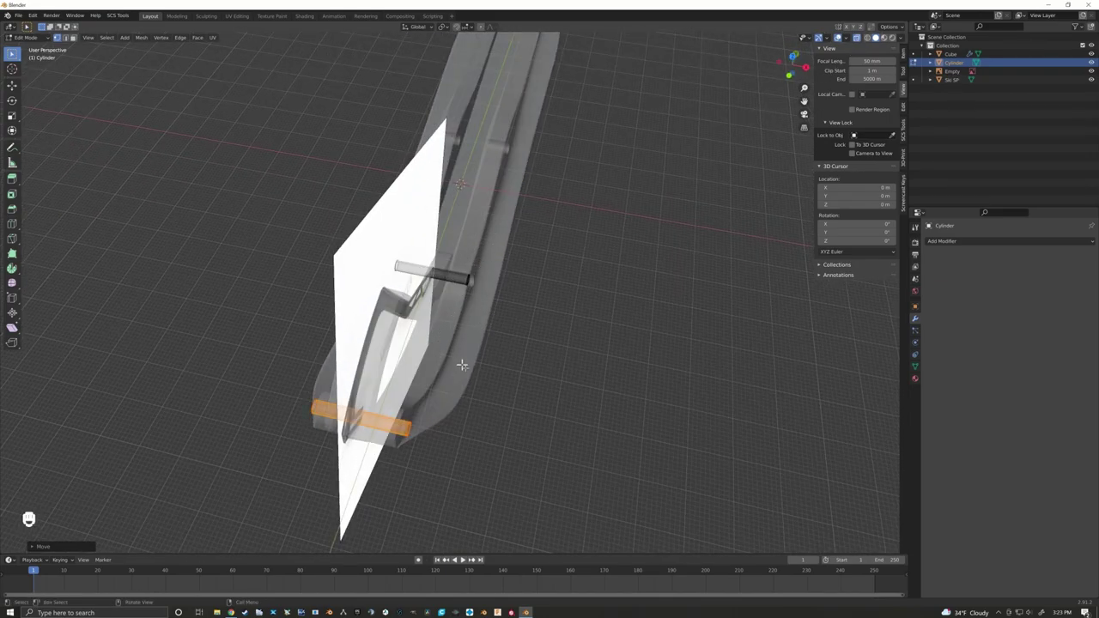
middle_drag(473, 360, 453, 358)
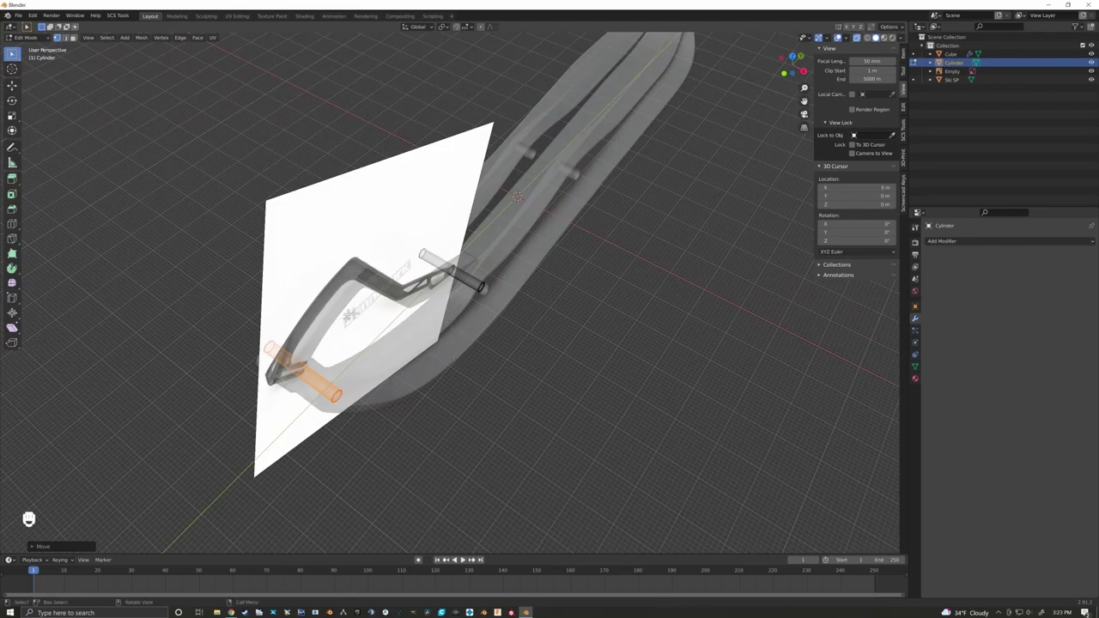
Step: Leave Edit Mode and add a Boolean Difference modifier to the handle with the cylinder as its object
key(Tab)
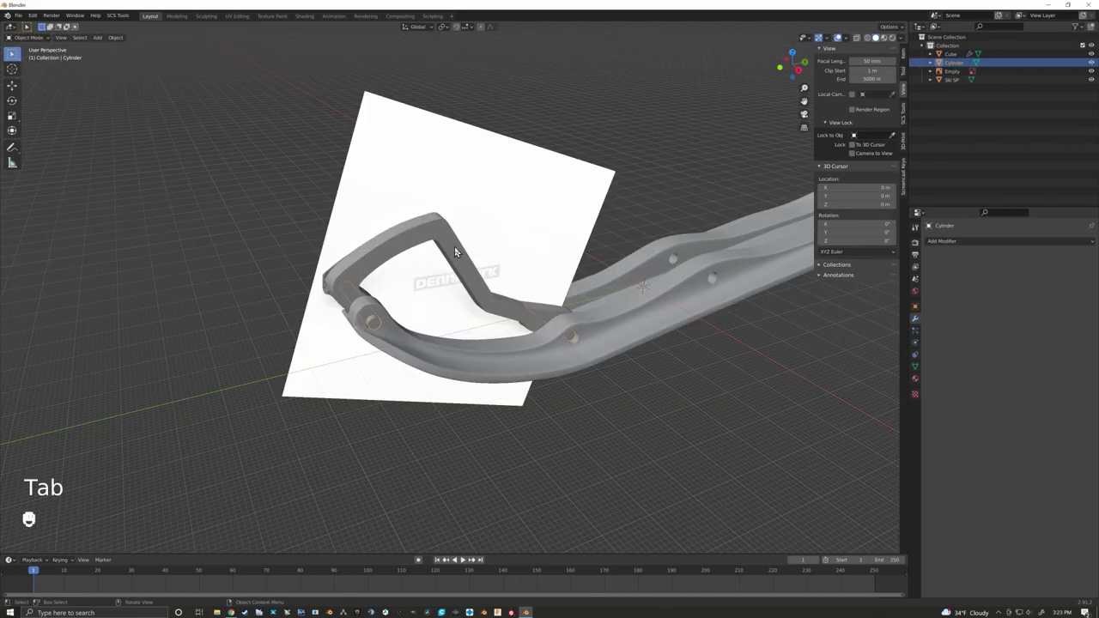
click(454, 247)
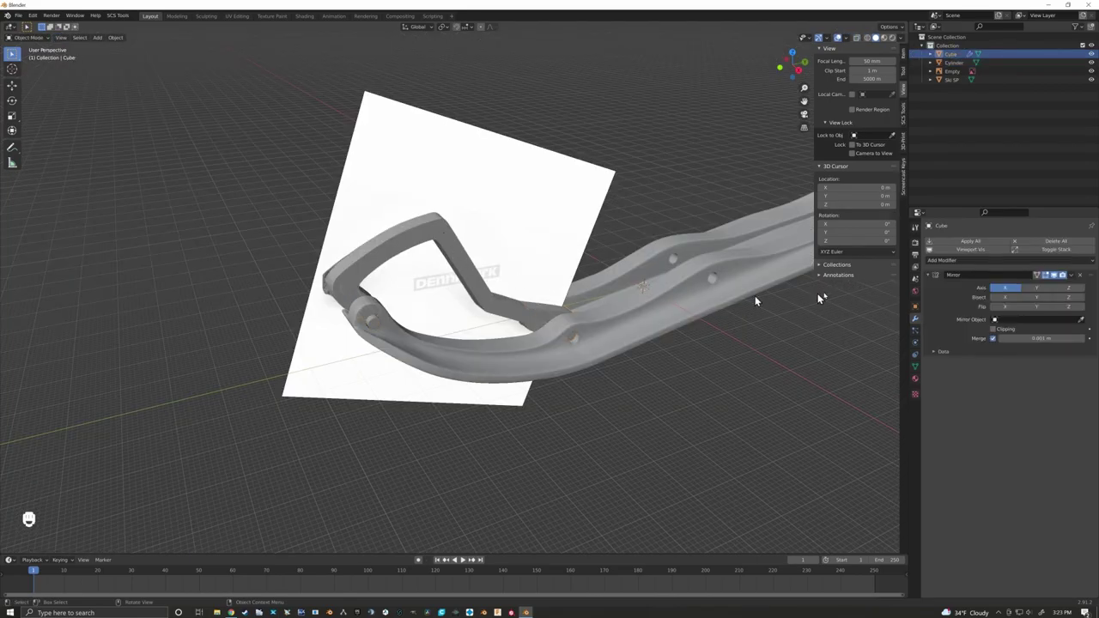
click(947, 262)
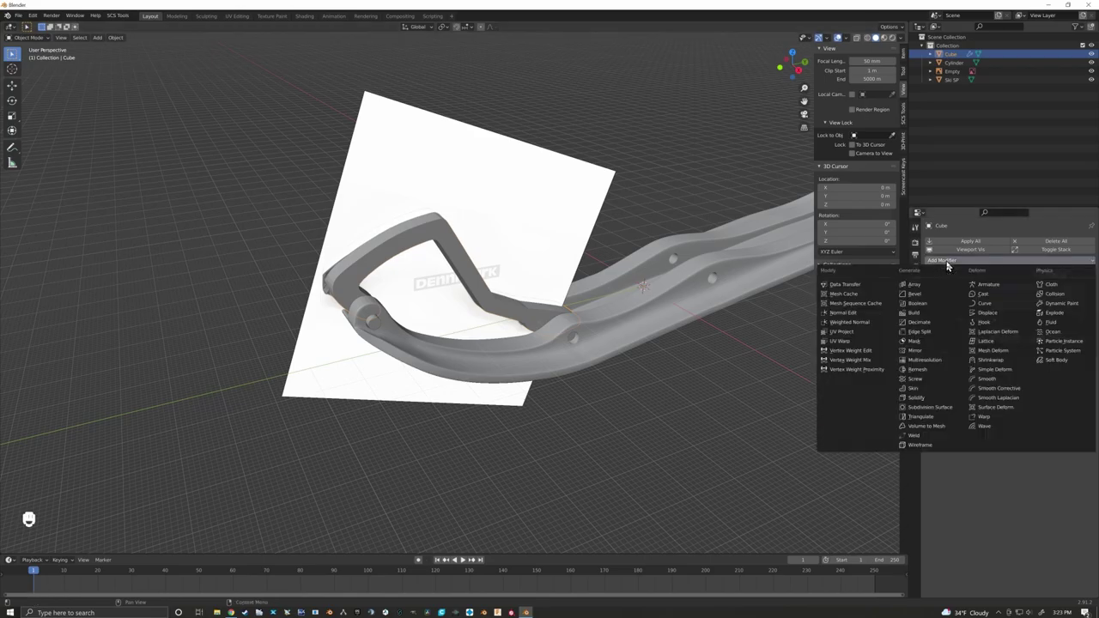
click(919, 306)
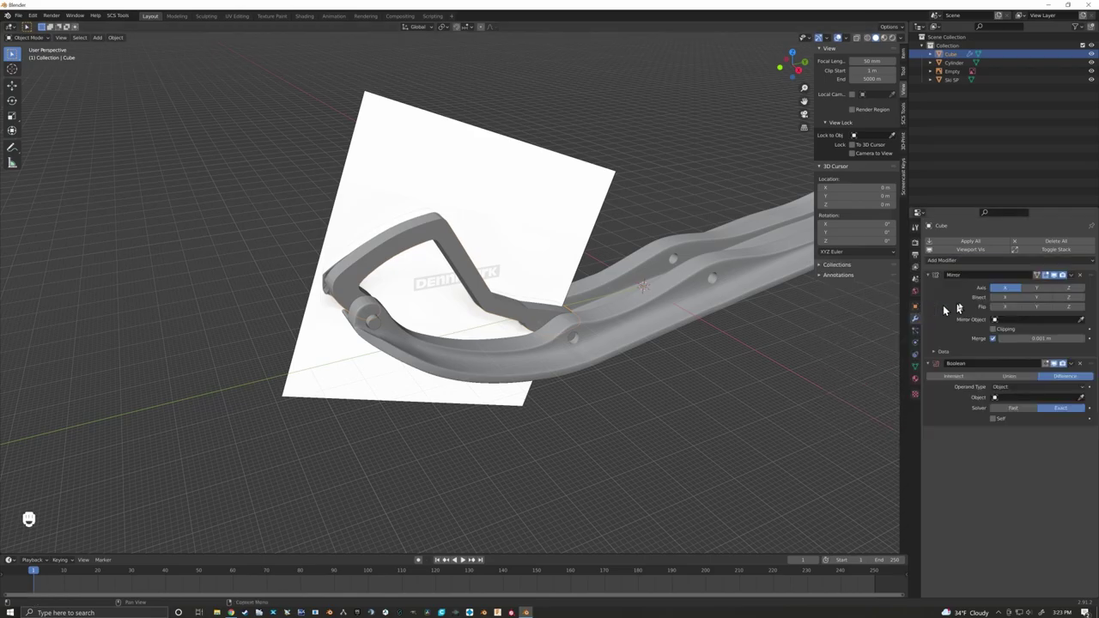
click(1081, 397)
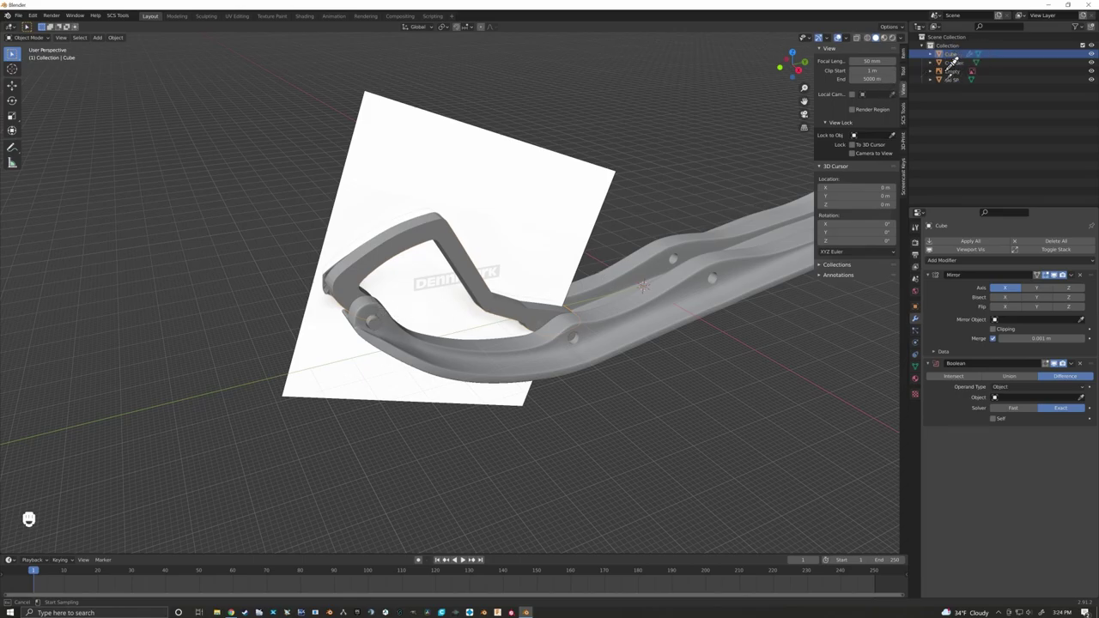
click(376, 329)
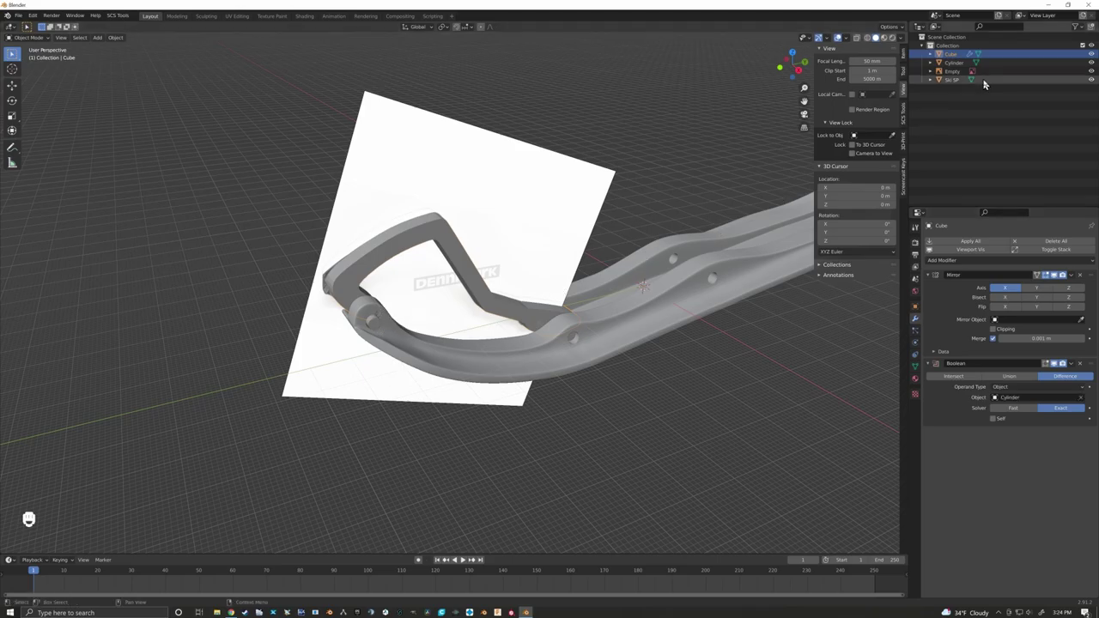
Step: Hide the cylinder and the ski, and inspect the holes cut through both ends of the handle
click(1091, 63)
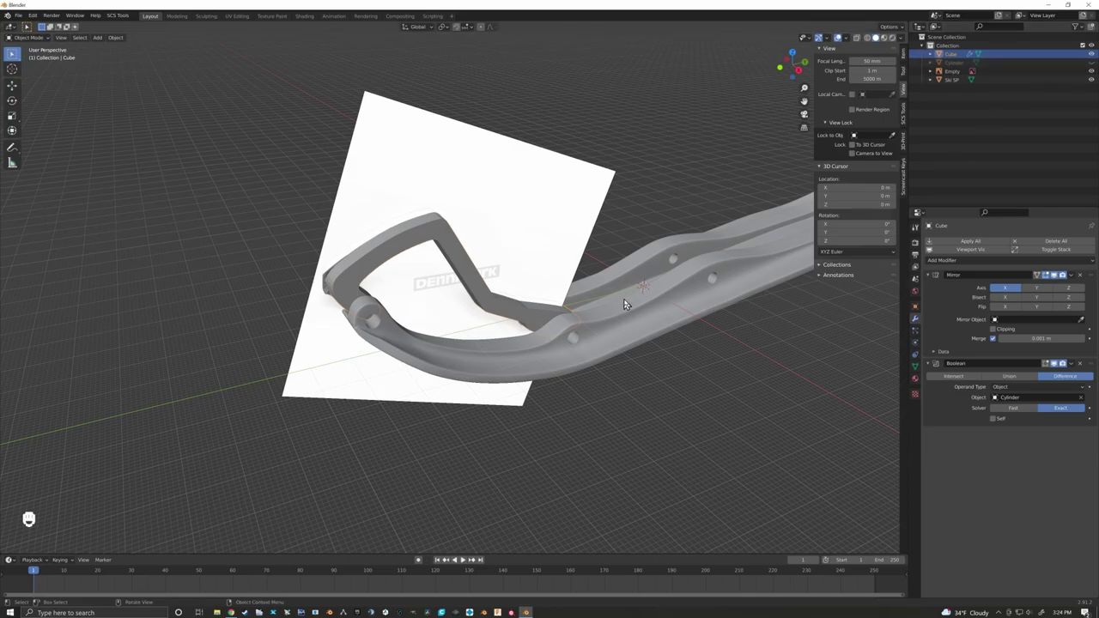
middle_drag(681, 392, 656, 370)
scroll(420, 311, up, 3)
shift+middle_drag(420, 311, 536, 302)
scroll(534, 329, up, 2)
scroll(535, 321, down, 2)
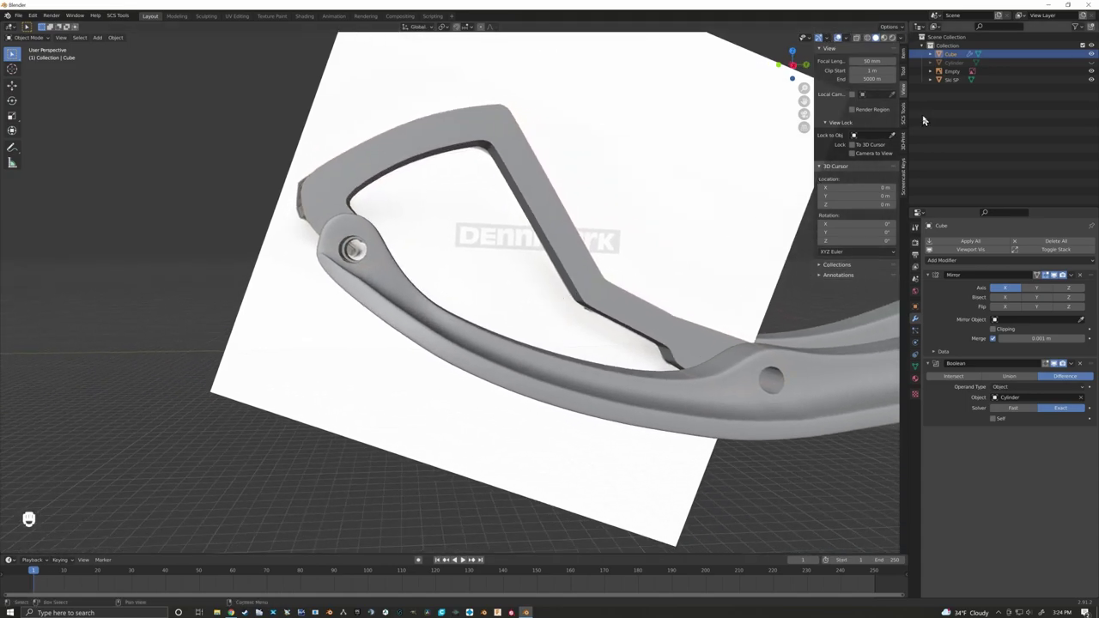
click(1091, 79)
middle_drag(669, 296, 650, 280)
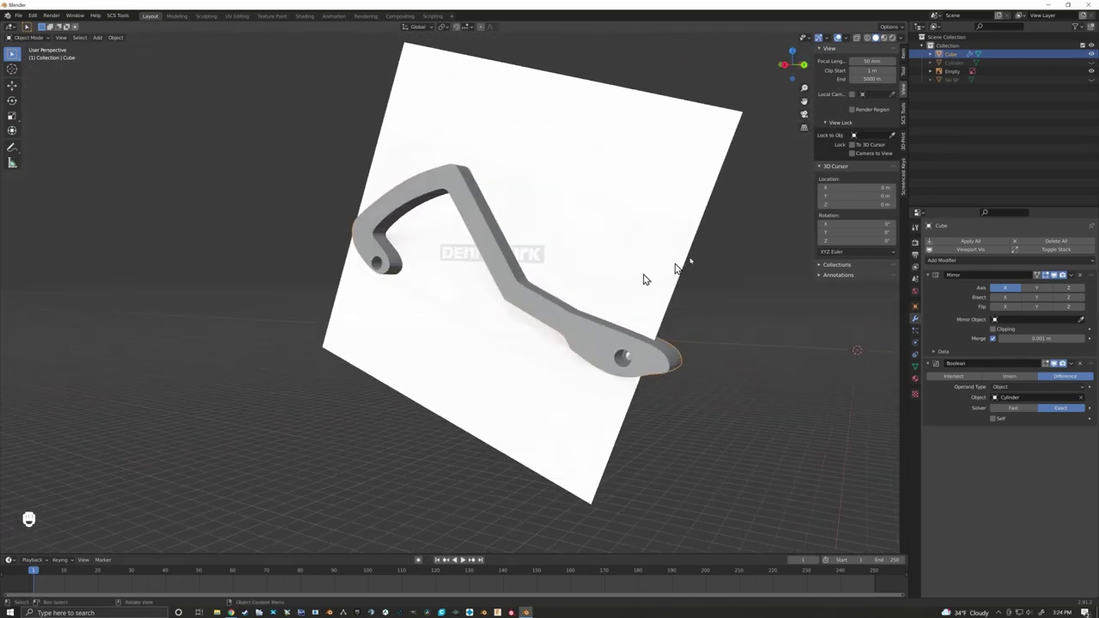
Step: Hide the reference image and start an STL export into the Ski hook mod tut folder on the Desktop
click(1091, 71)
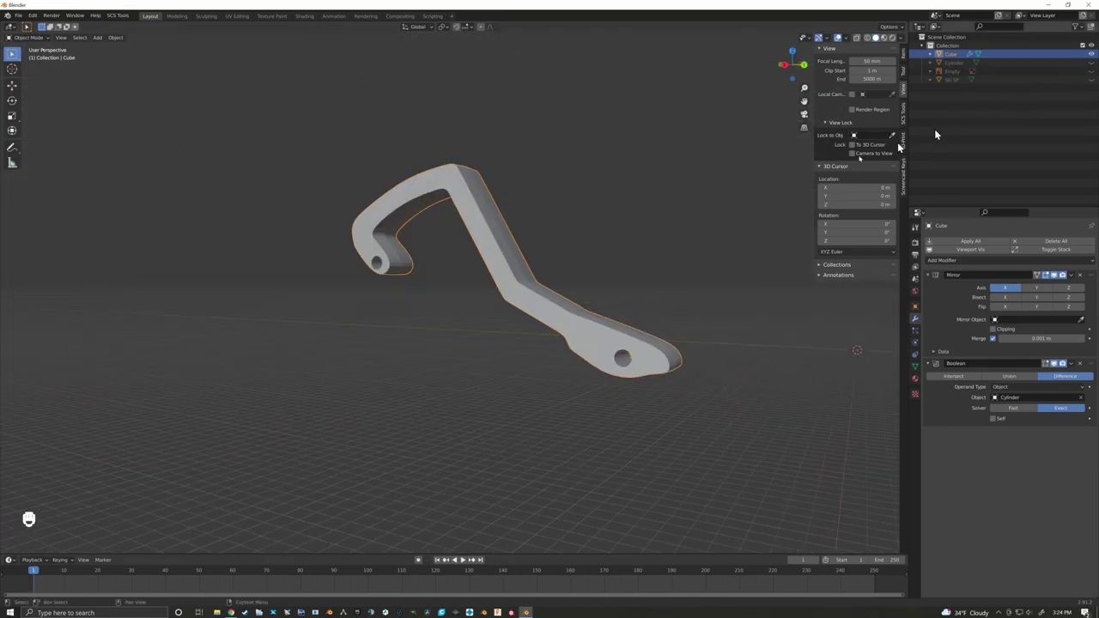
middle_drag(446, 253, 520, 327)
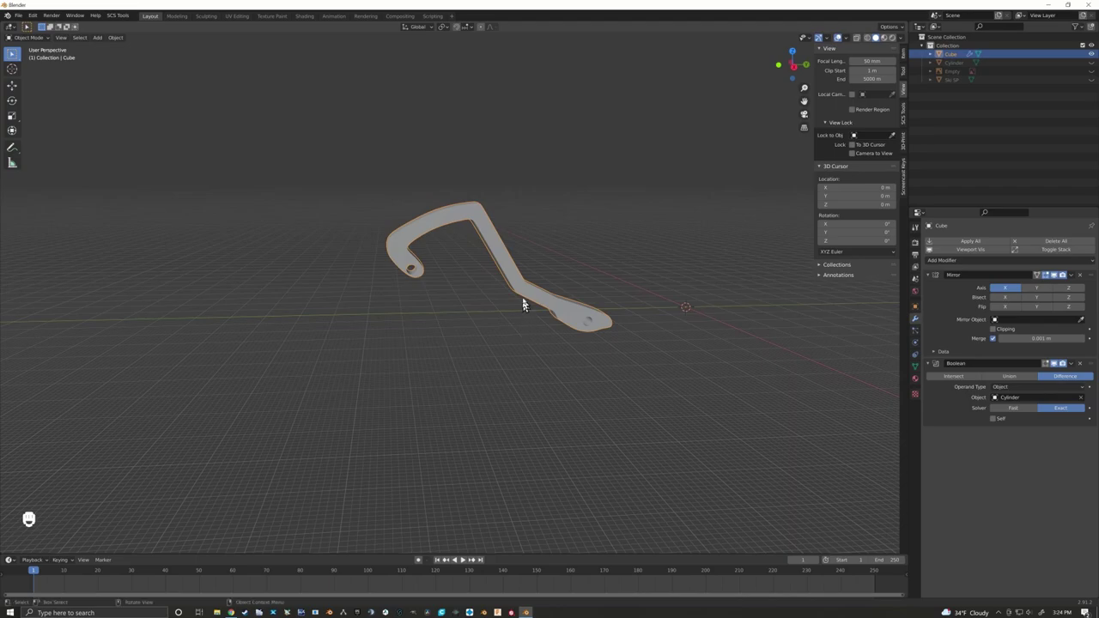
click(19, 15)
mouse_move(42, 144)
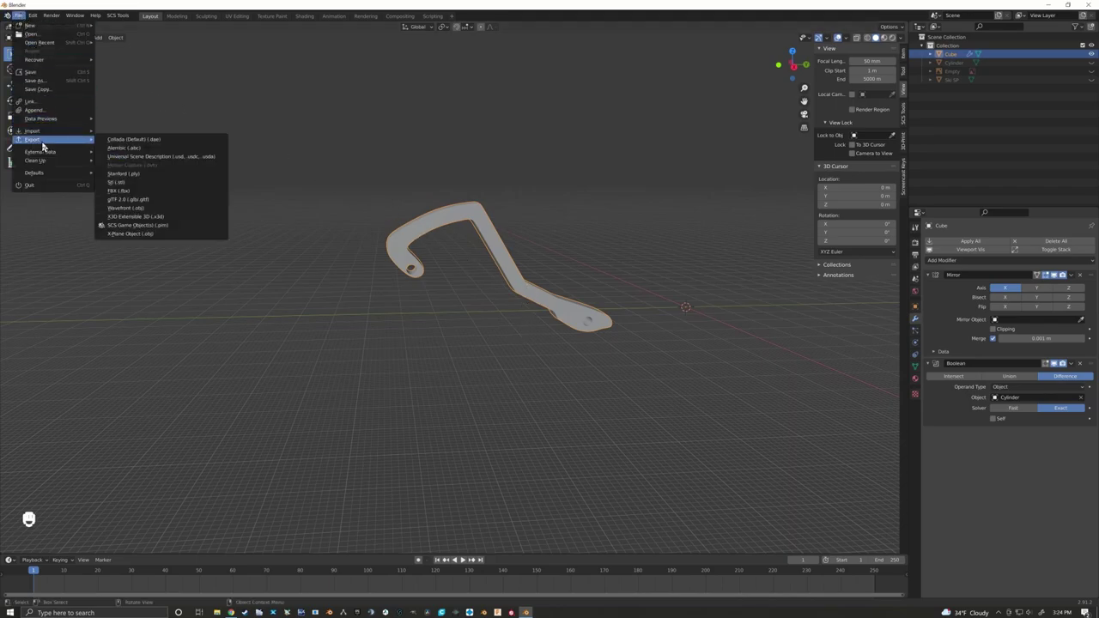
click(119, 185)
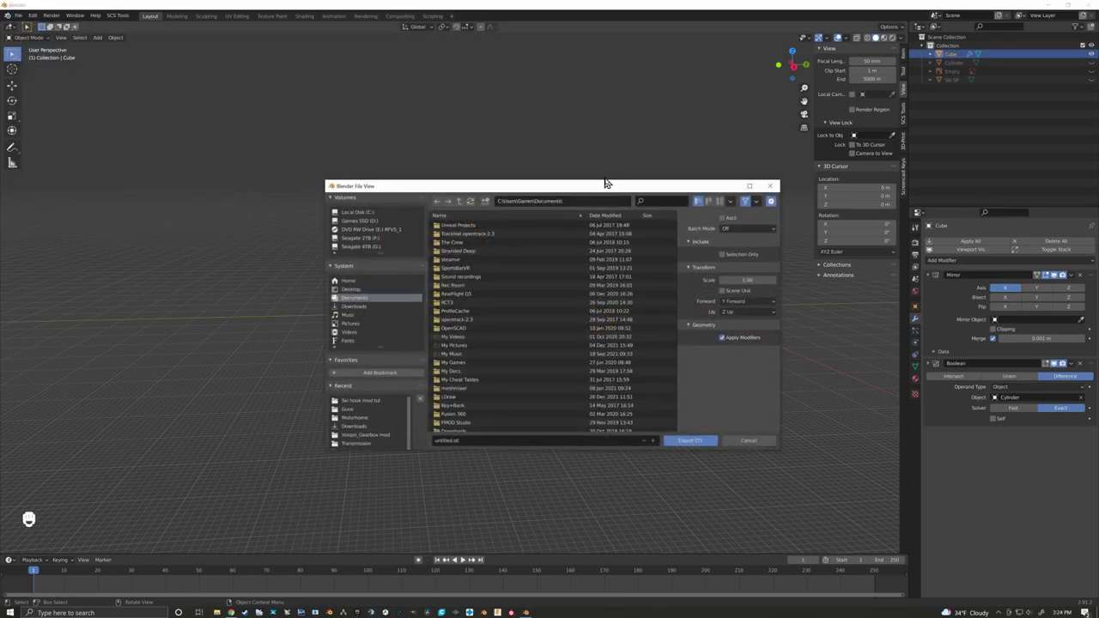
drag(609, 187, 341, 125)
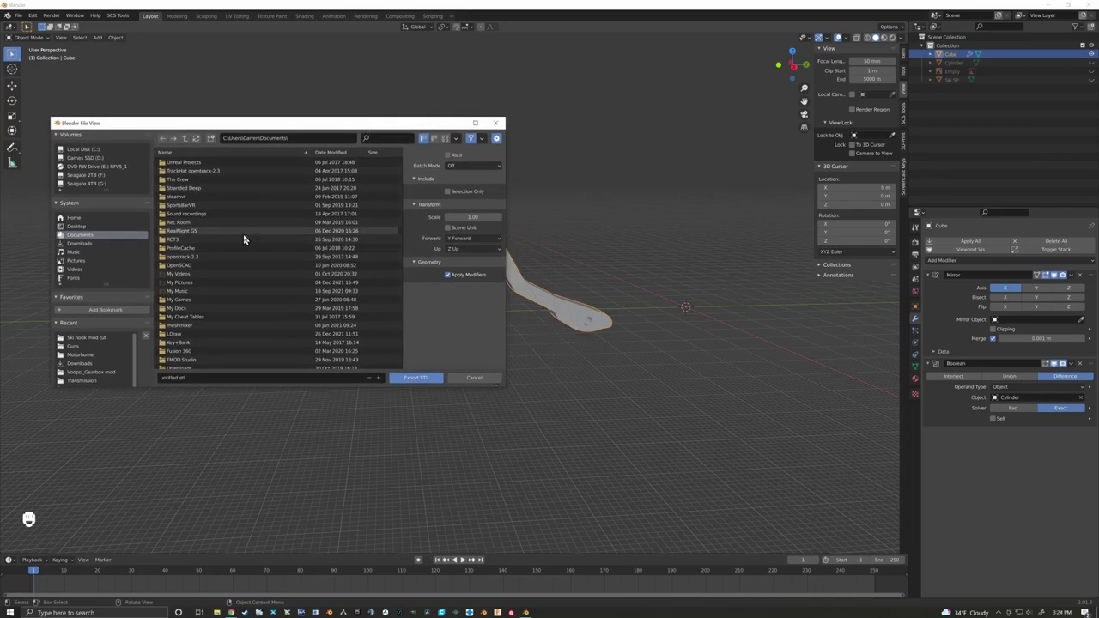
click(79, 226)
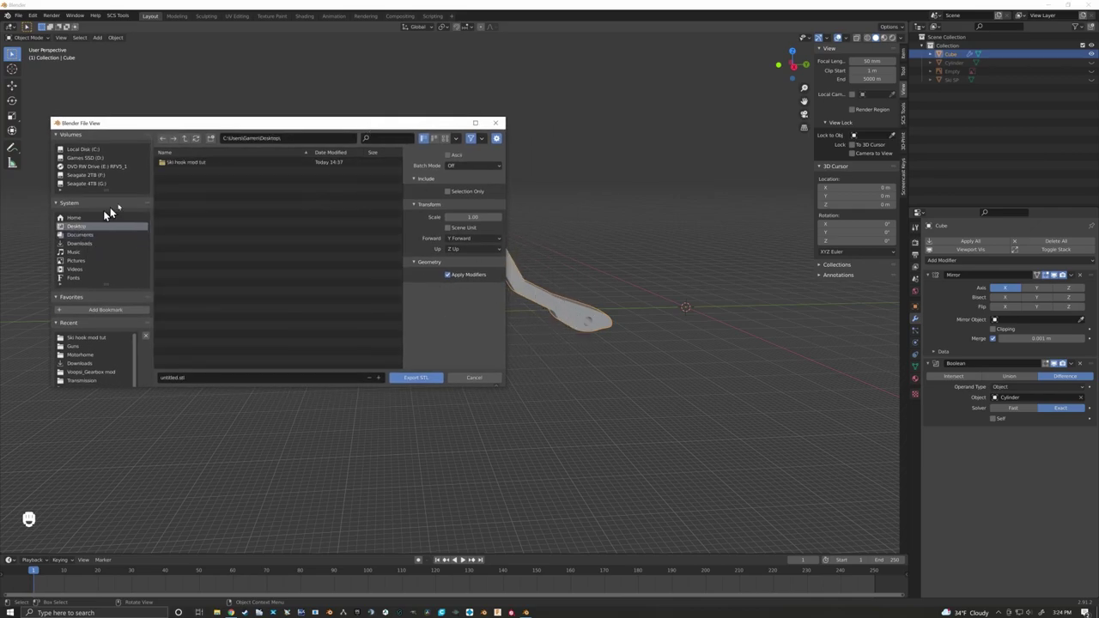
double_click(198, 164)
Step: Name the STL file "ski hook", limit the export to the selected handle, and export it
click(174, 377)
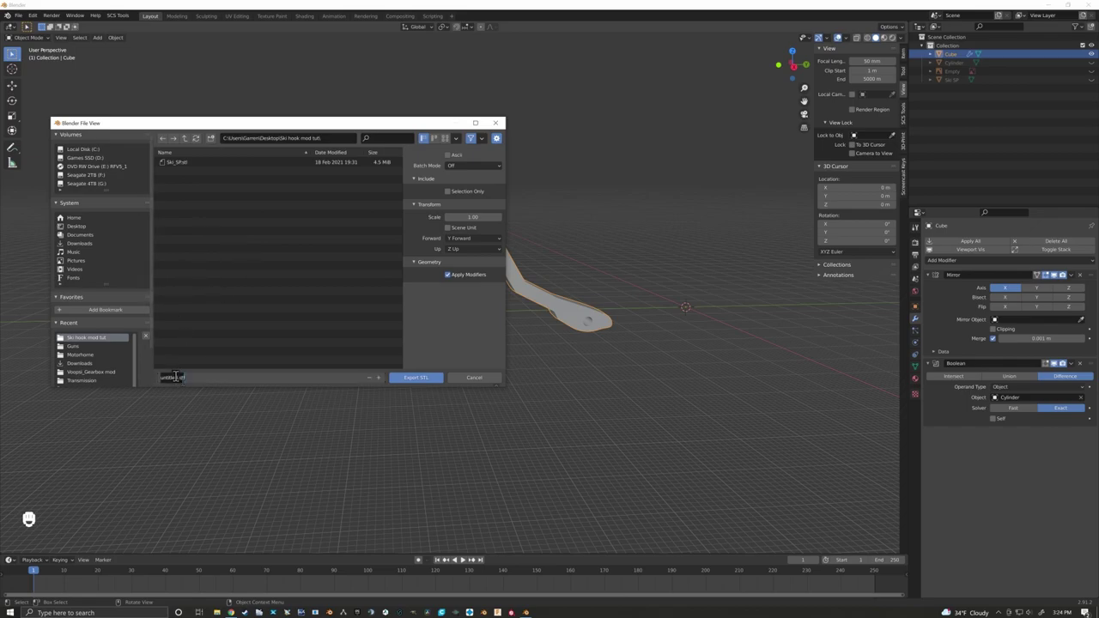
text(ski hook)
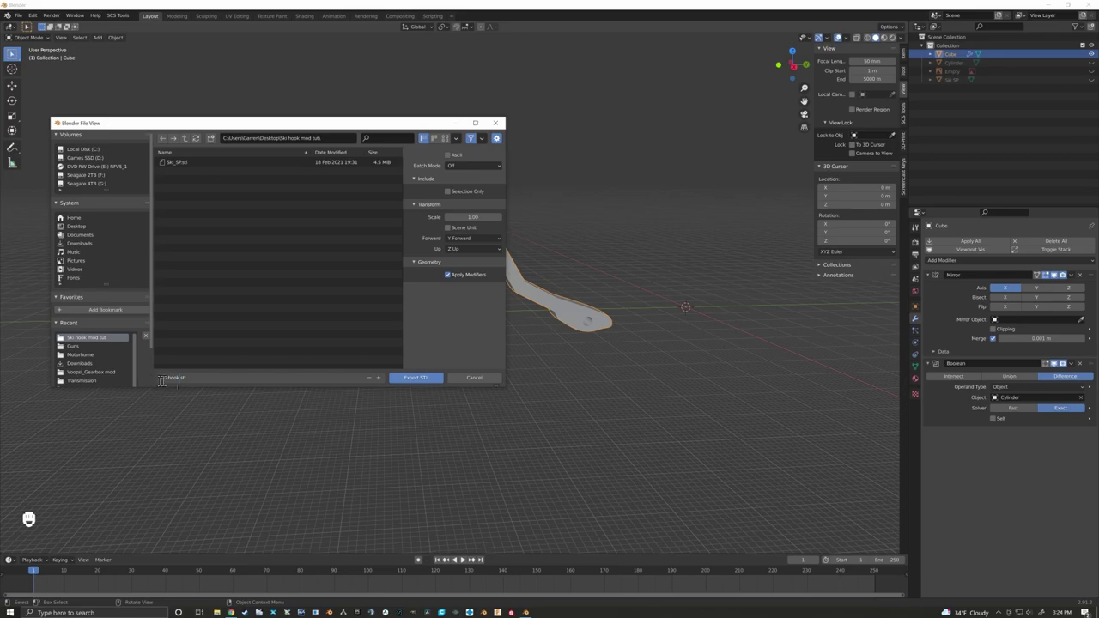
click(447, 192)
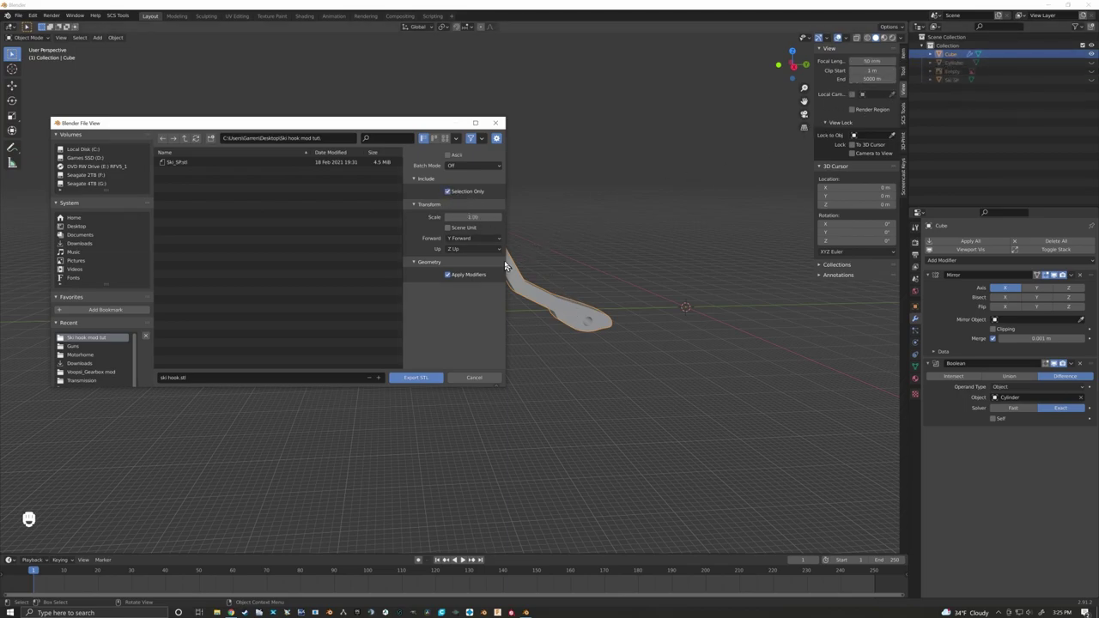
click(420, 384)
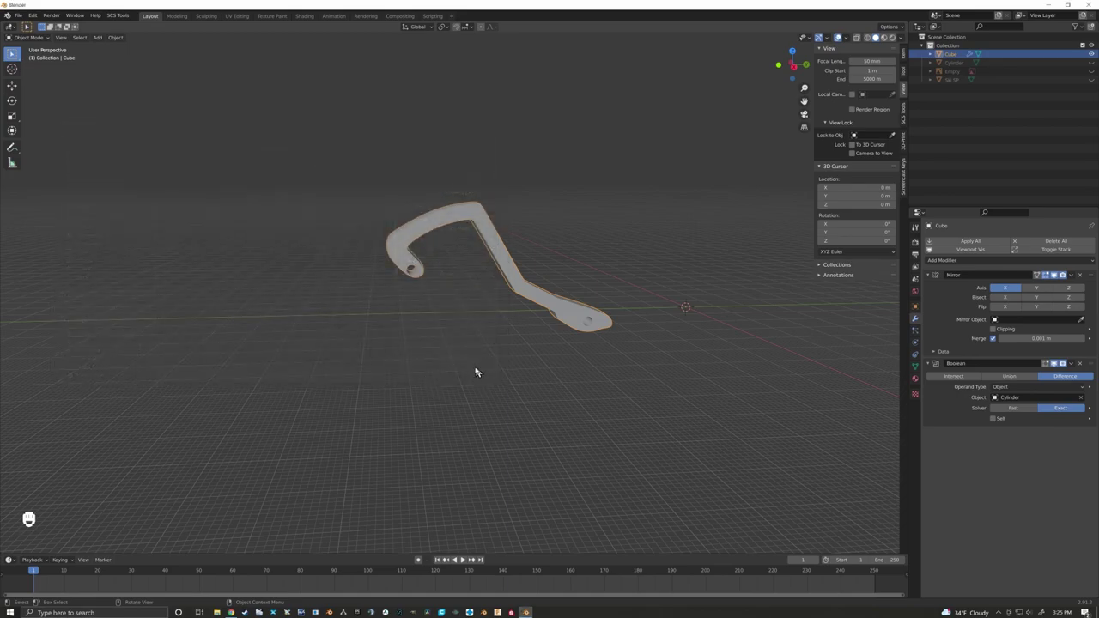
Step: Open ski hook.stl from the Desktop's Ski hook mod tut folder in 3D Builder and import it with millimetres as the file's units
click(217, 612)
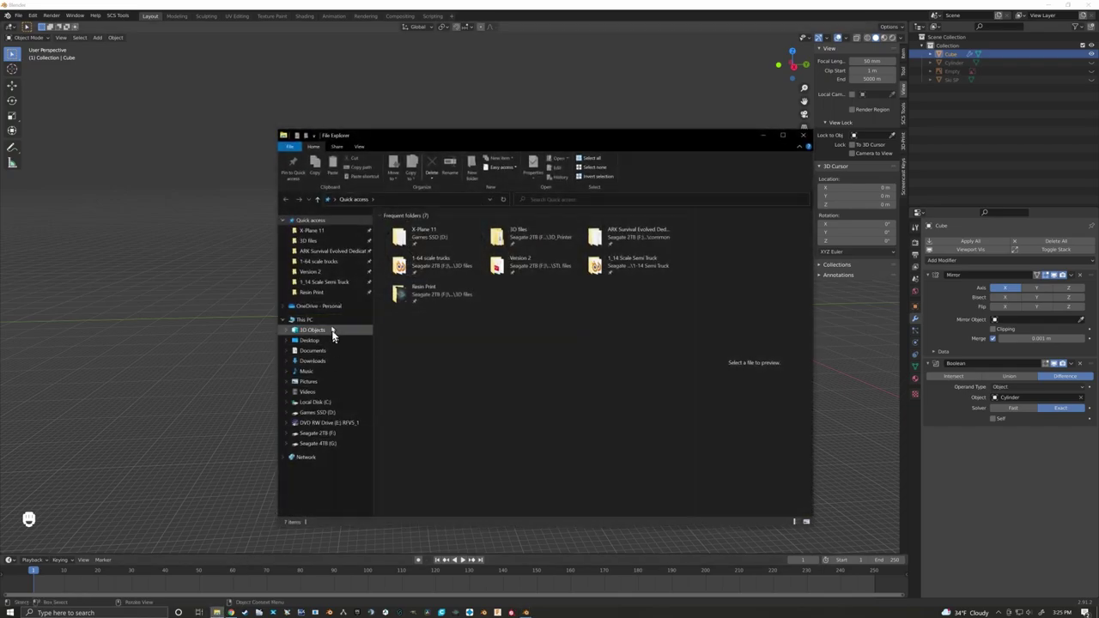
click(312, 340)
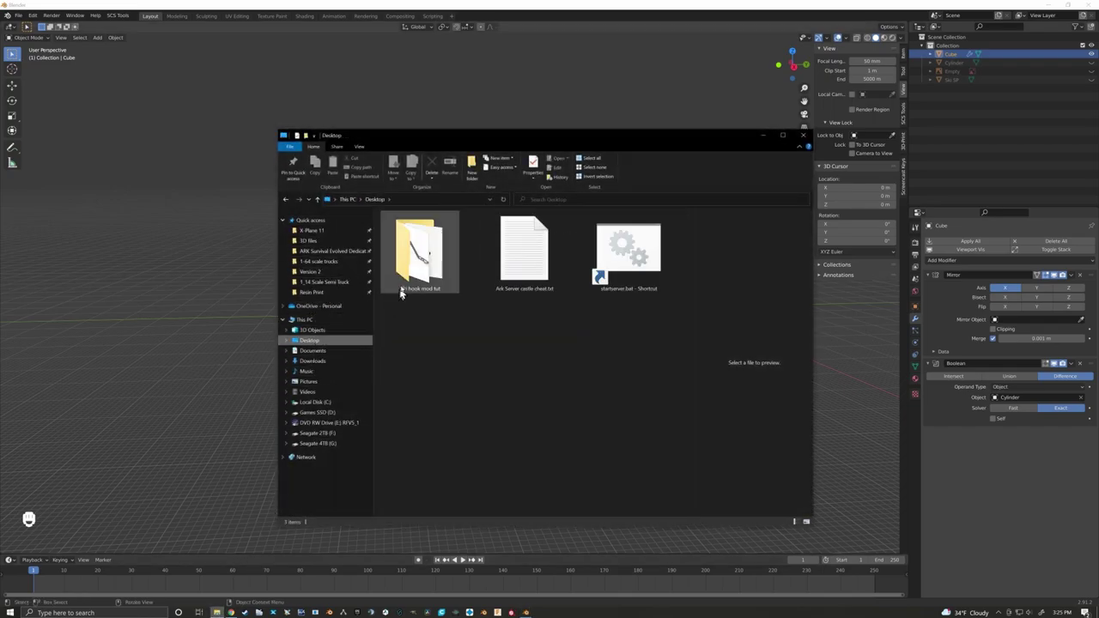
double_click(407, 257)
click(405, 238)
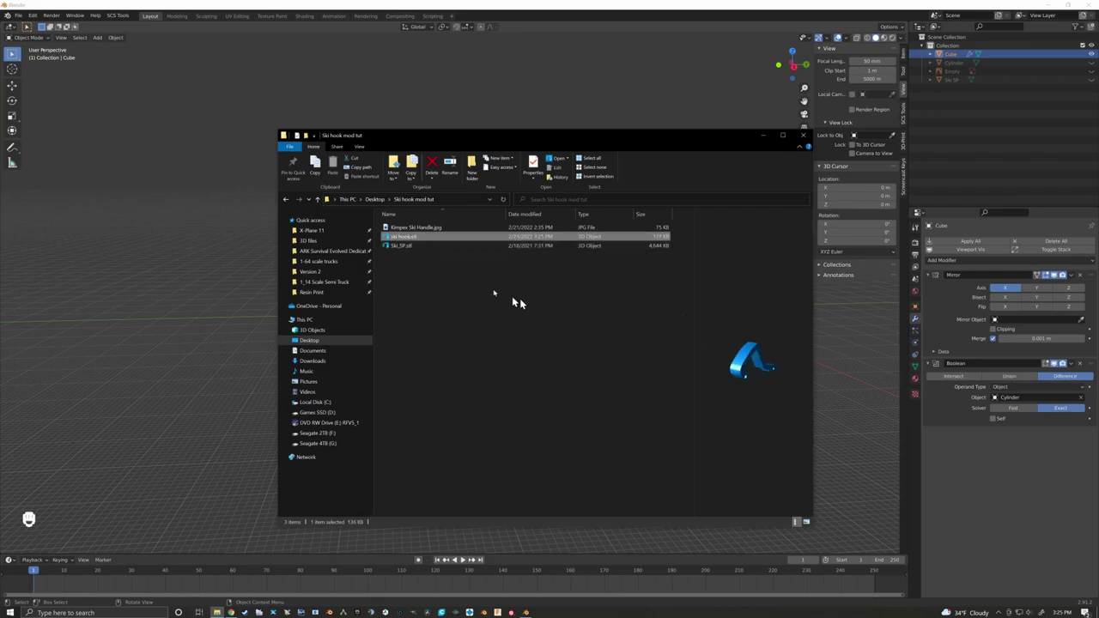
double_click(404, 240)
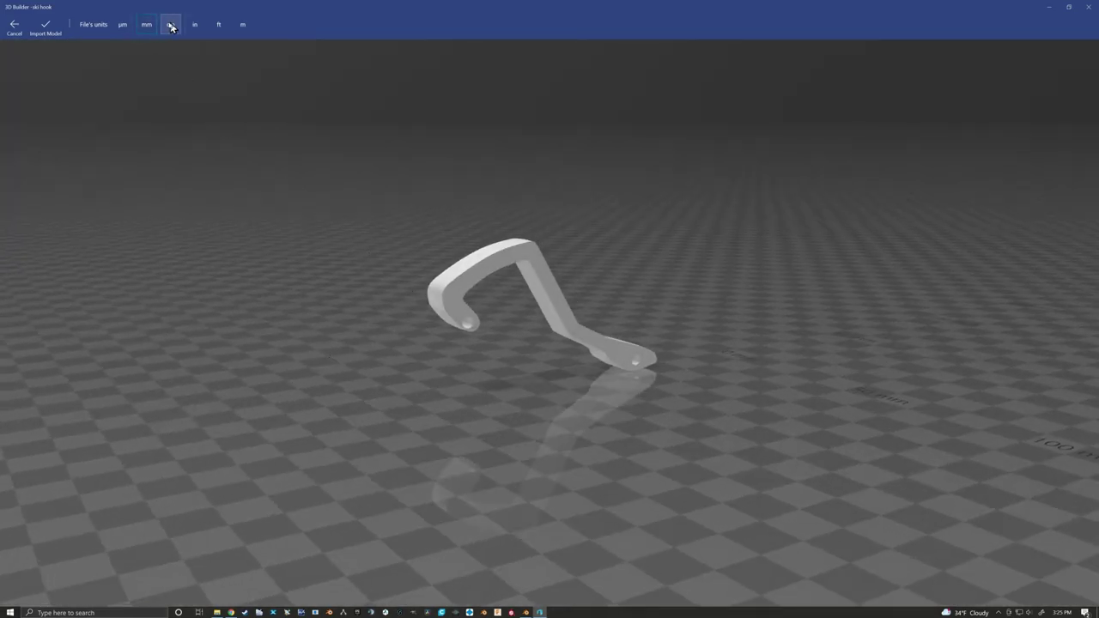
click(147, 26)
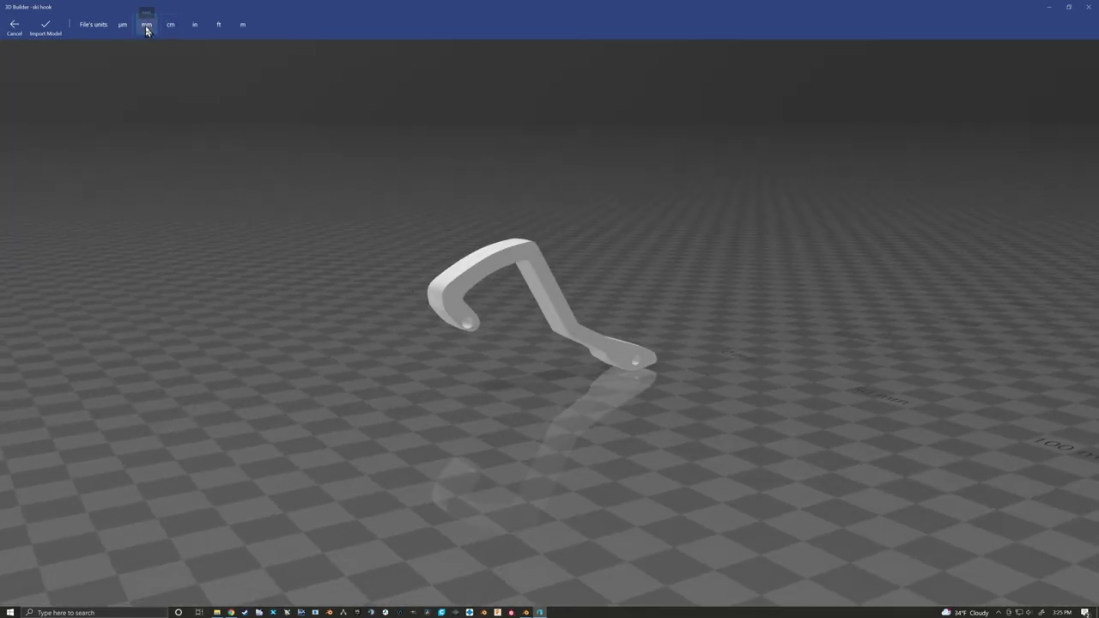
click(48, 28)
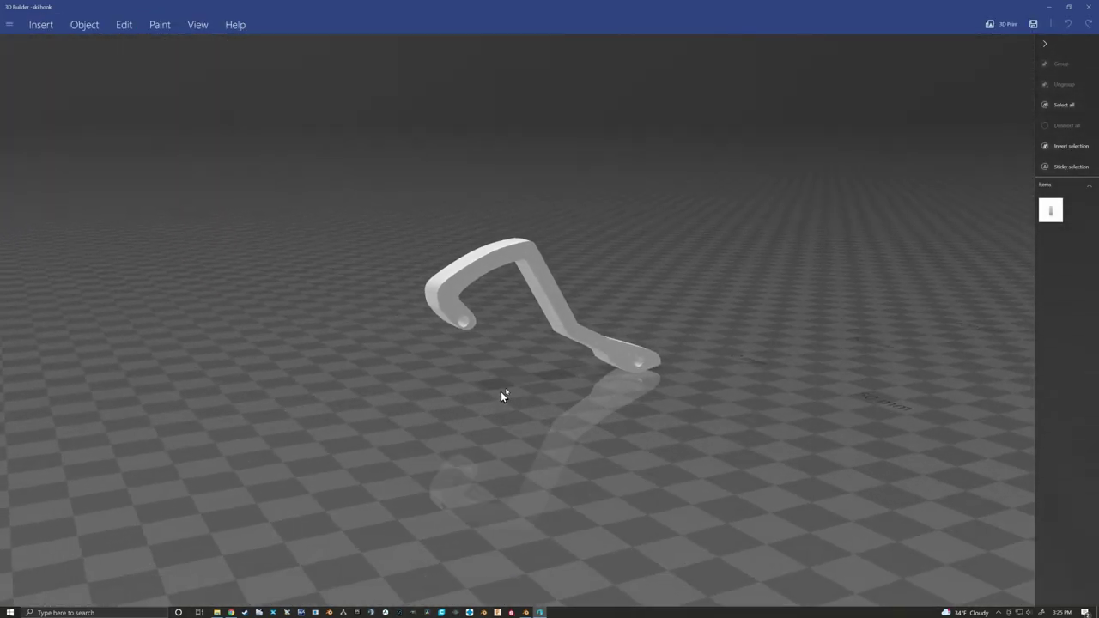
Step: Rotate the handle about 90 degrees in pitch onto its flat side and settle it on the ground plane
click(560, 314)
drag(524, 449, 698, 460)
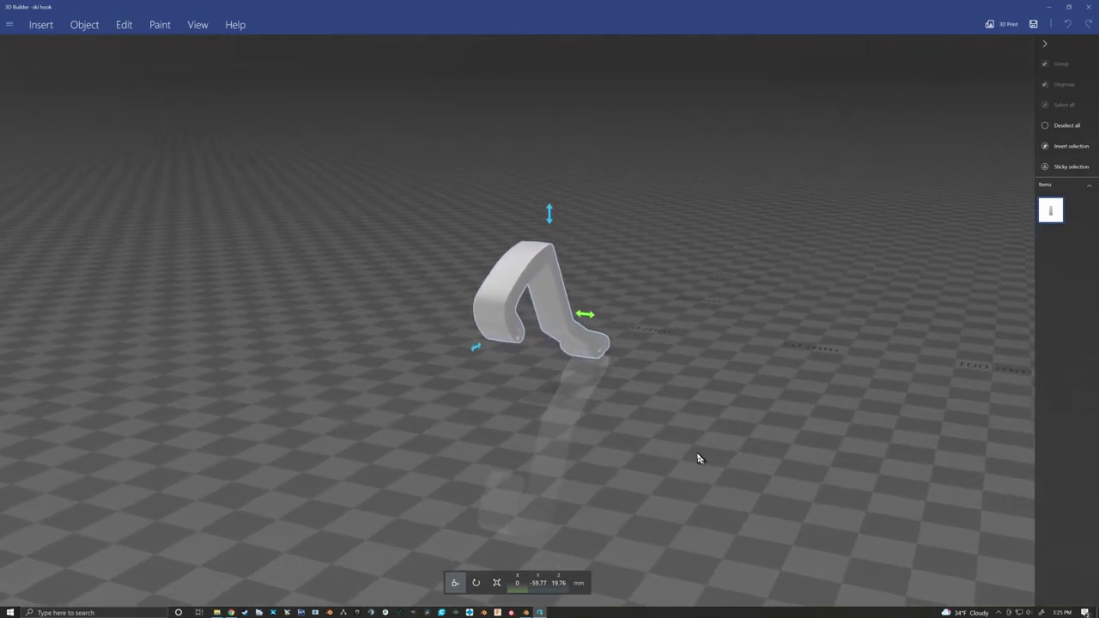
click(475, 583)
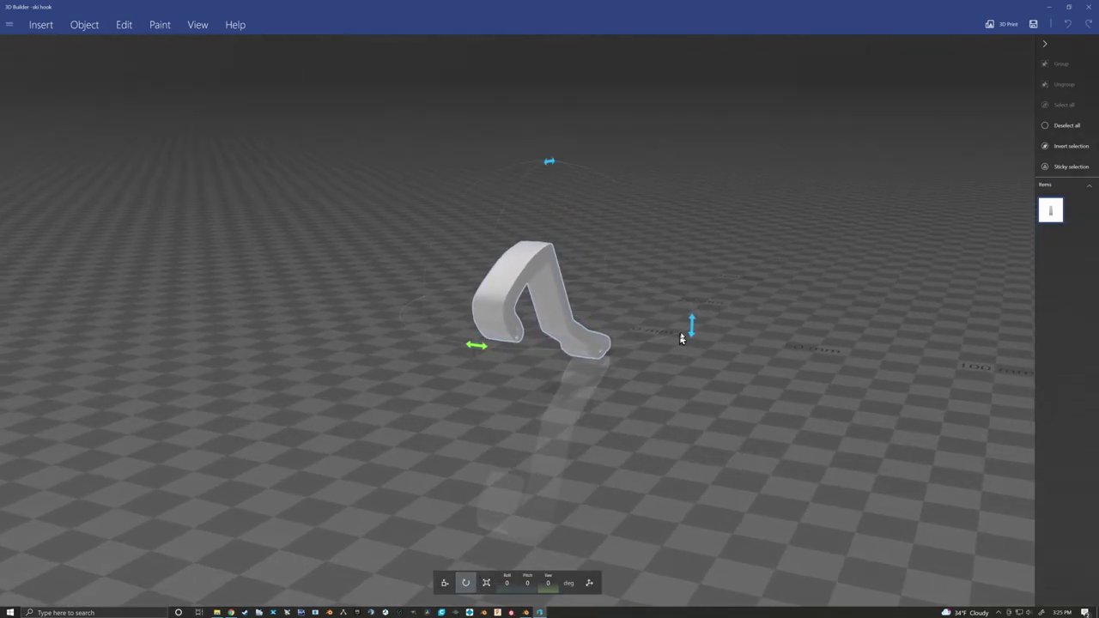
drag(692, 326, 559, 204)
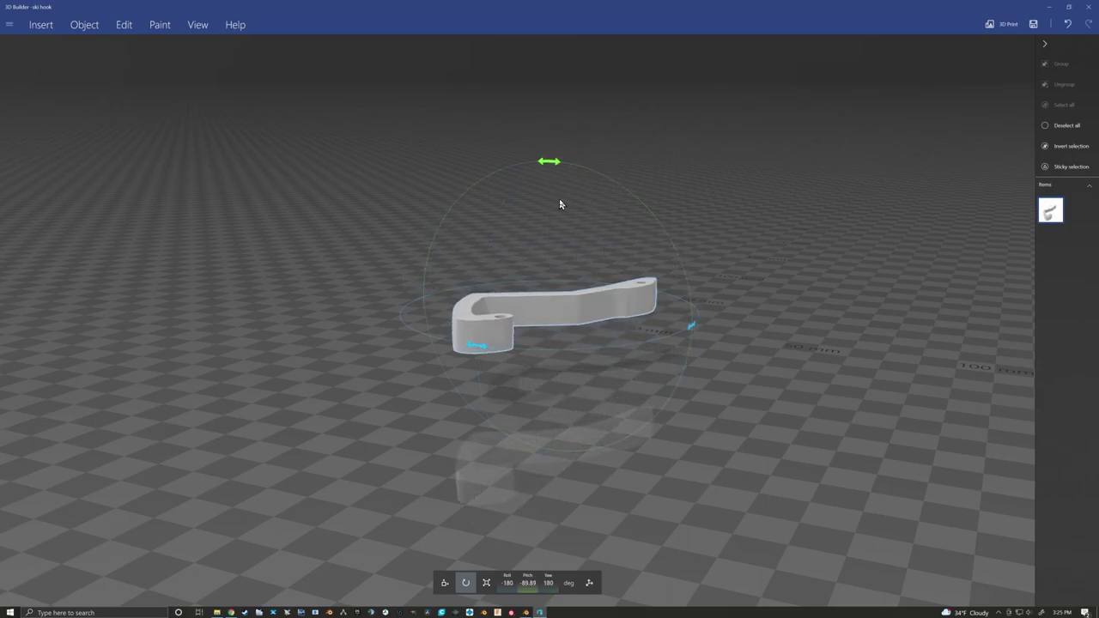
click(89, 28)
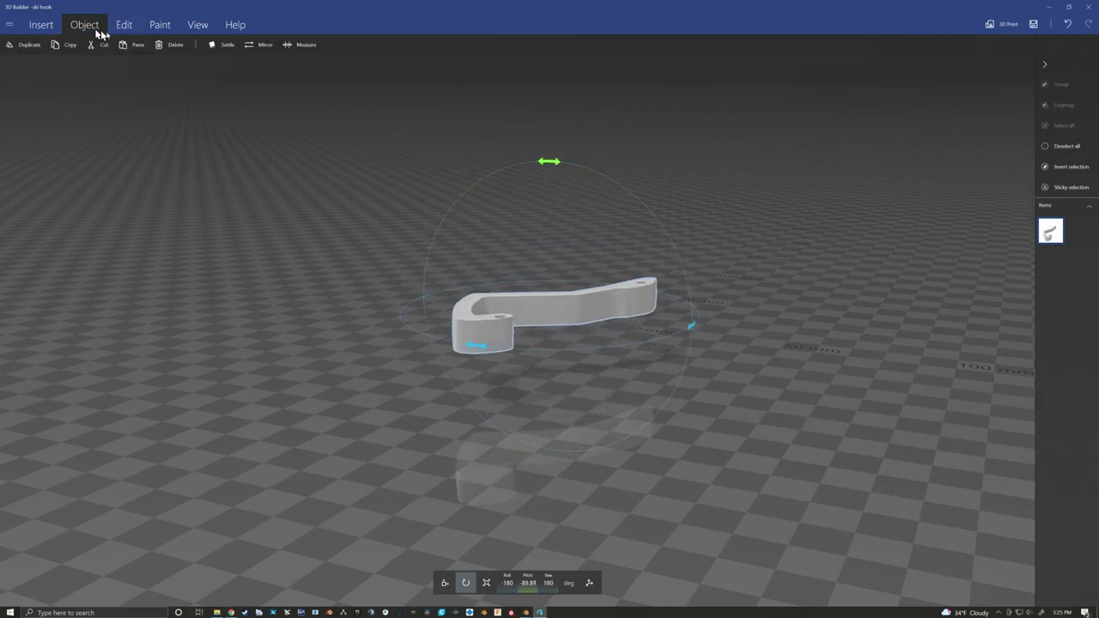
click(224, 45)
click(53, 39)
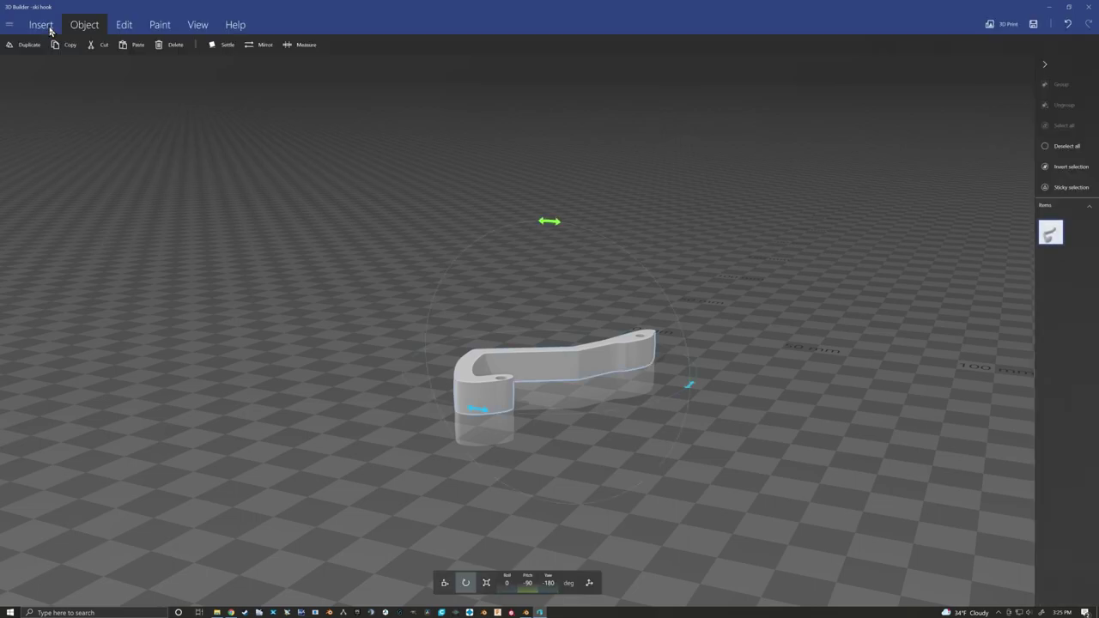
Step: Save the reoriented handle, then close 3D Builder and File Explorer to return to Blender
click(1033, 24)
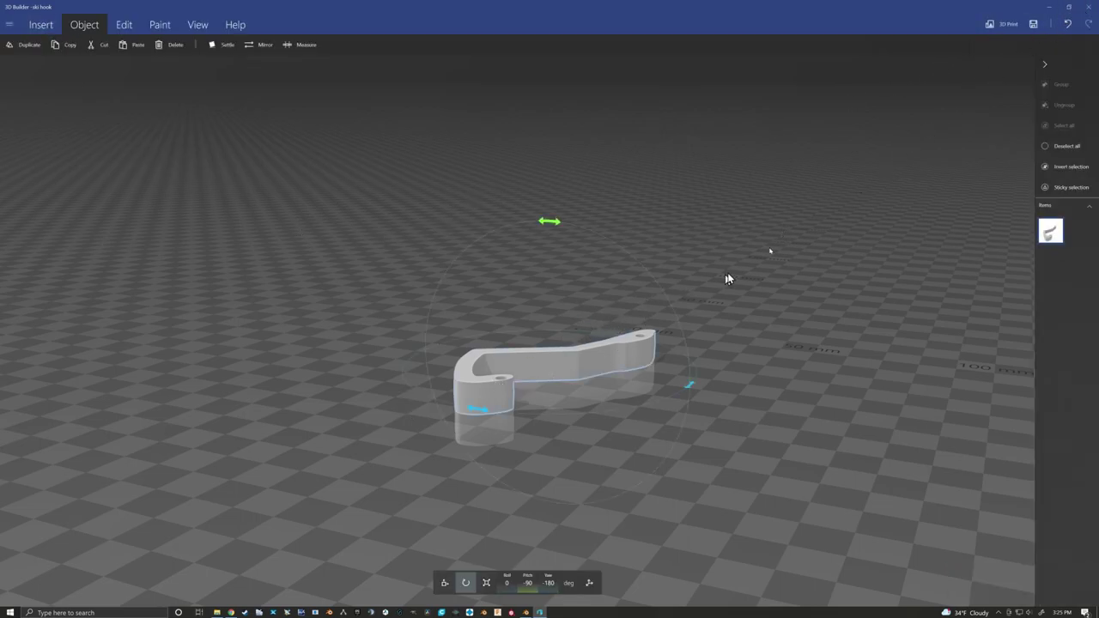
click(1091, 7)
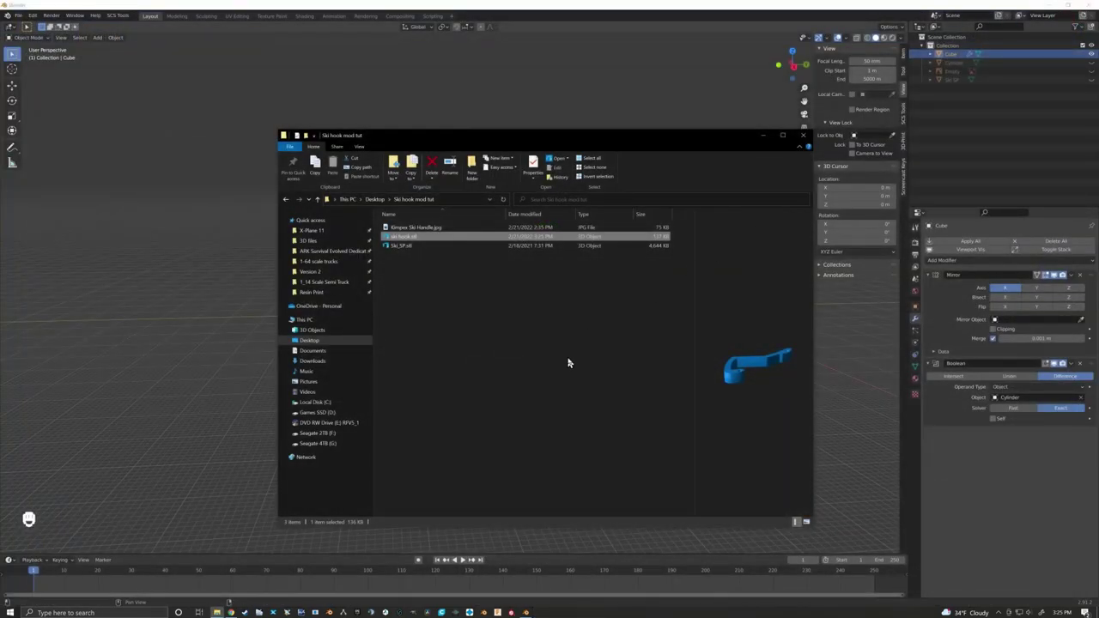
drag(606, 137, 560, 87)
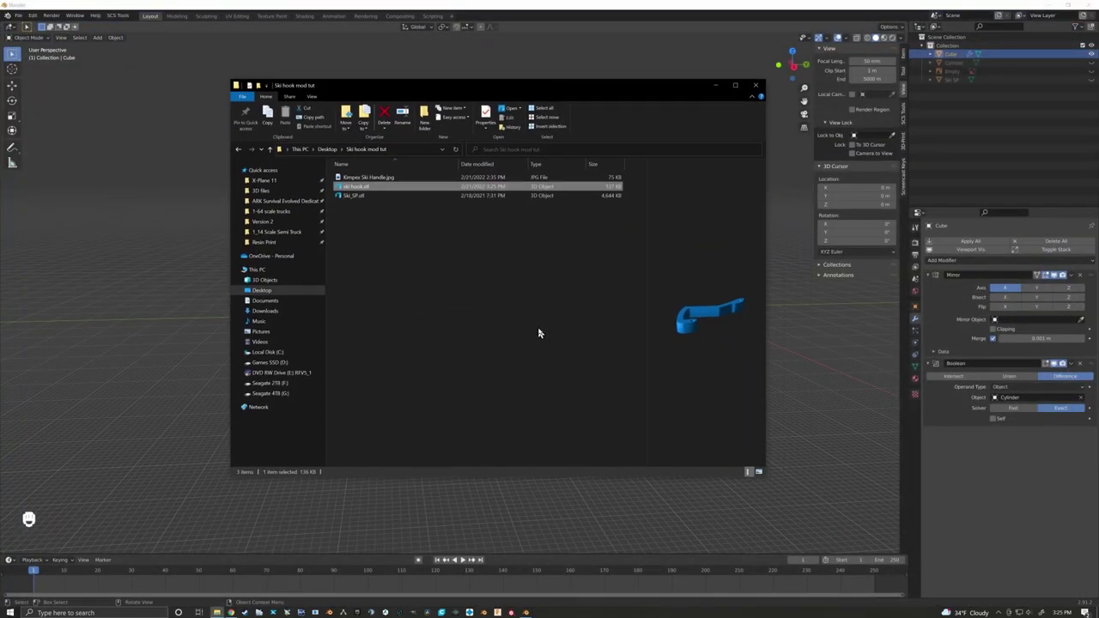
click(755, 88)
middle_drag(564, 213, 616, 261)
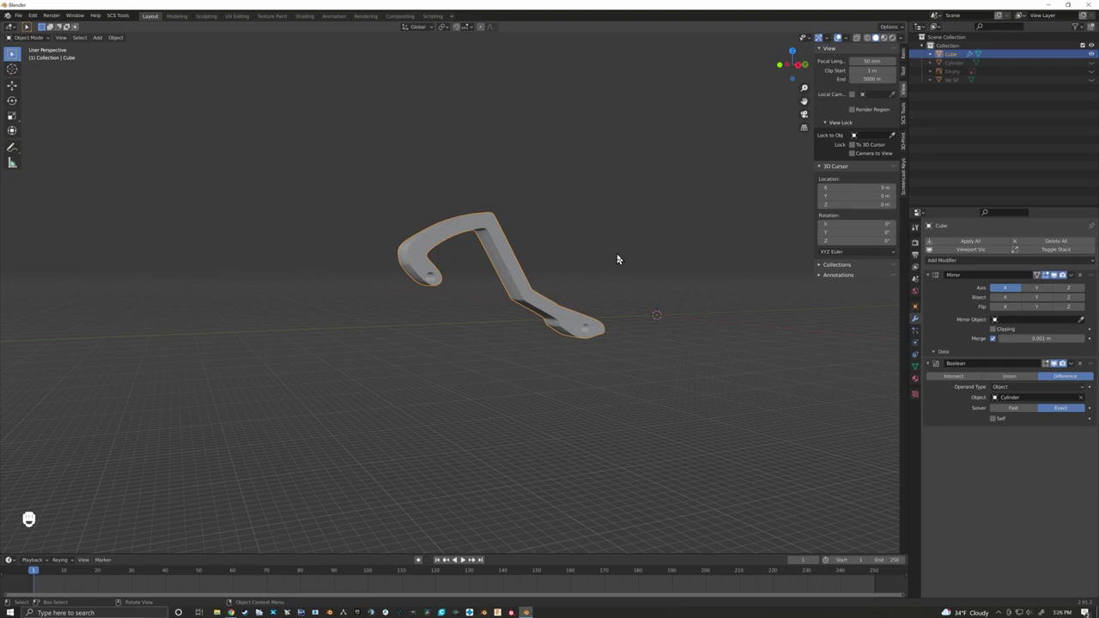
key(alt+a)
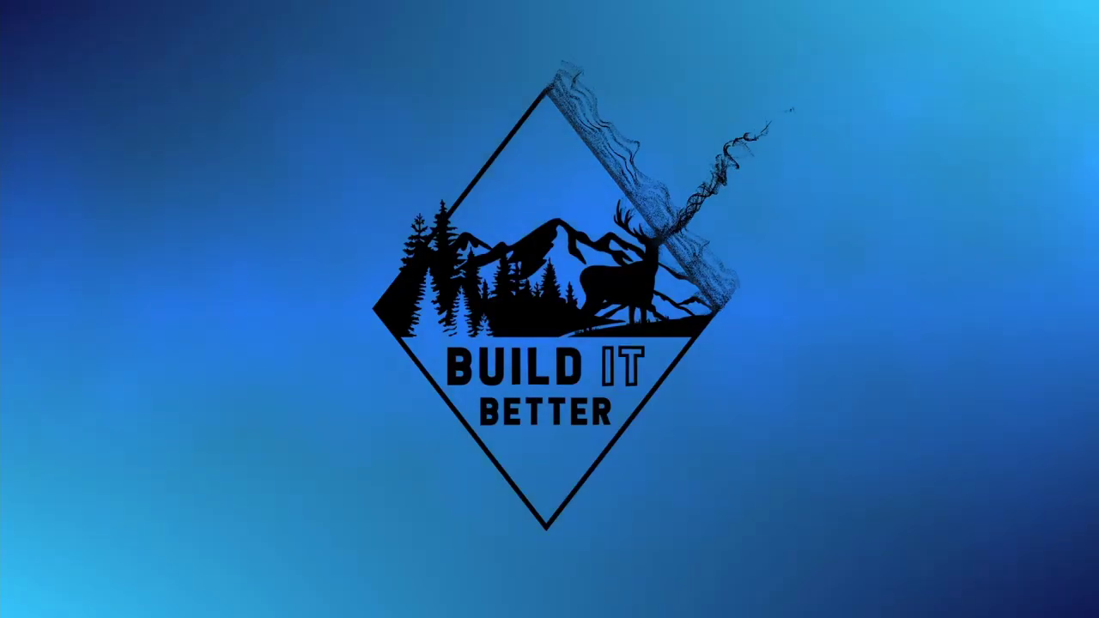